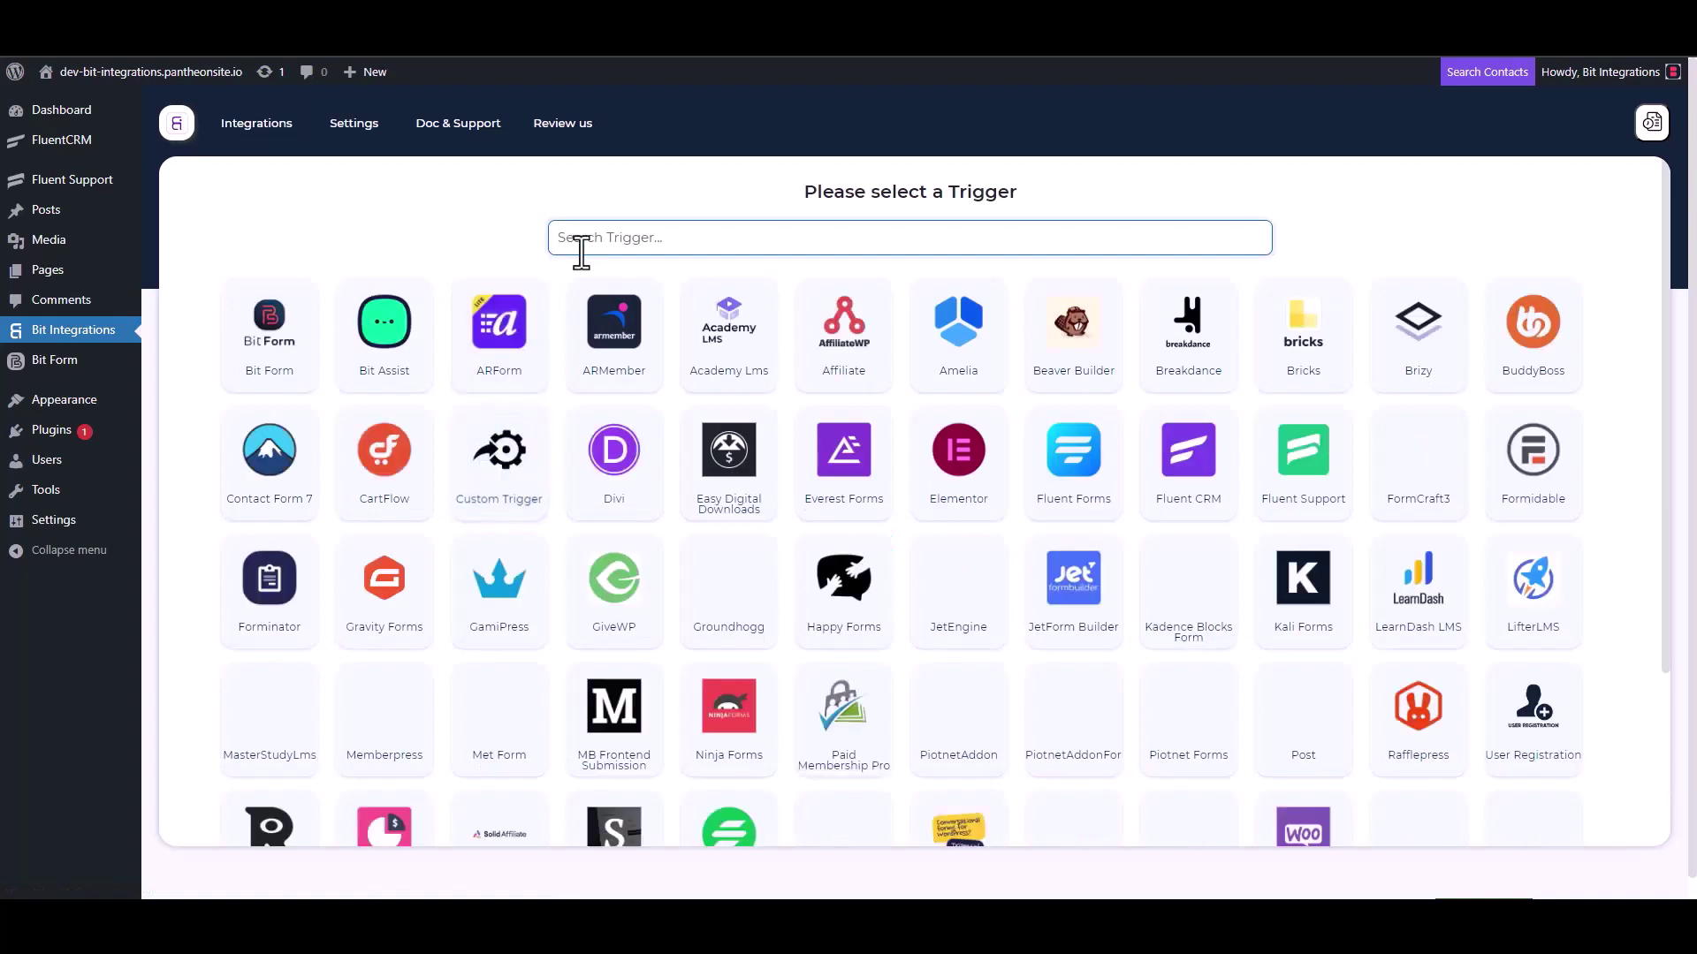
Choose Fluent Support as the trigger, copy its webhook URL and start fetching data.
left_click(1314, 492)
left_click(1207, 426)
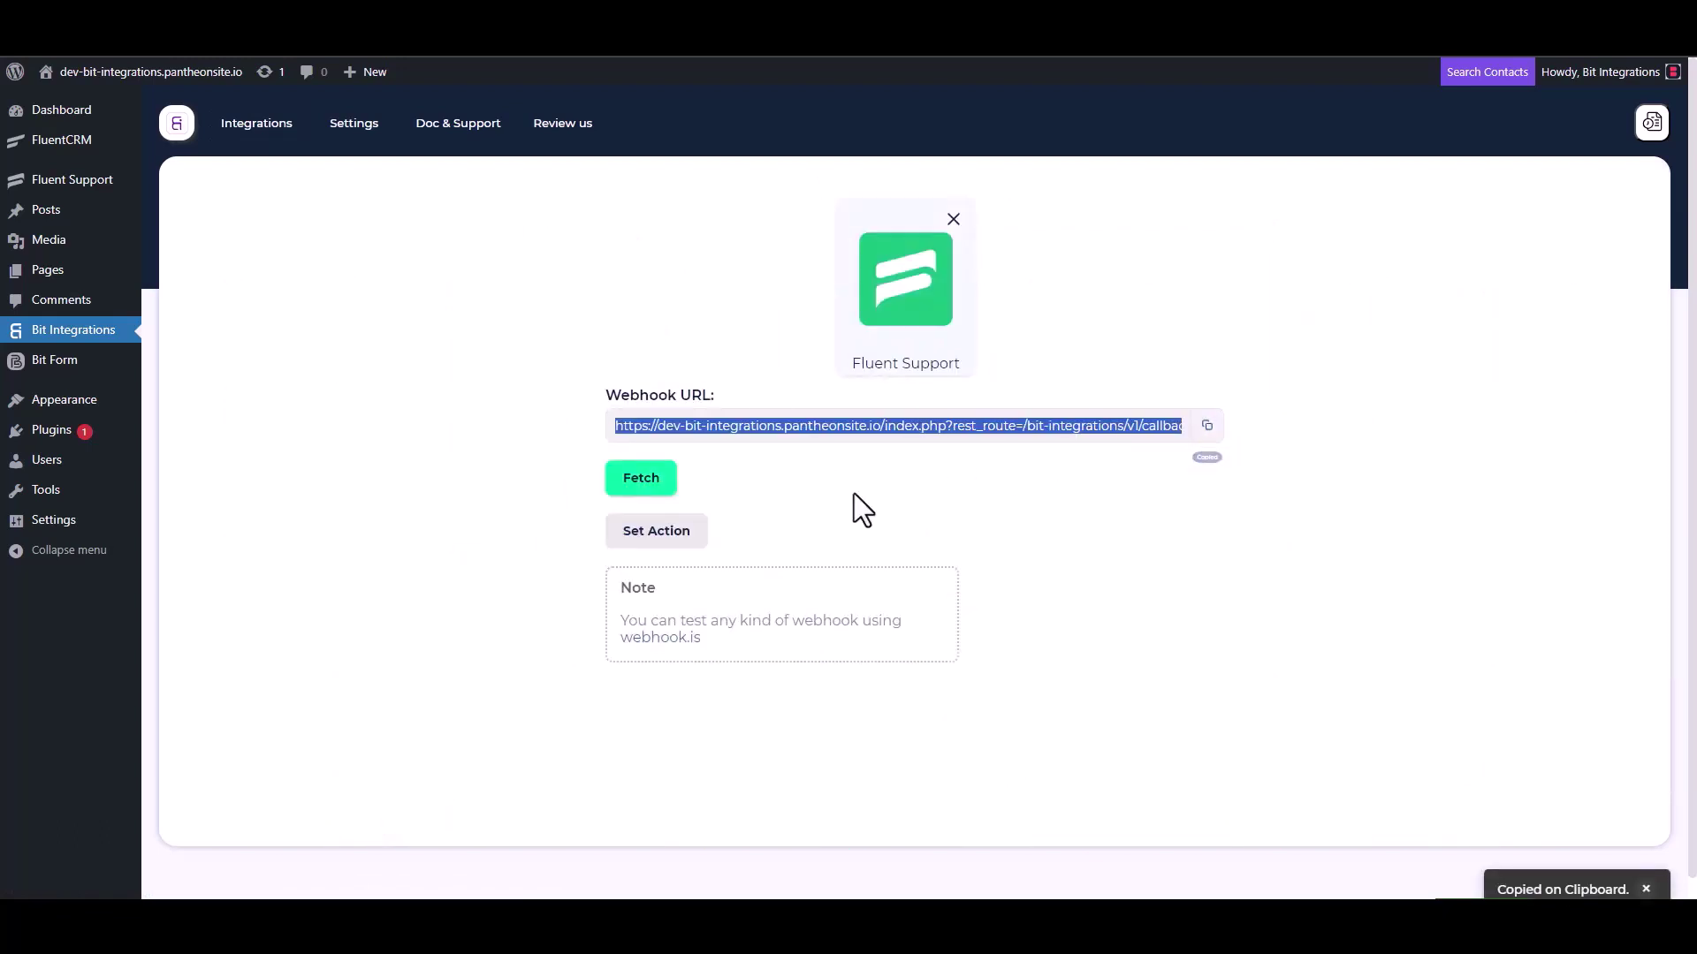
left_click(642, 484)
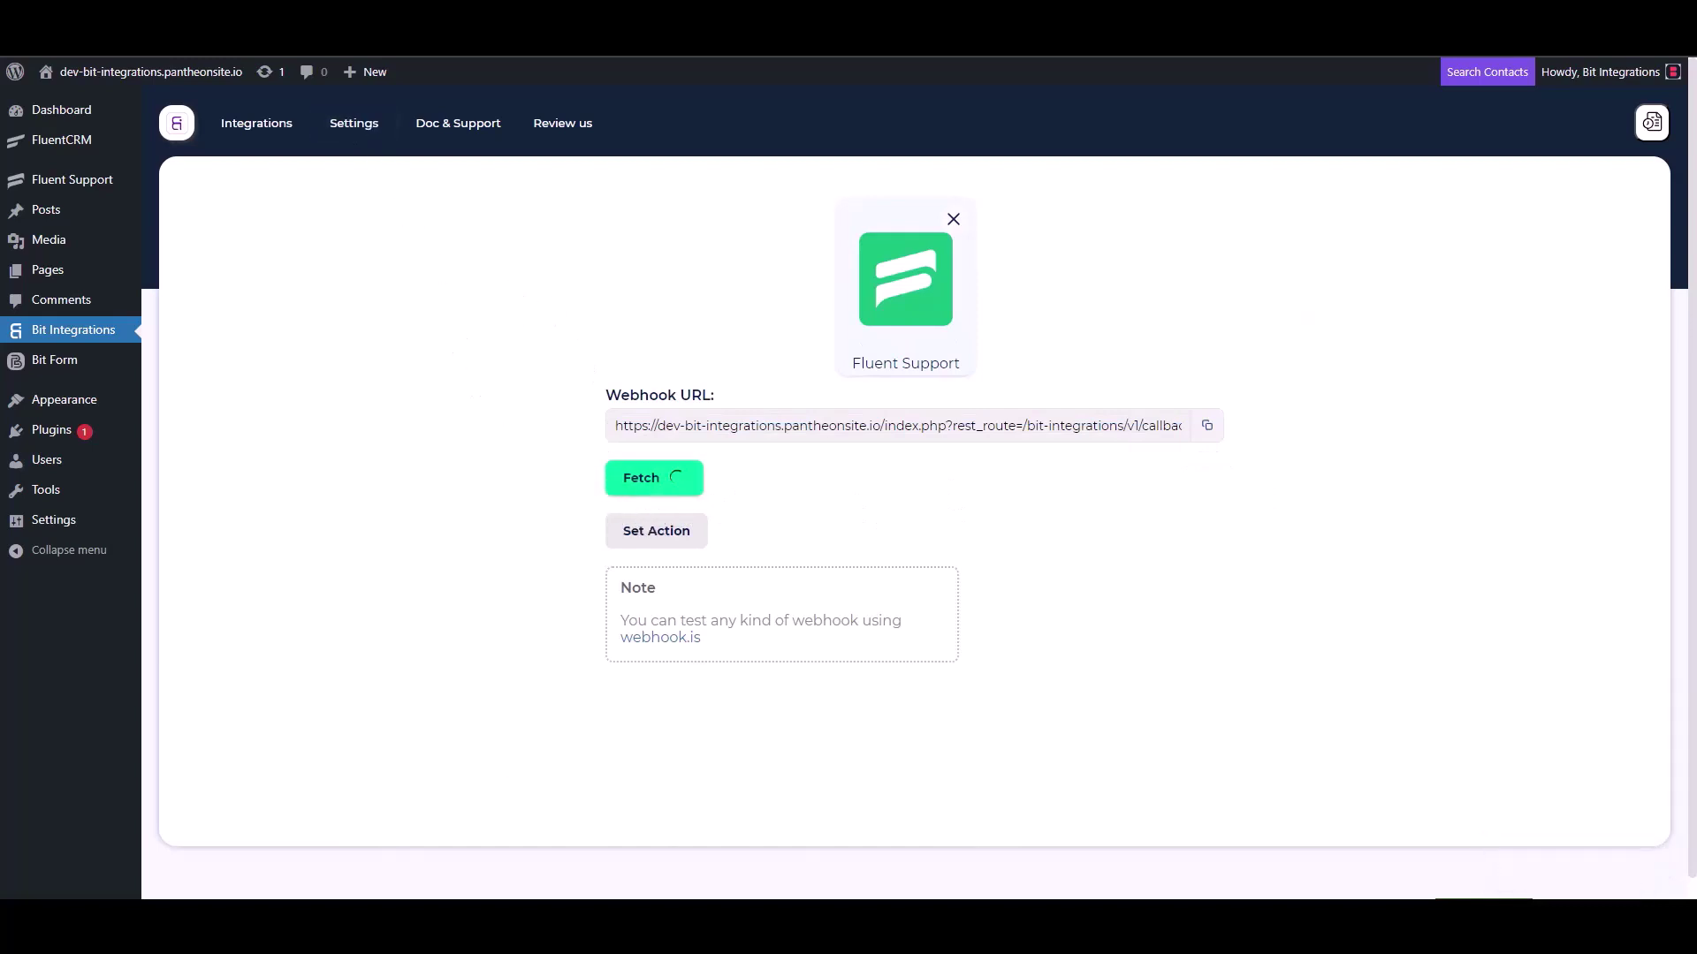
key("ctrl+Tab")
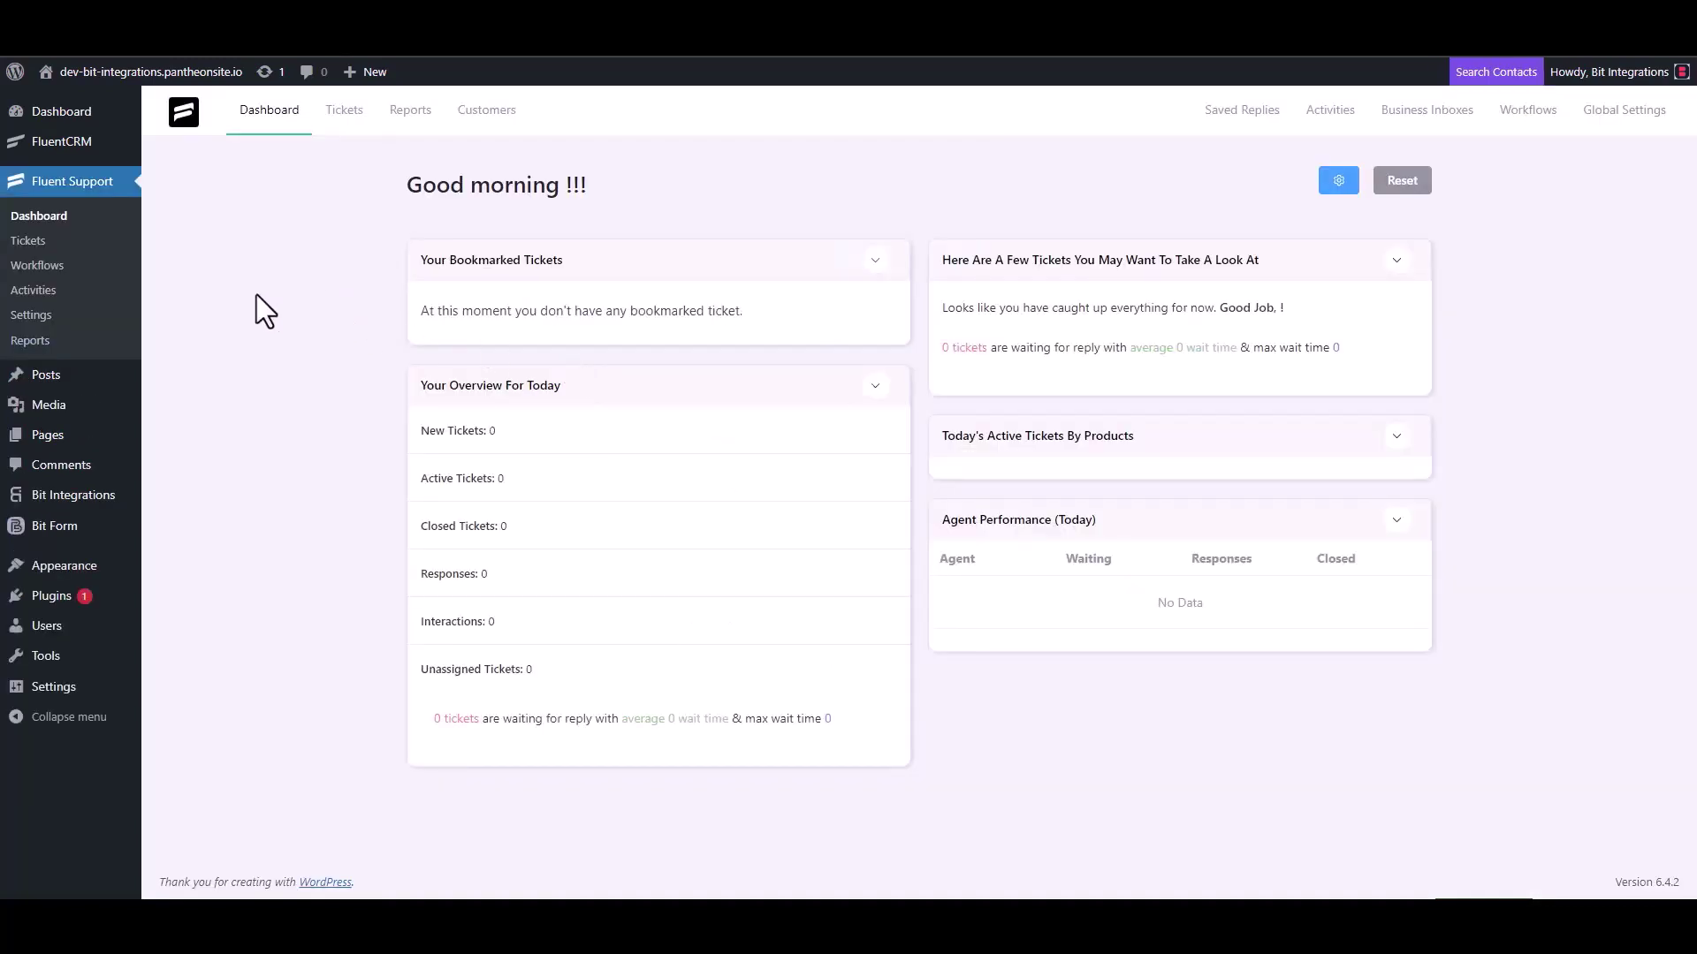
Add a new Automatic workflow named 'Bit Integrations' from the Workflows page.
left_click(55, 266)
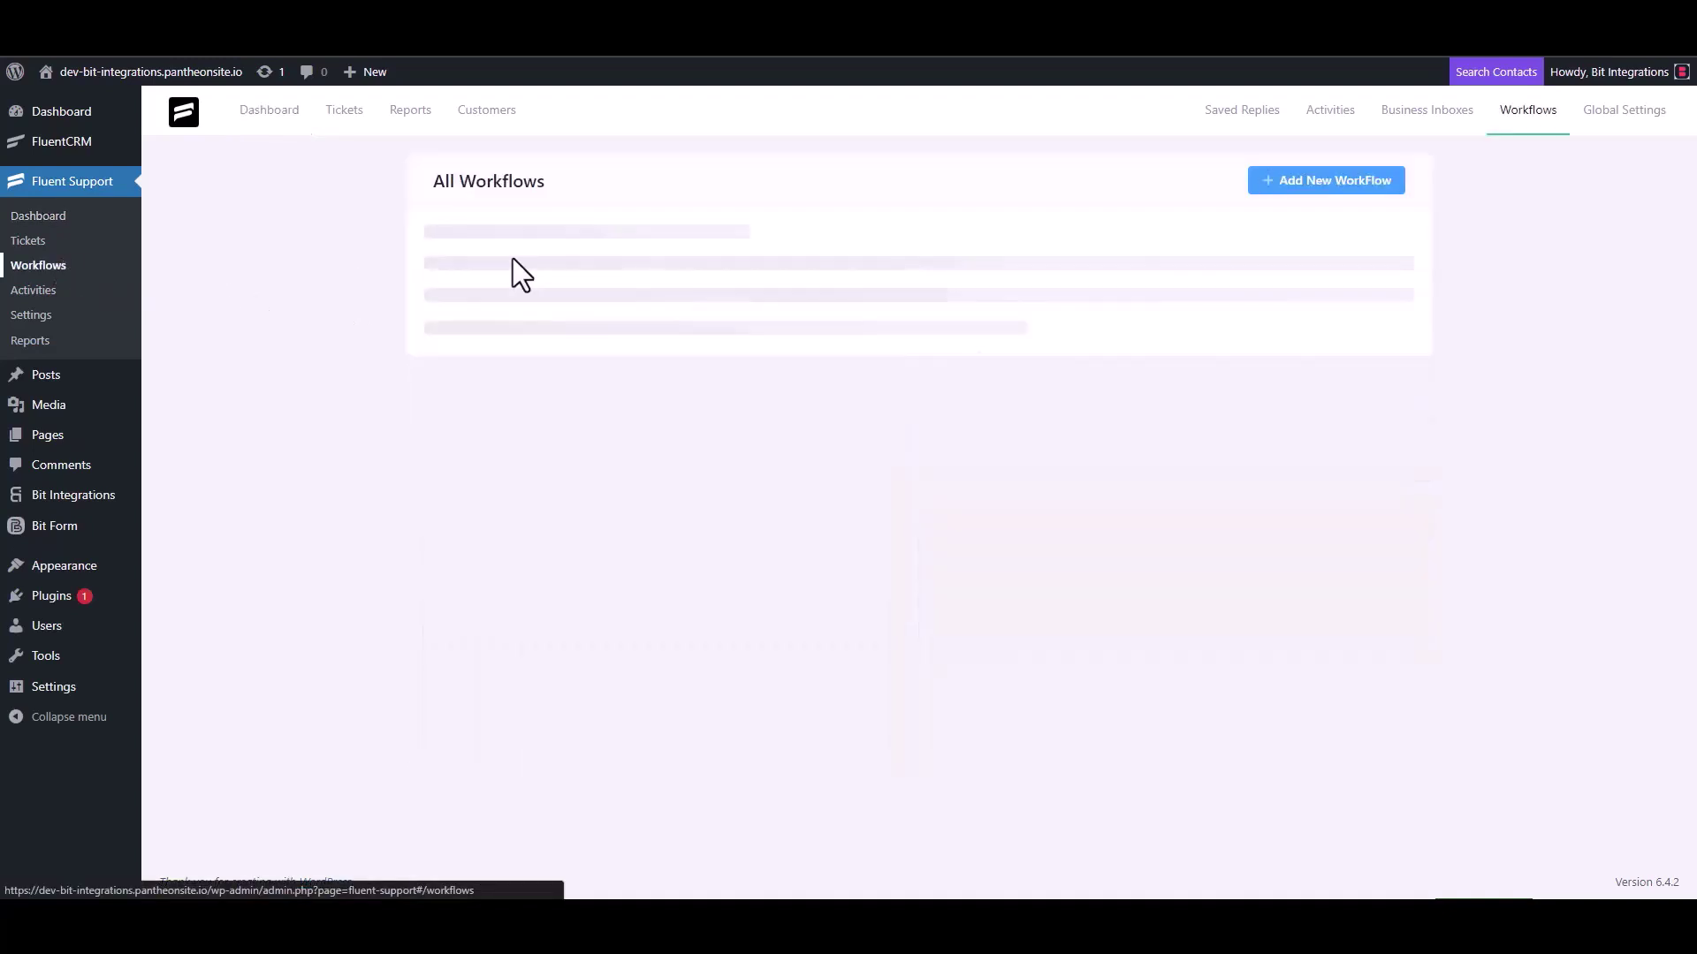
left_click(1301, 190)
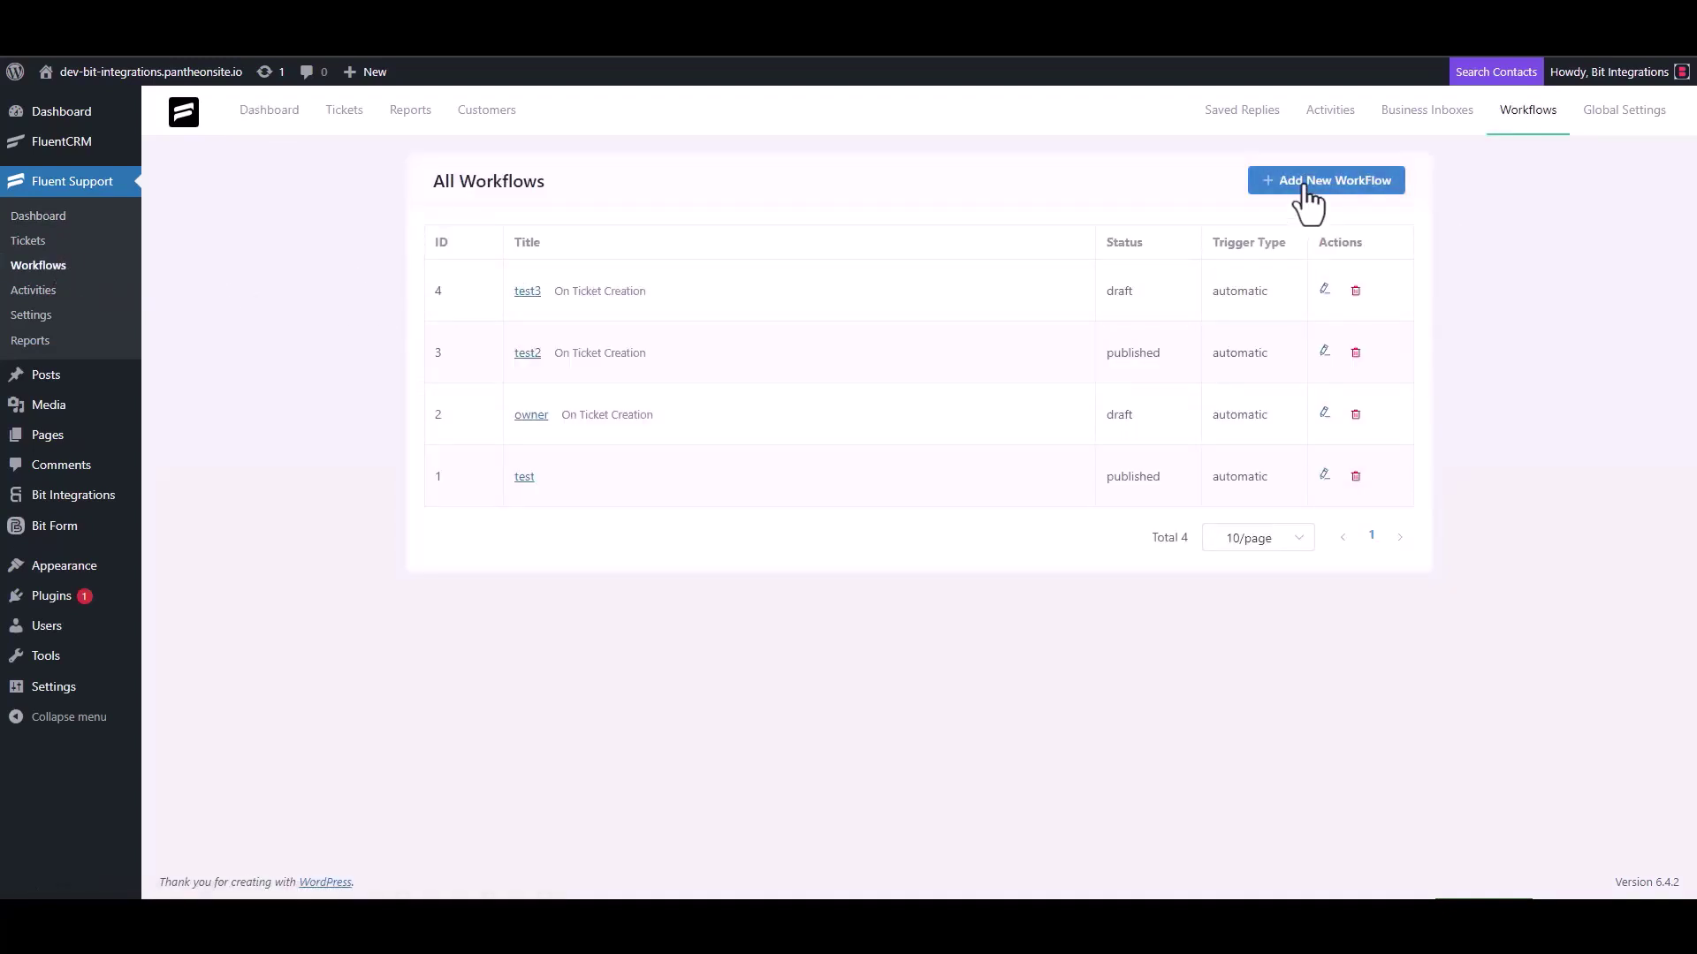
left_click(514, 212)
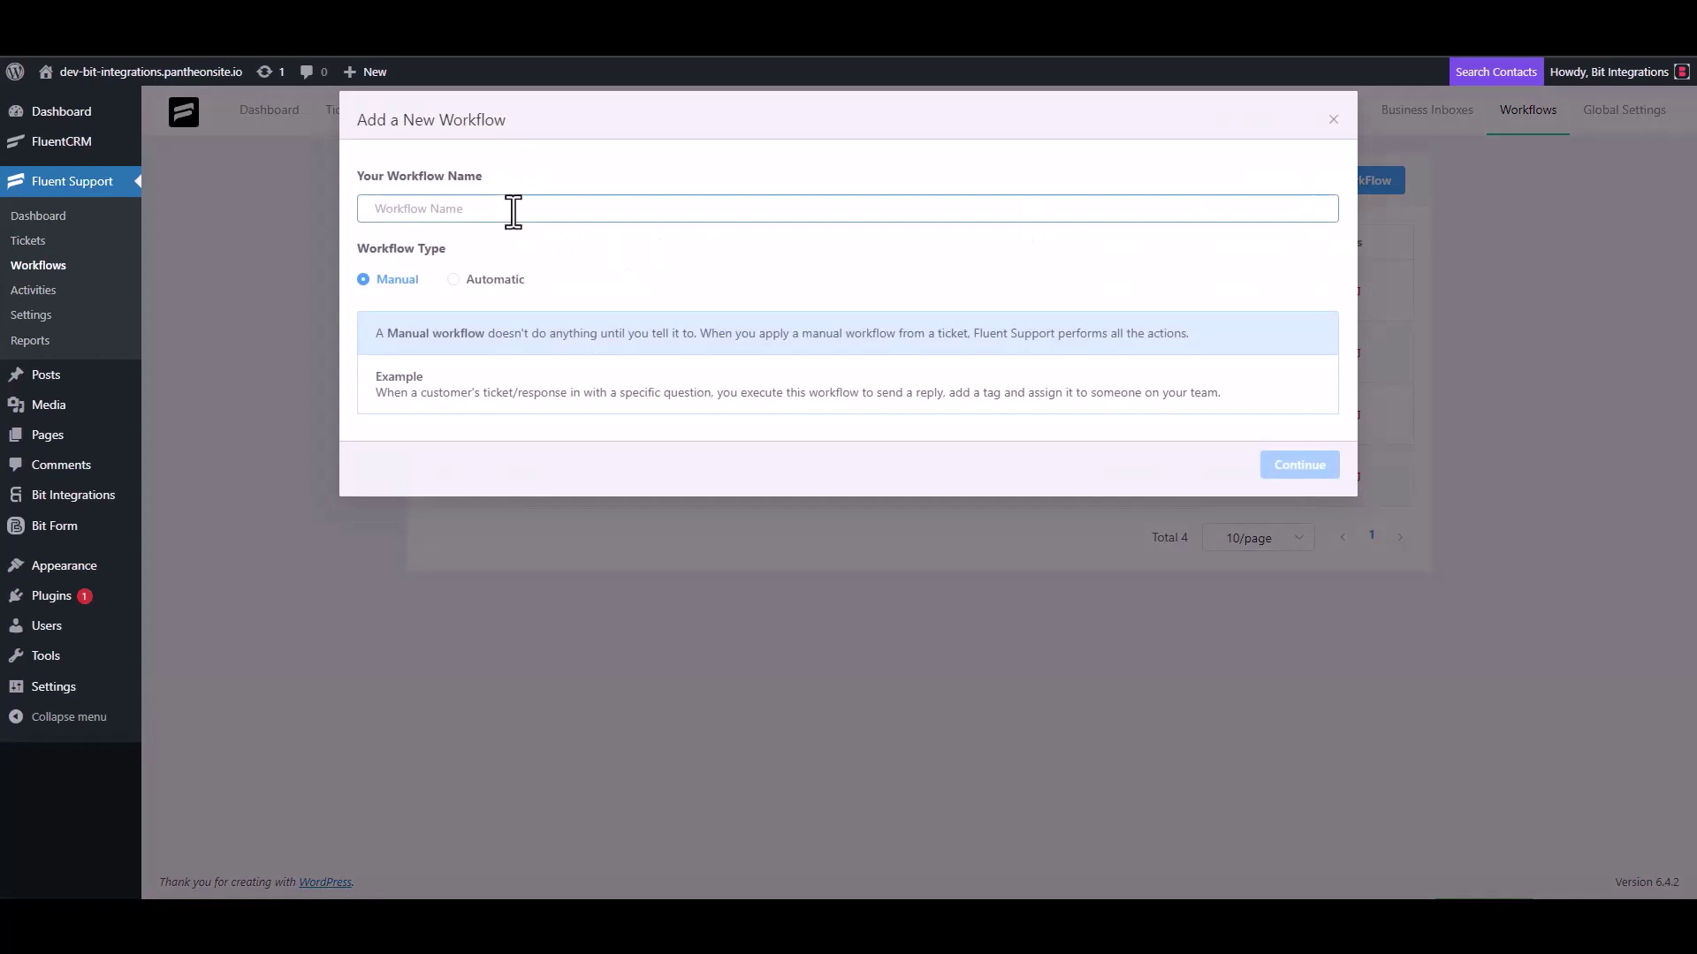
type("Bit")
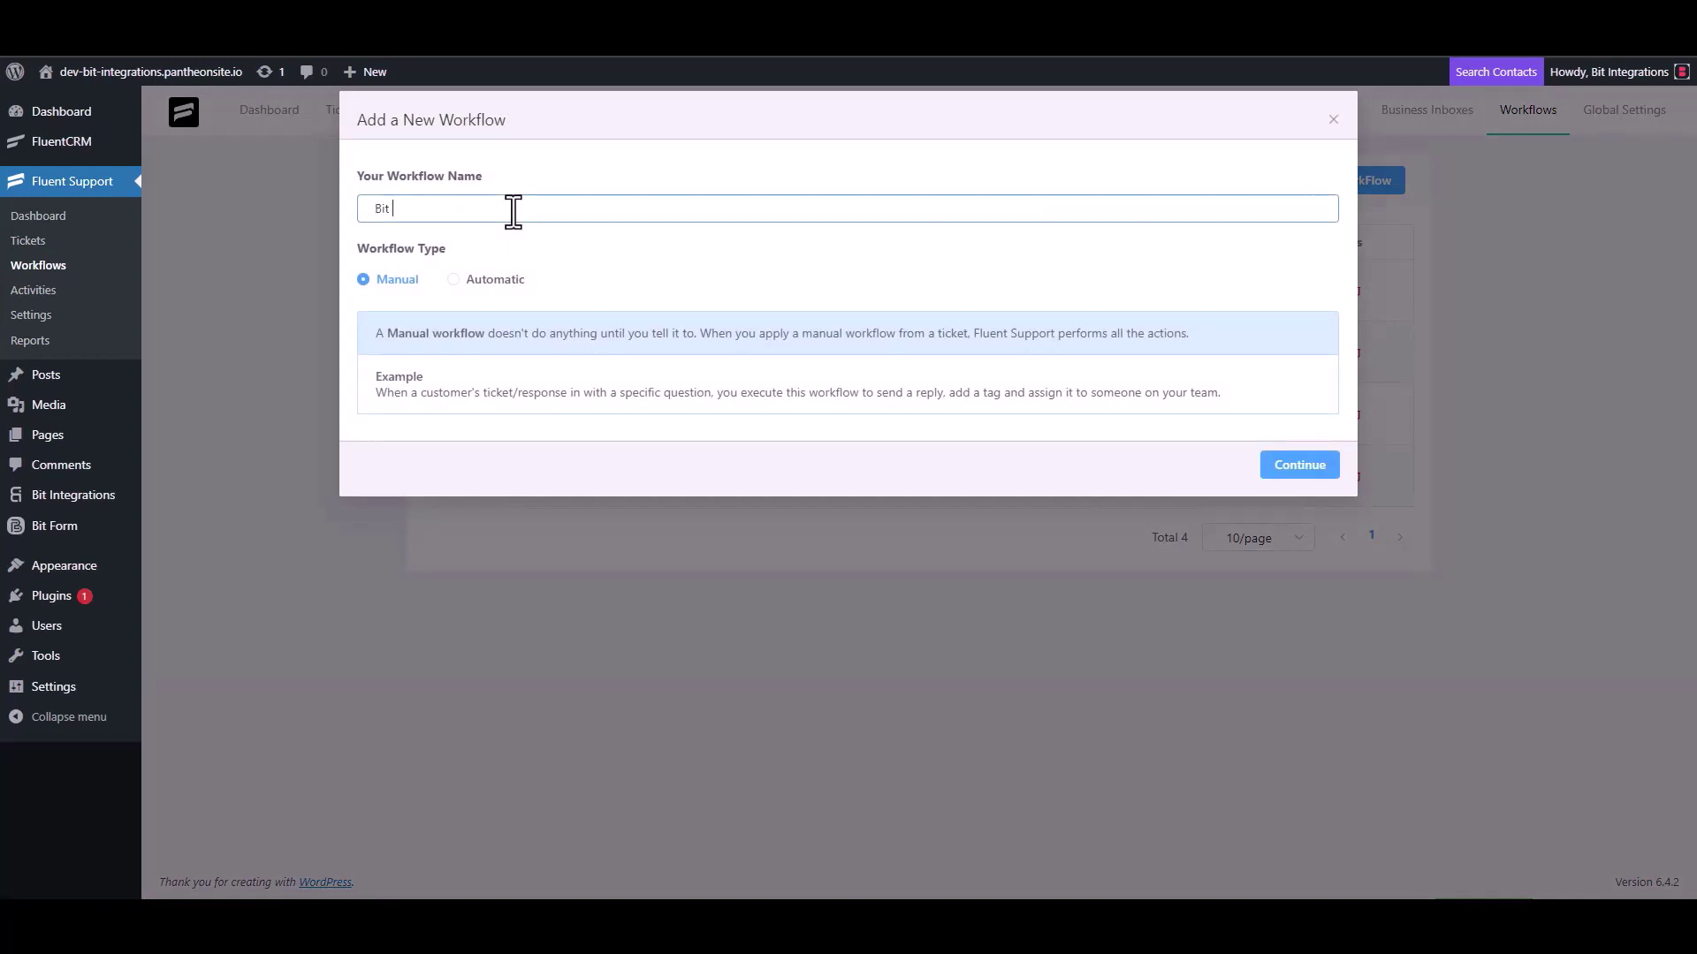
type(" Integrations")
left_click(473, 281)
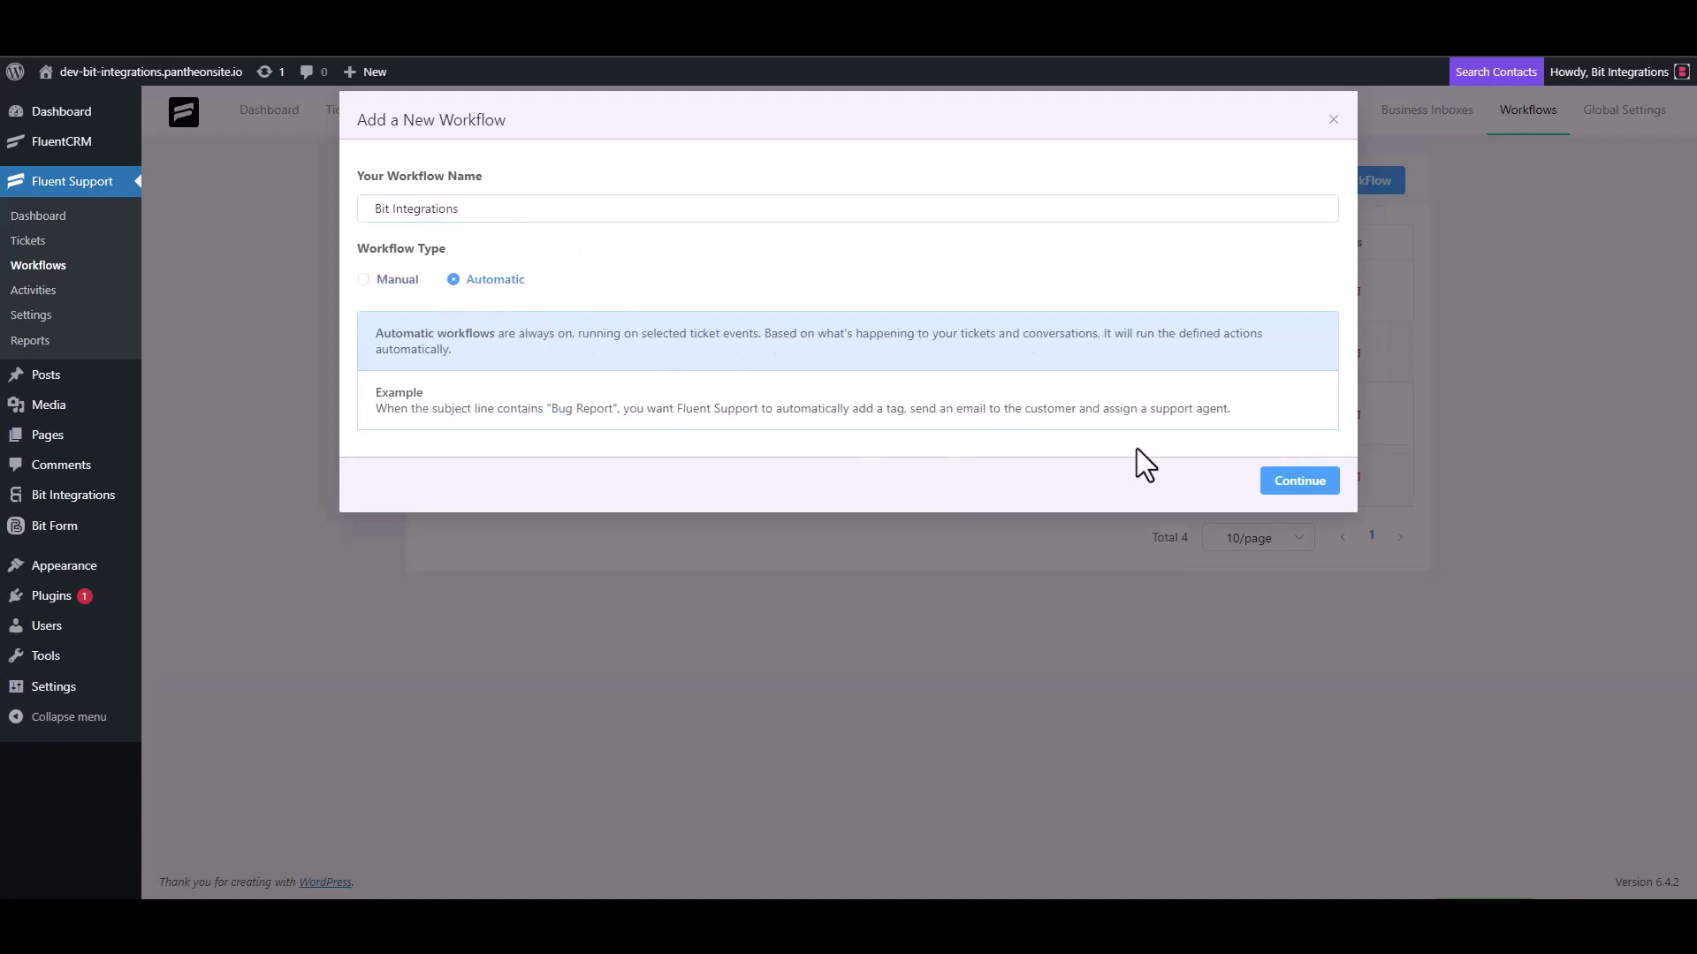
left_click(1295, 482)
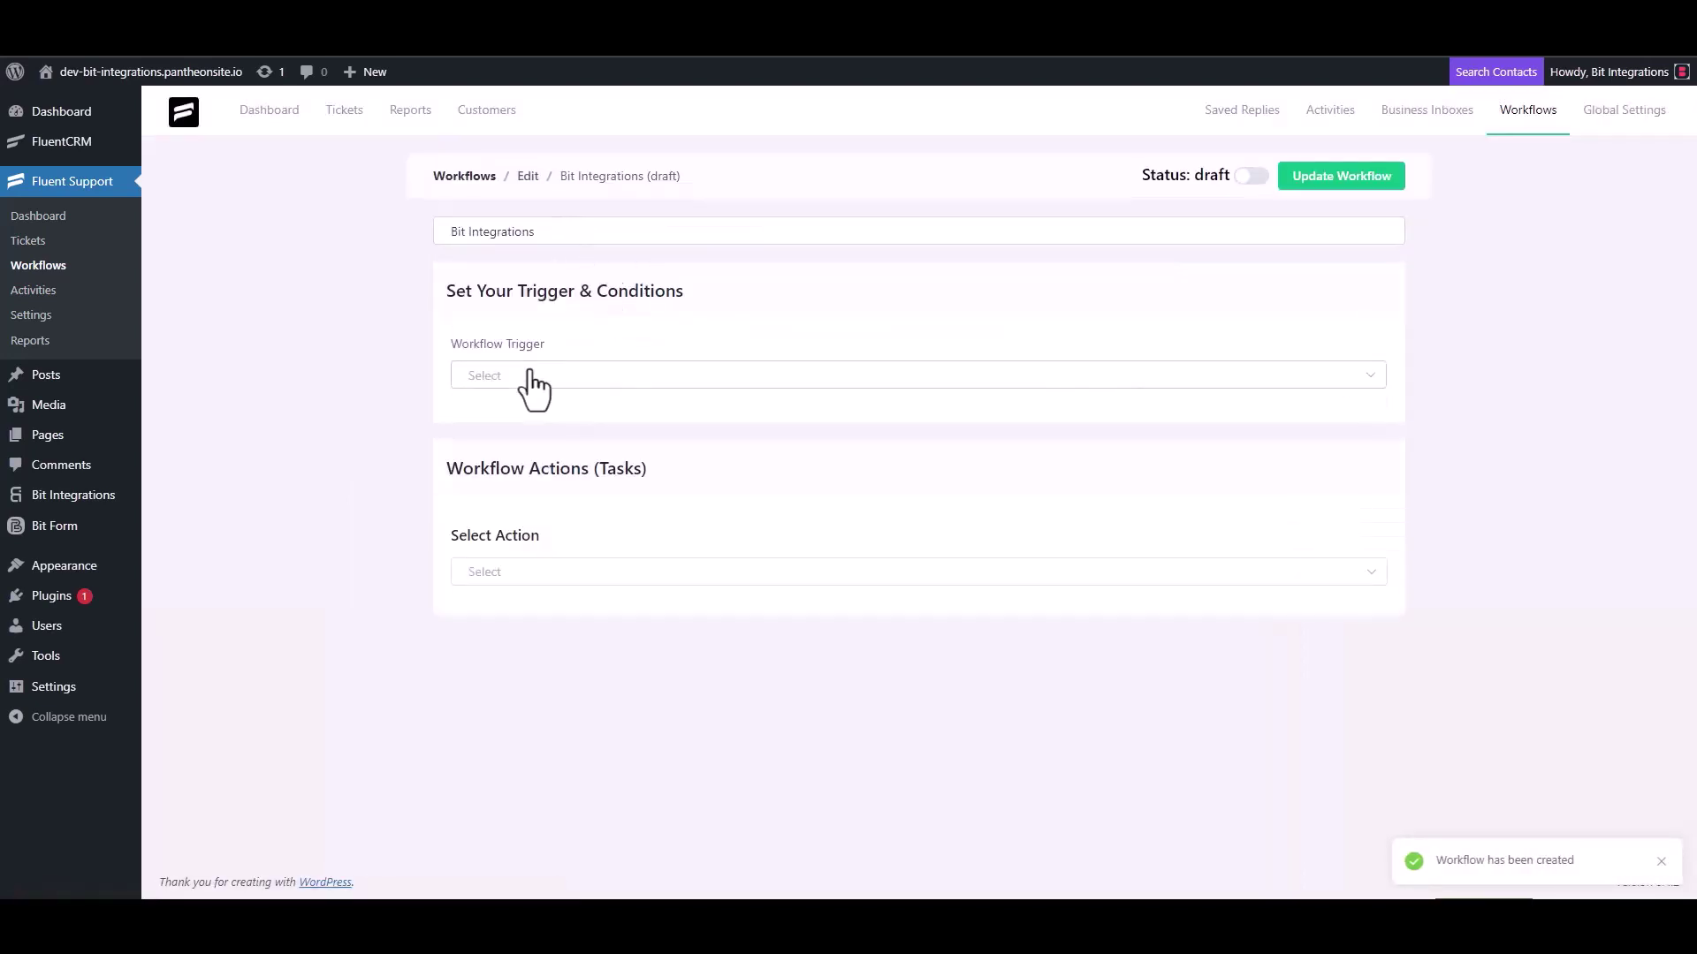
Set the workflow trigger to On Ticket Creation and add a Trigger Outgoing Webhook action.
left_click(530, 377)
left_click(521, 422)
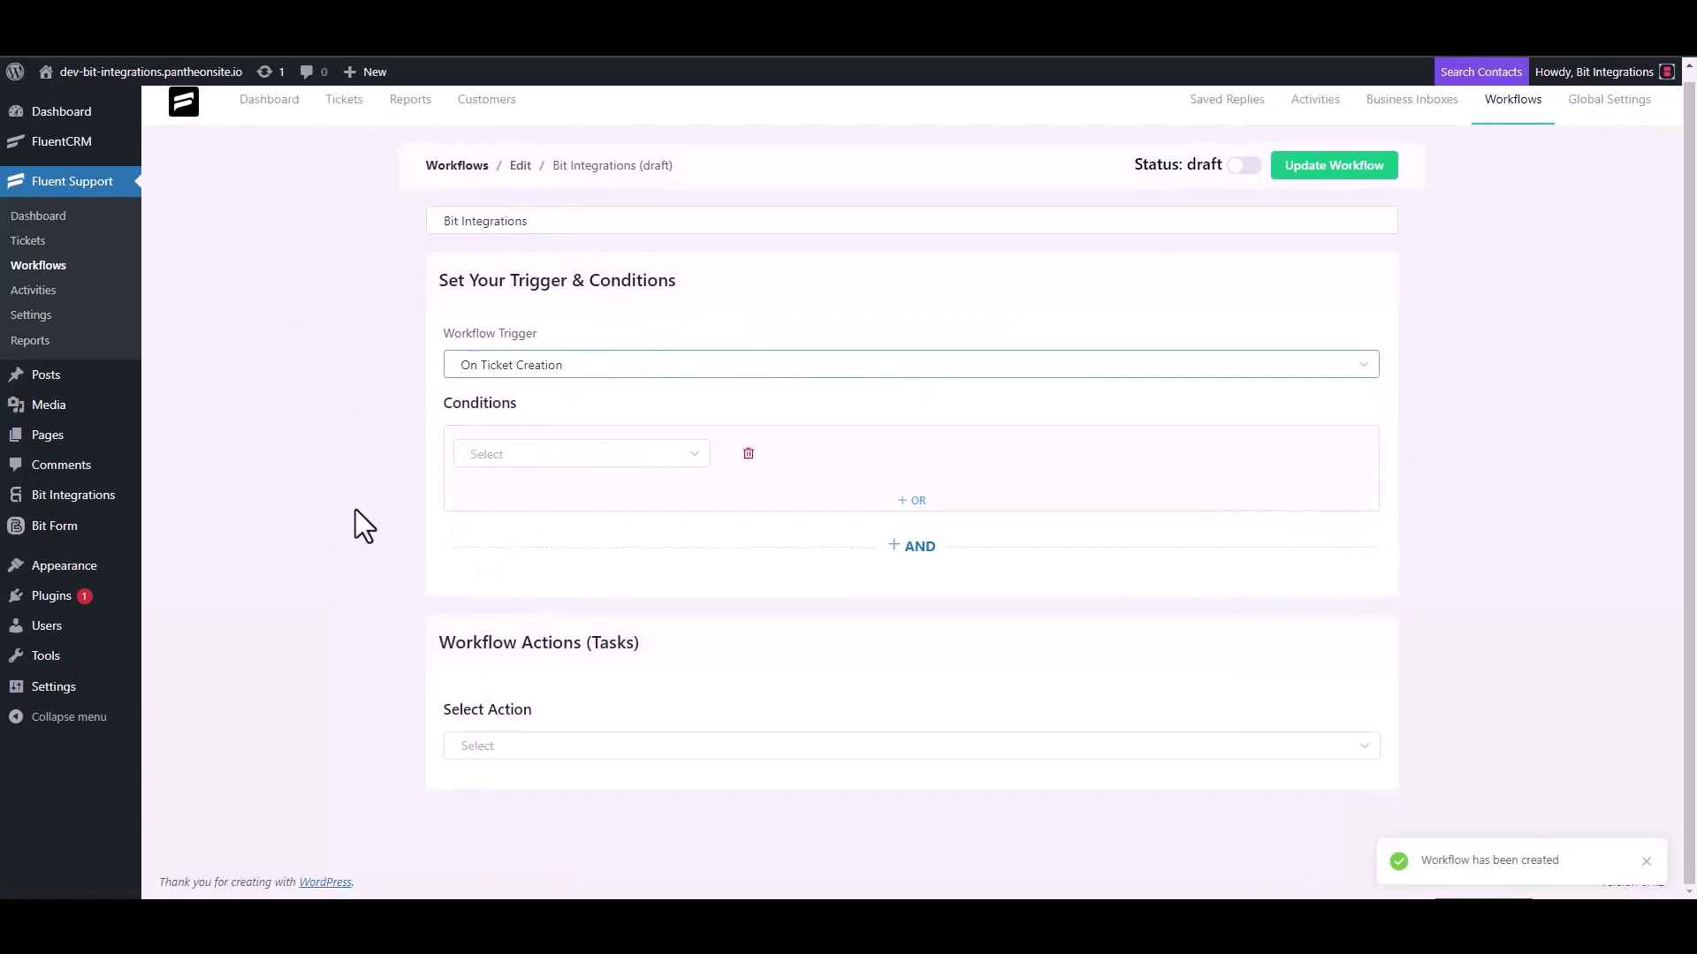
left_click(491, 745)
scroll(515, 613, "down", 4)
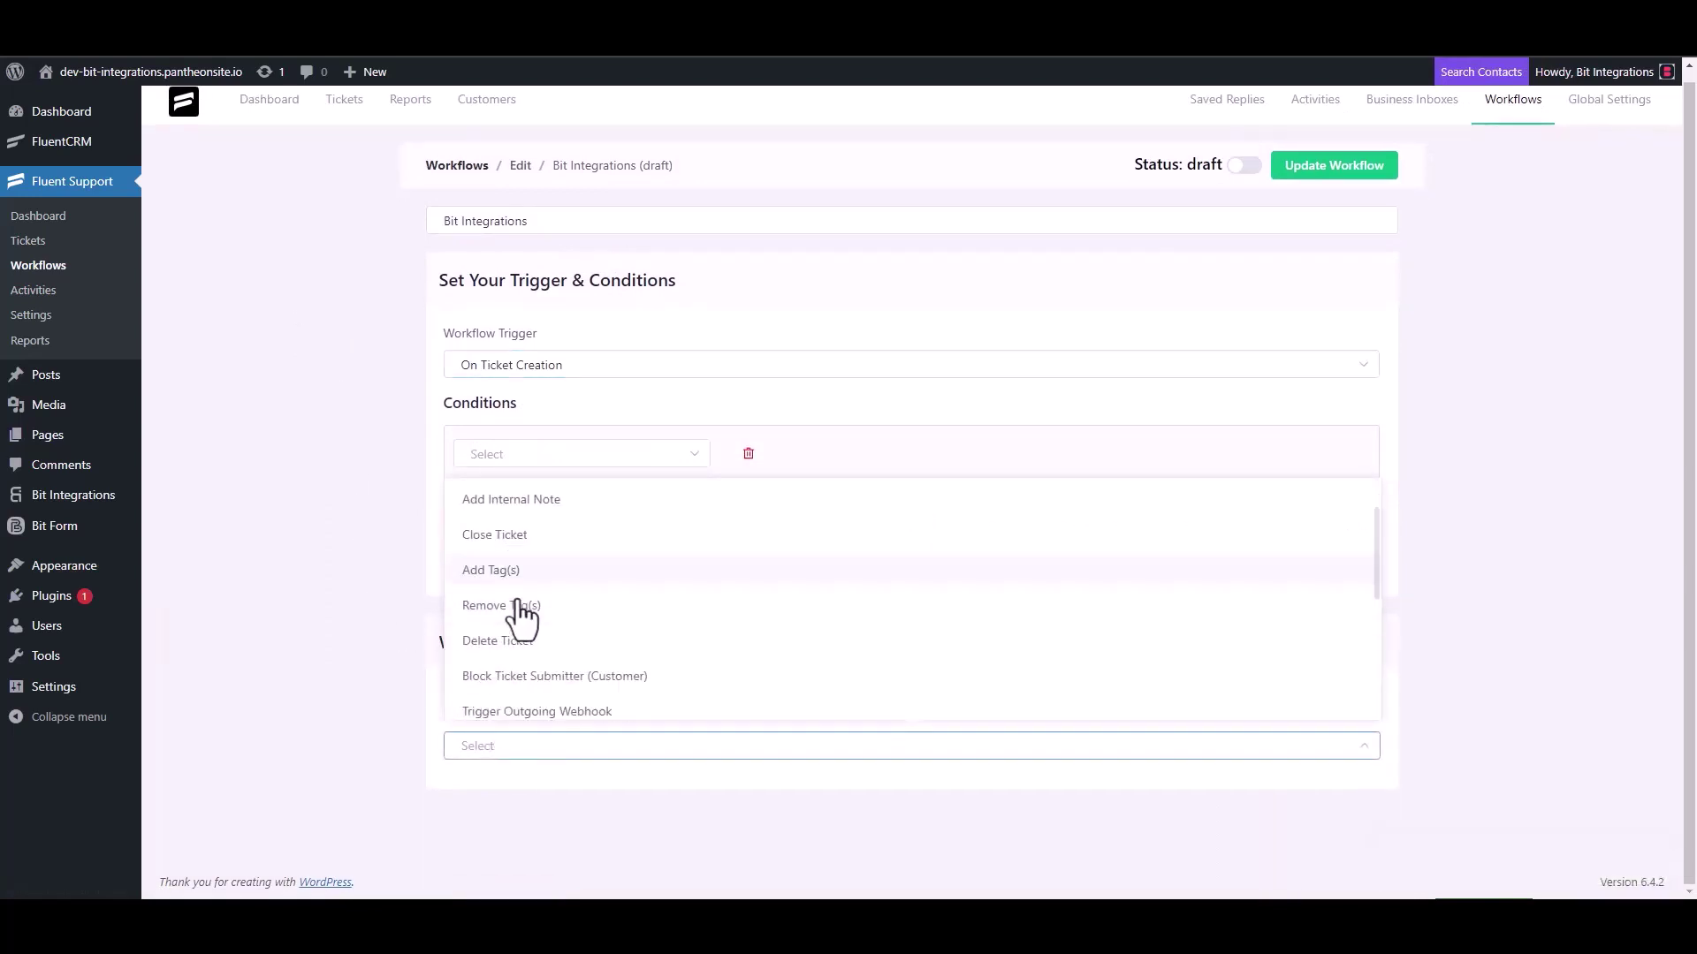
left_click(576, 502)
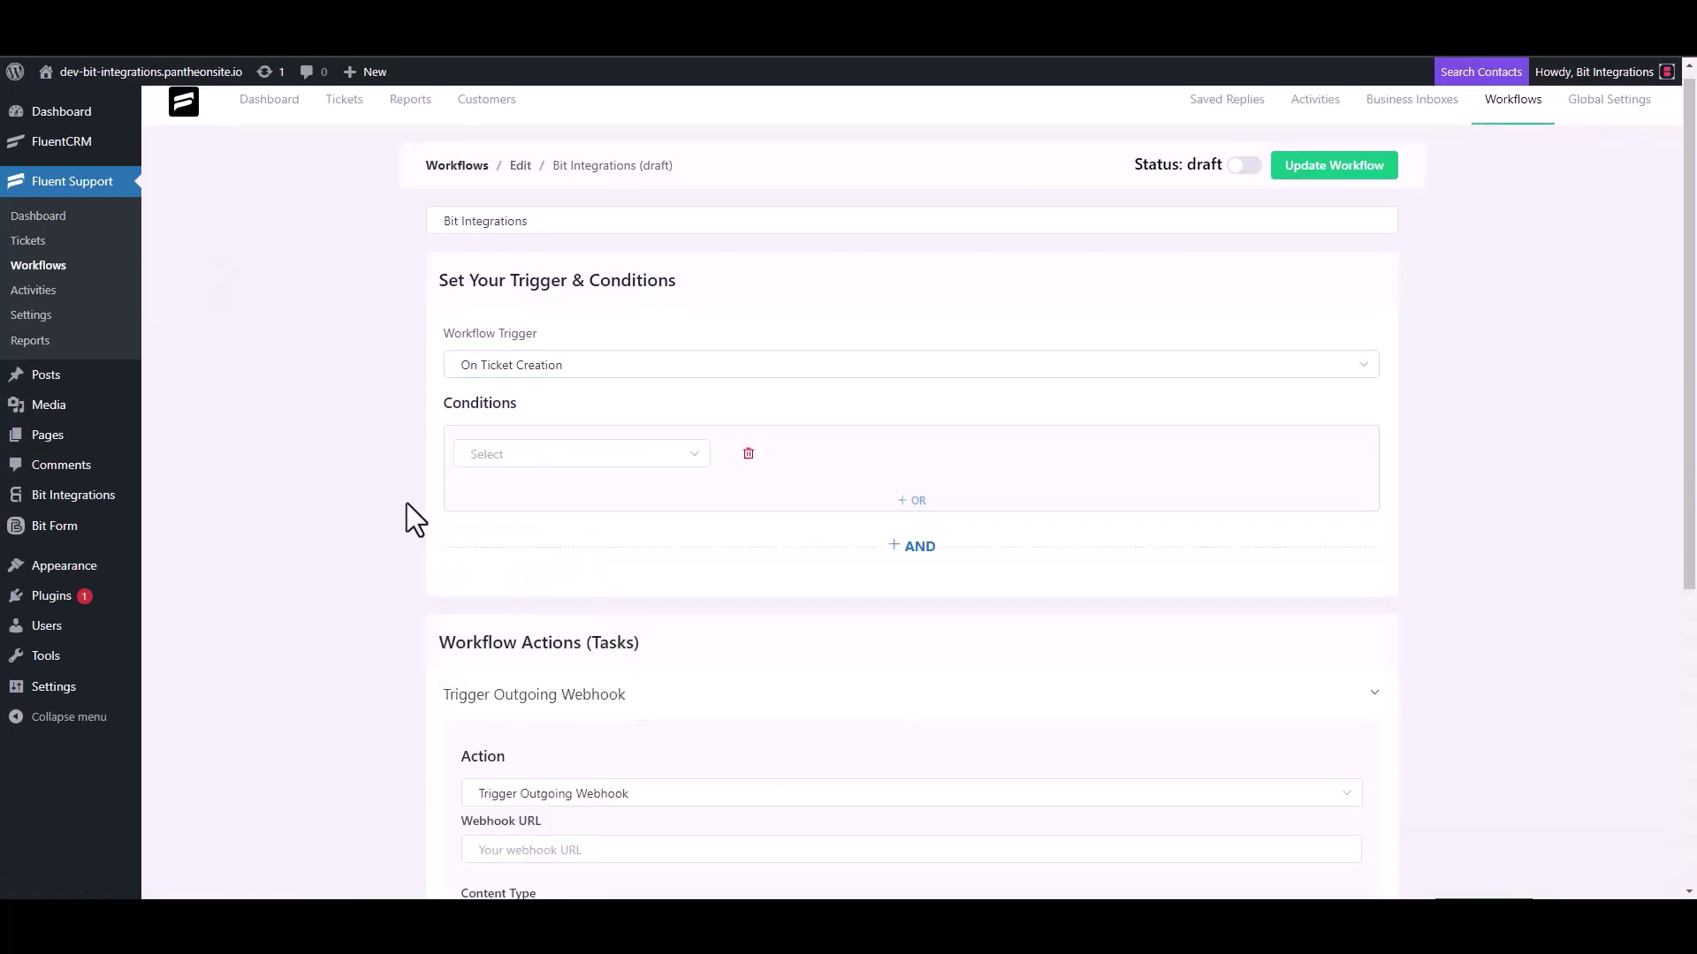
Paste the webhook URL, title the action 'Bit Integrations', save it and publish the workflow.
scroll(406, 502, "down", 4)
left_click(575, 502)
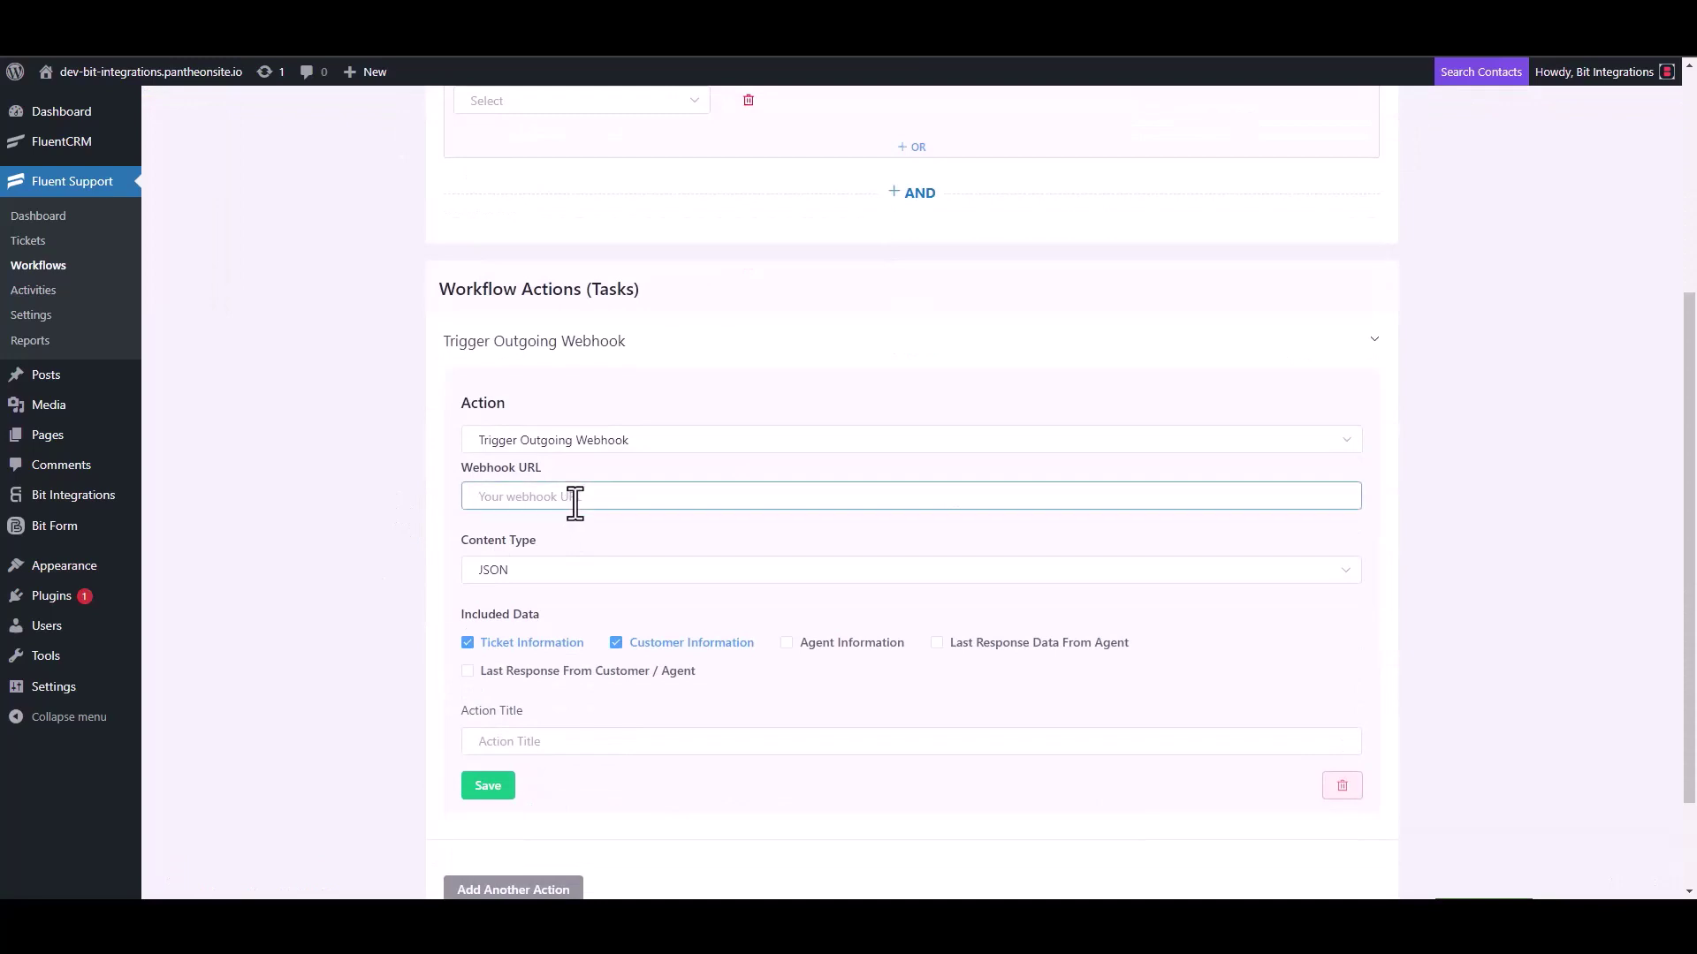
key("ctrl+v")
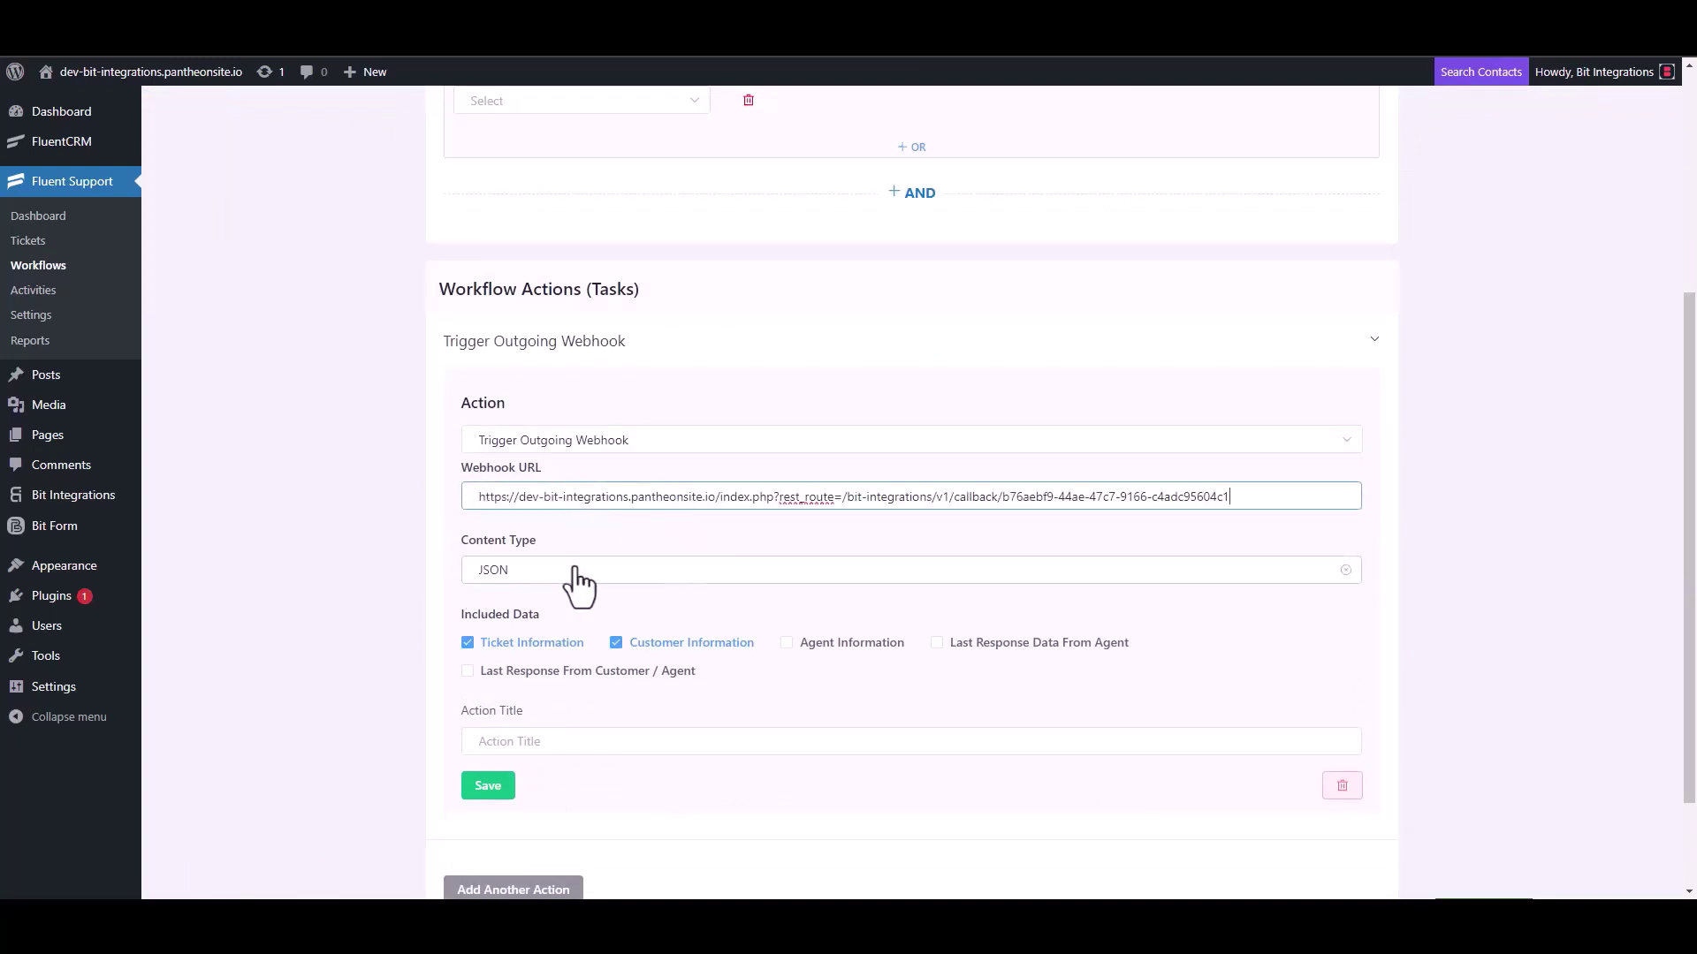
scroll(574, 590, "down", 2)
left_click(530, 609)
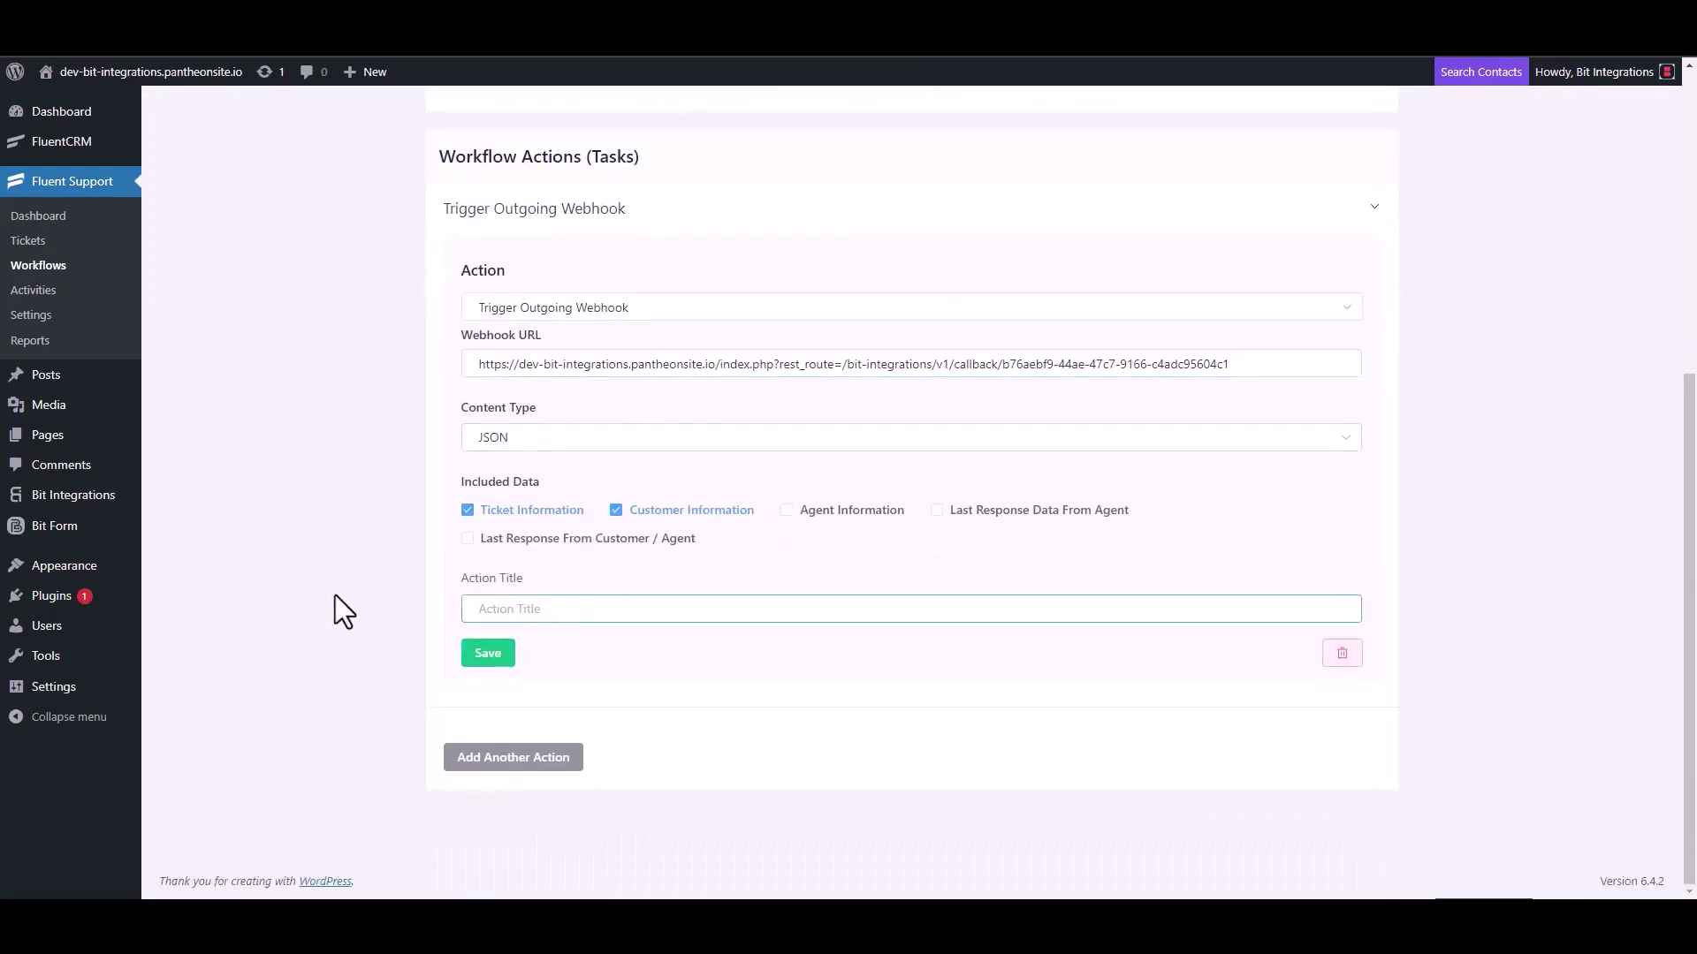
type("Bit Integrations")
left_click(487, 655)
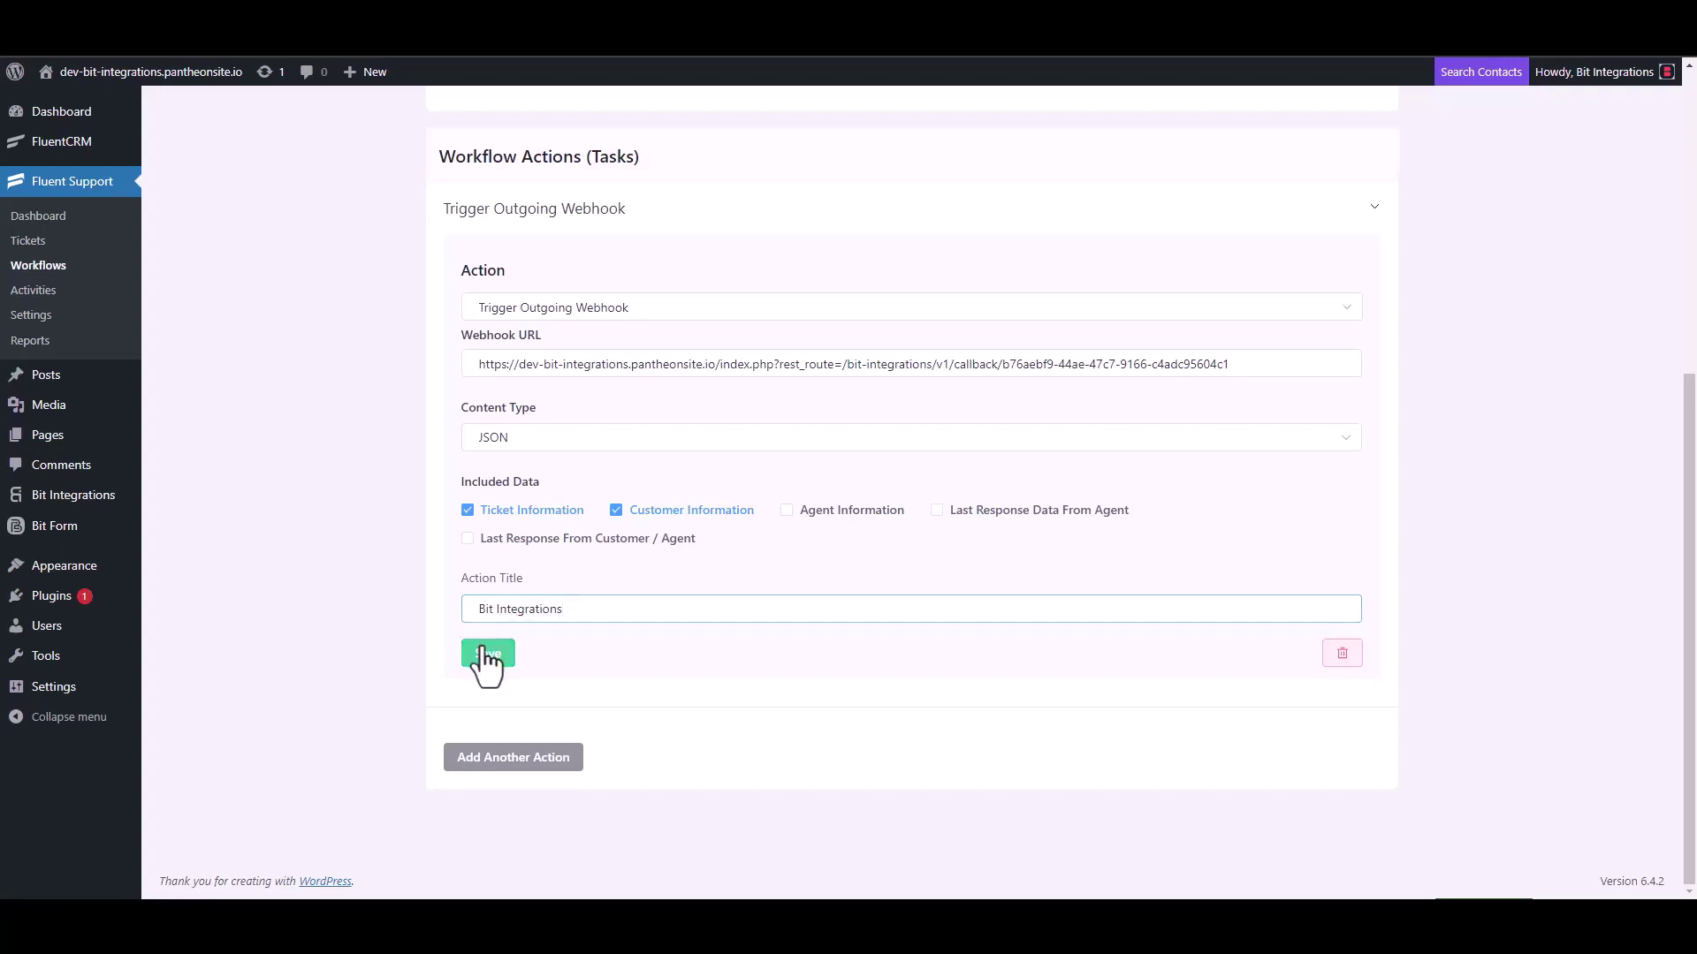
left_click(1243, 162)
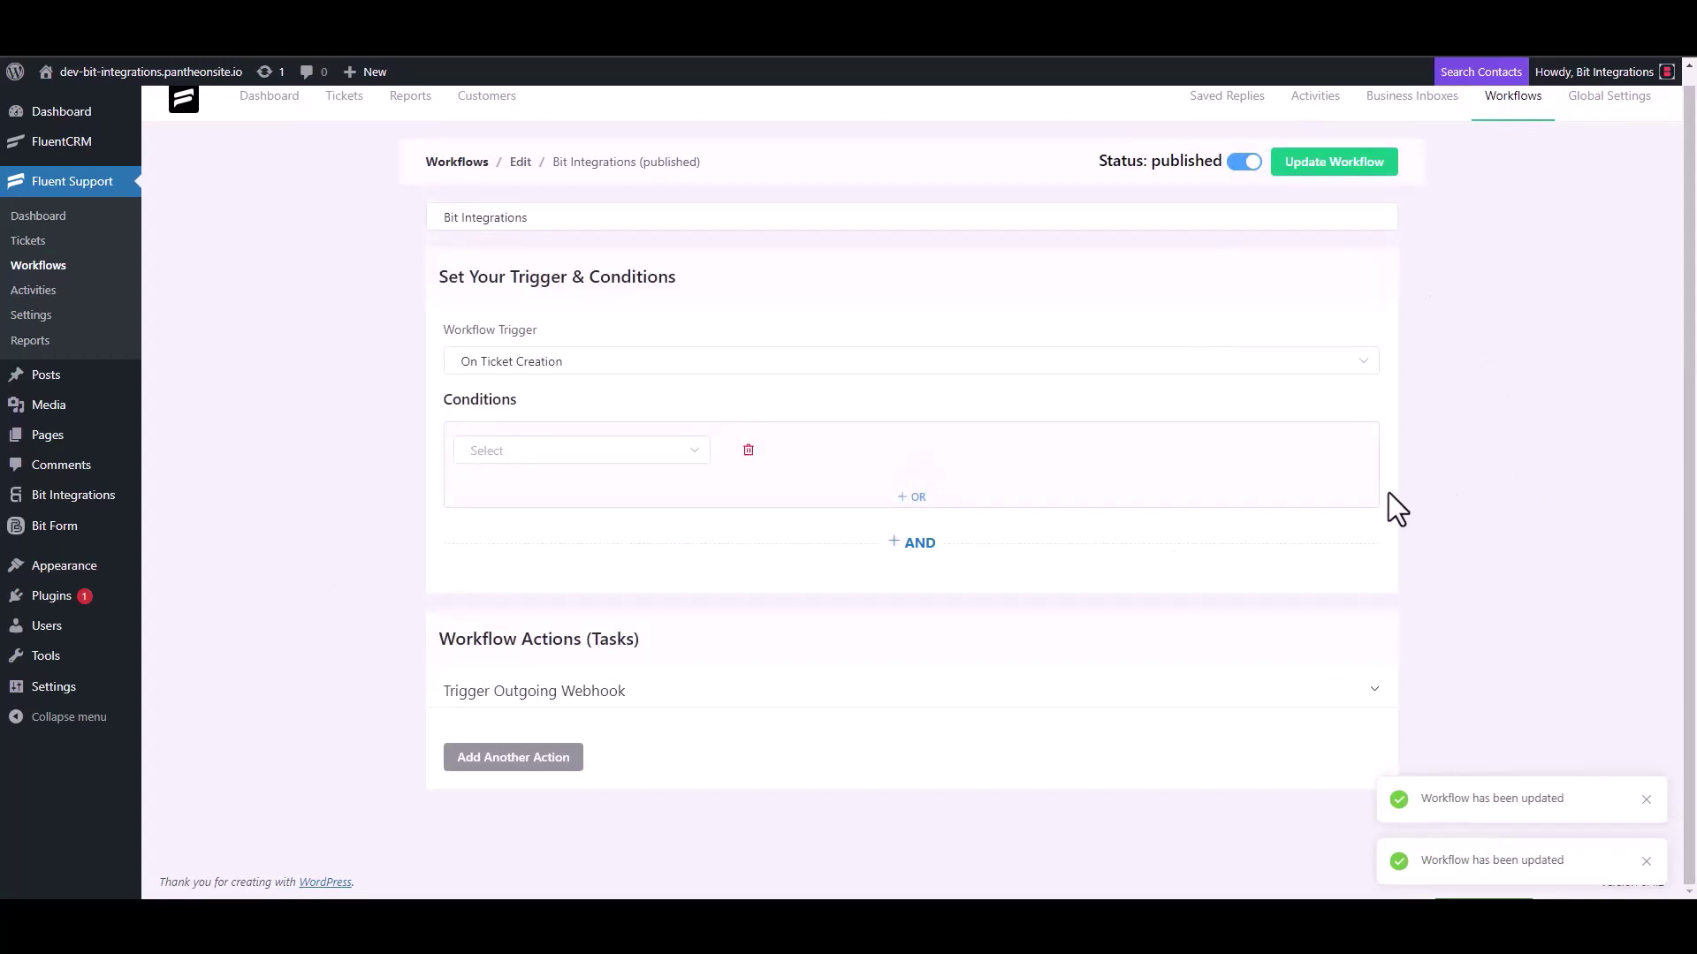
Start a new ticket and create a new contact with a first name and e-mail address.
left_click(43, 247)
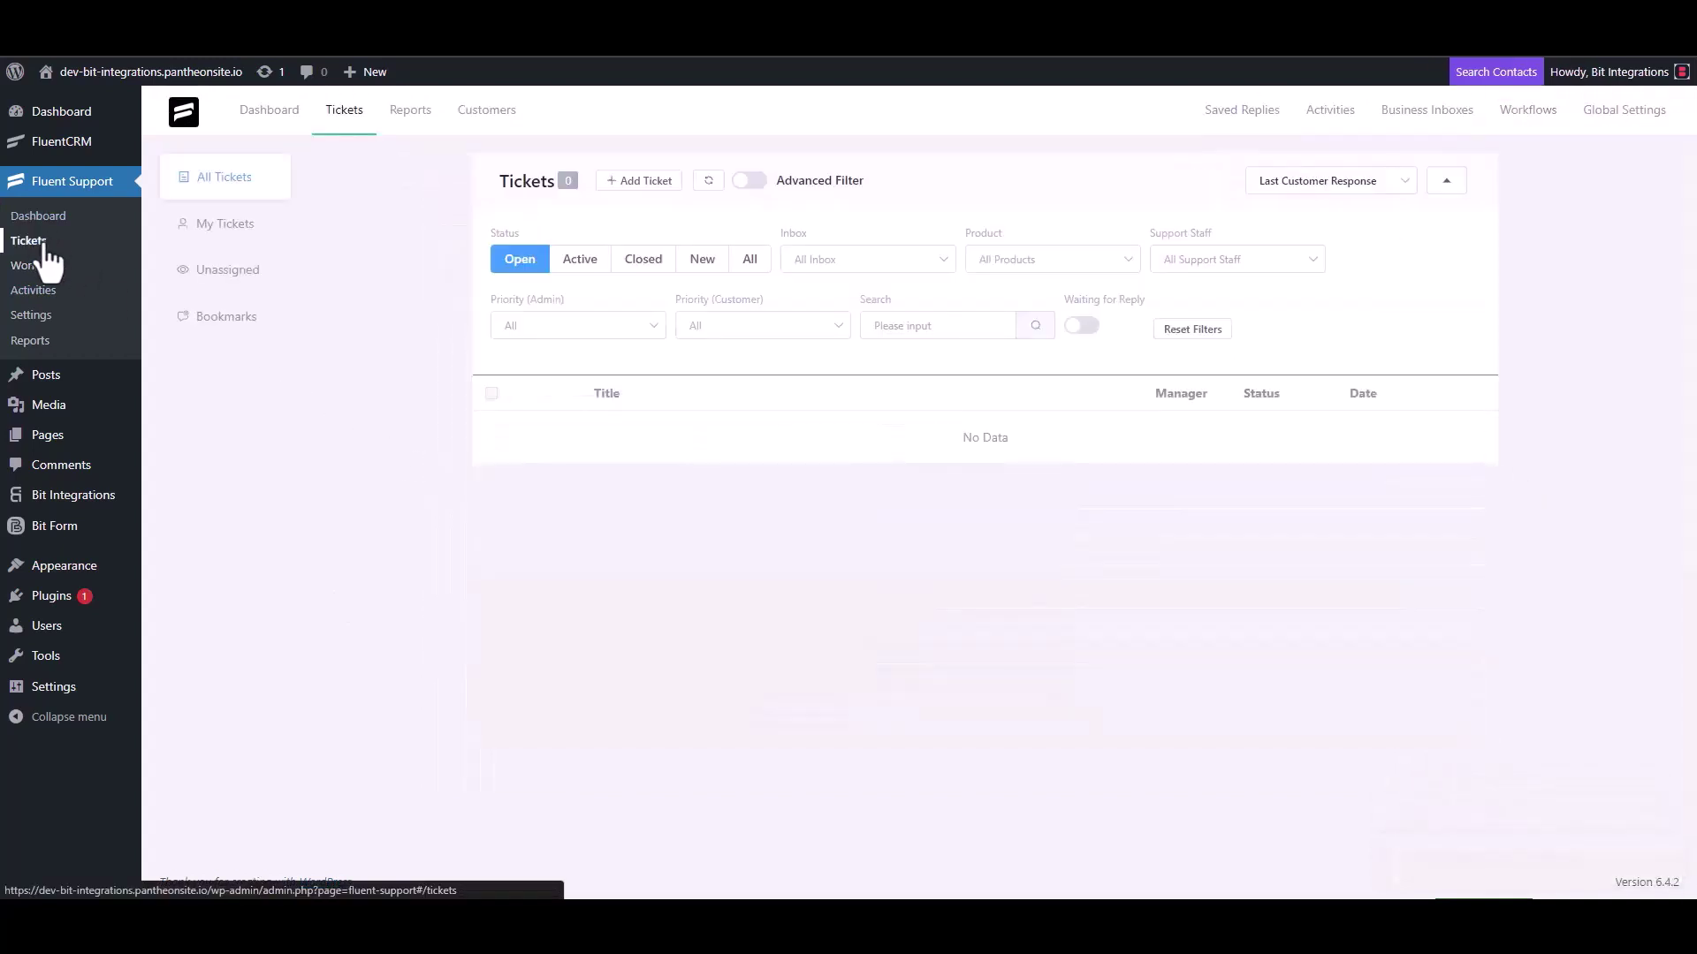
left_click(638, 182)
left_click(695, 225)
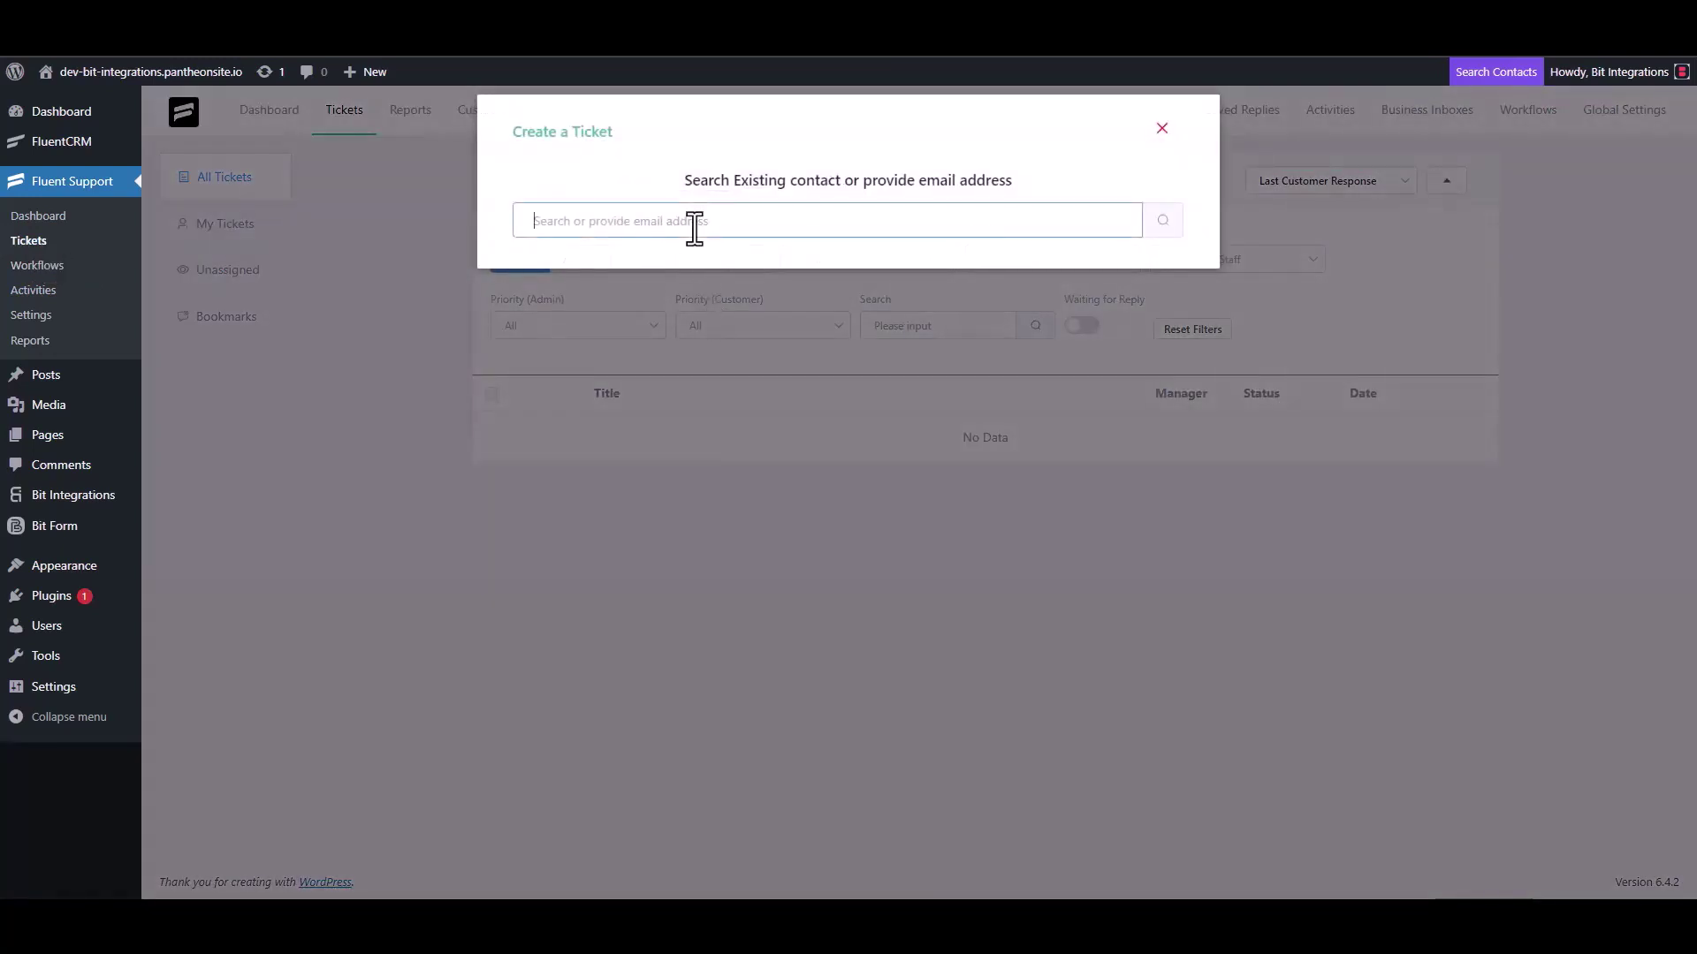
type("test@gmail.com")
left_click(1161, 220)
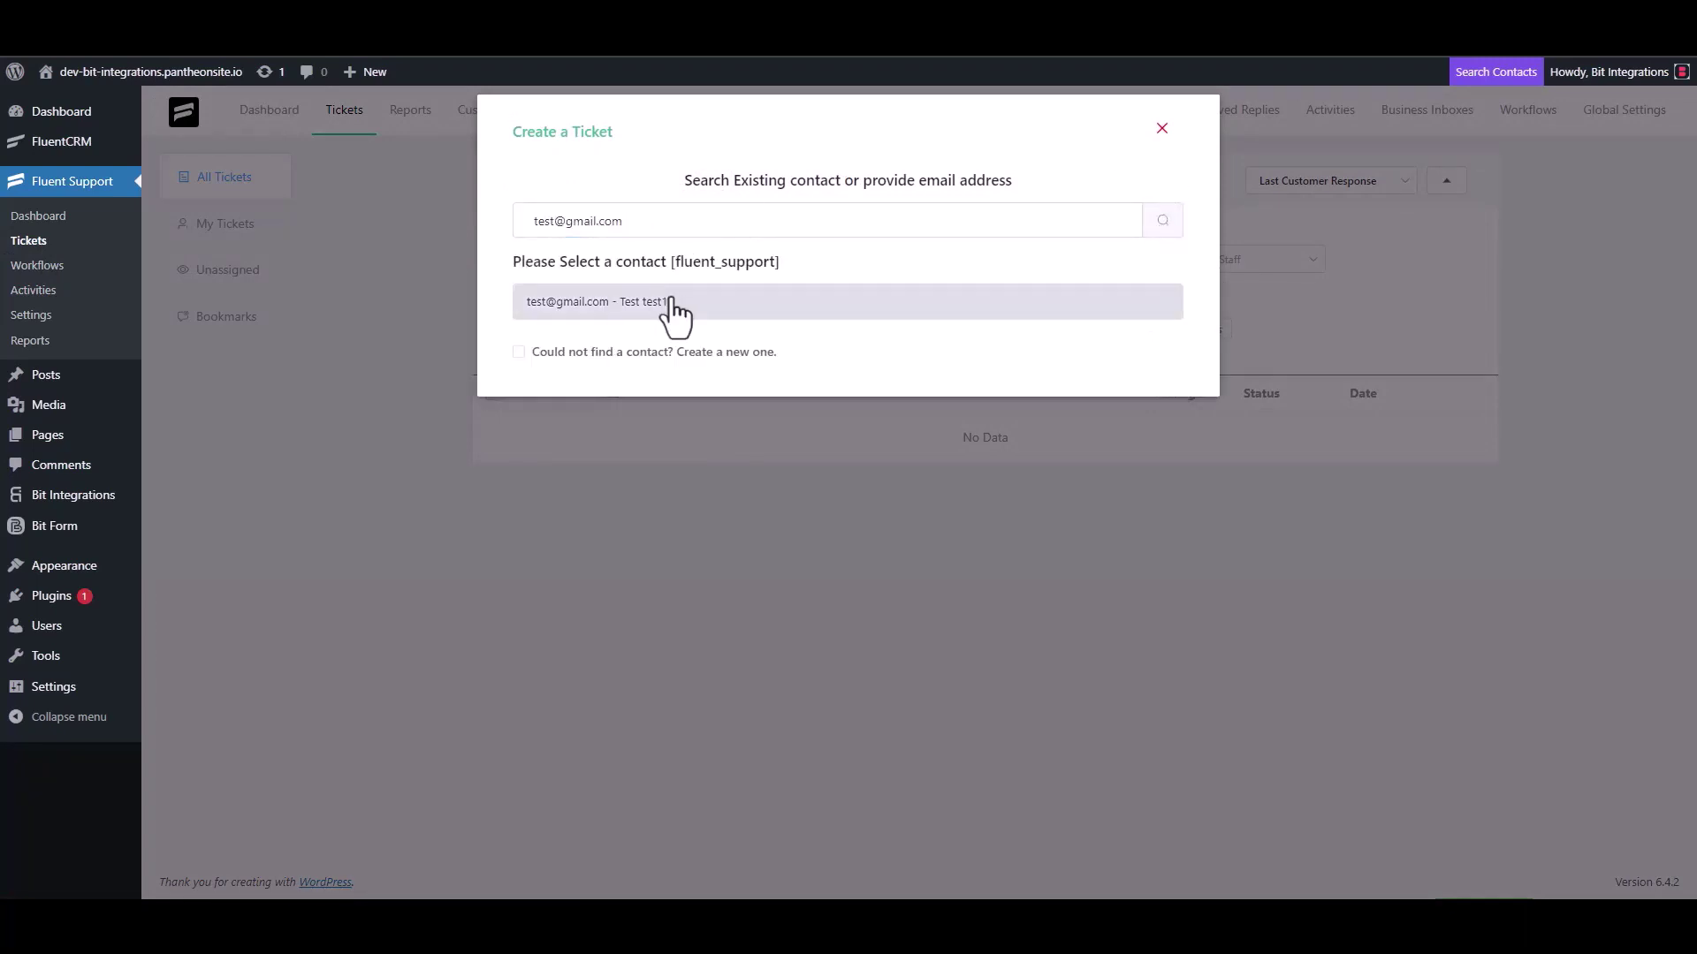
left_click(518, 352)
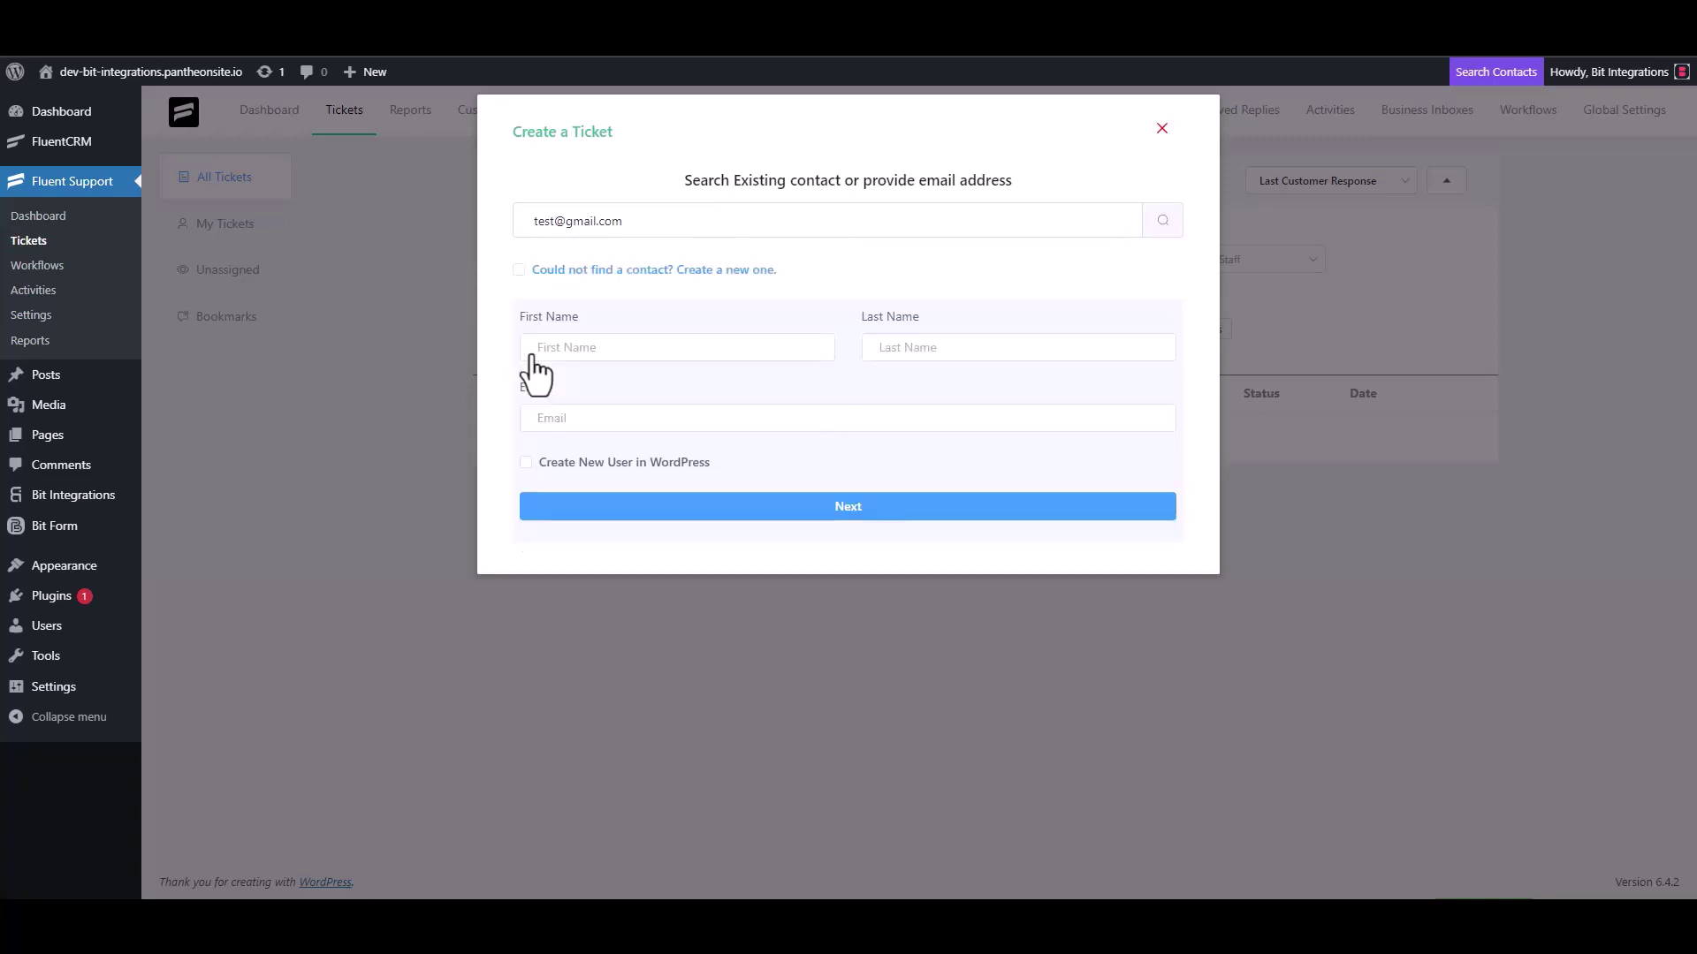
left_click(592, 353)
type("test3")
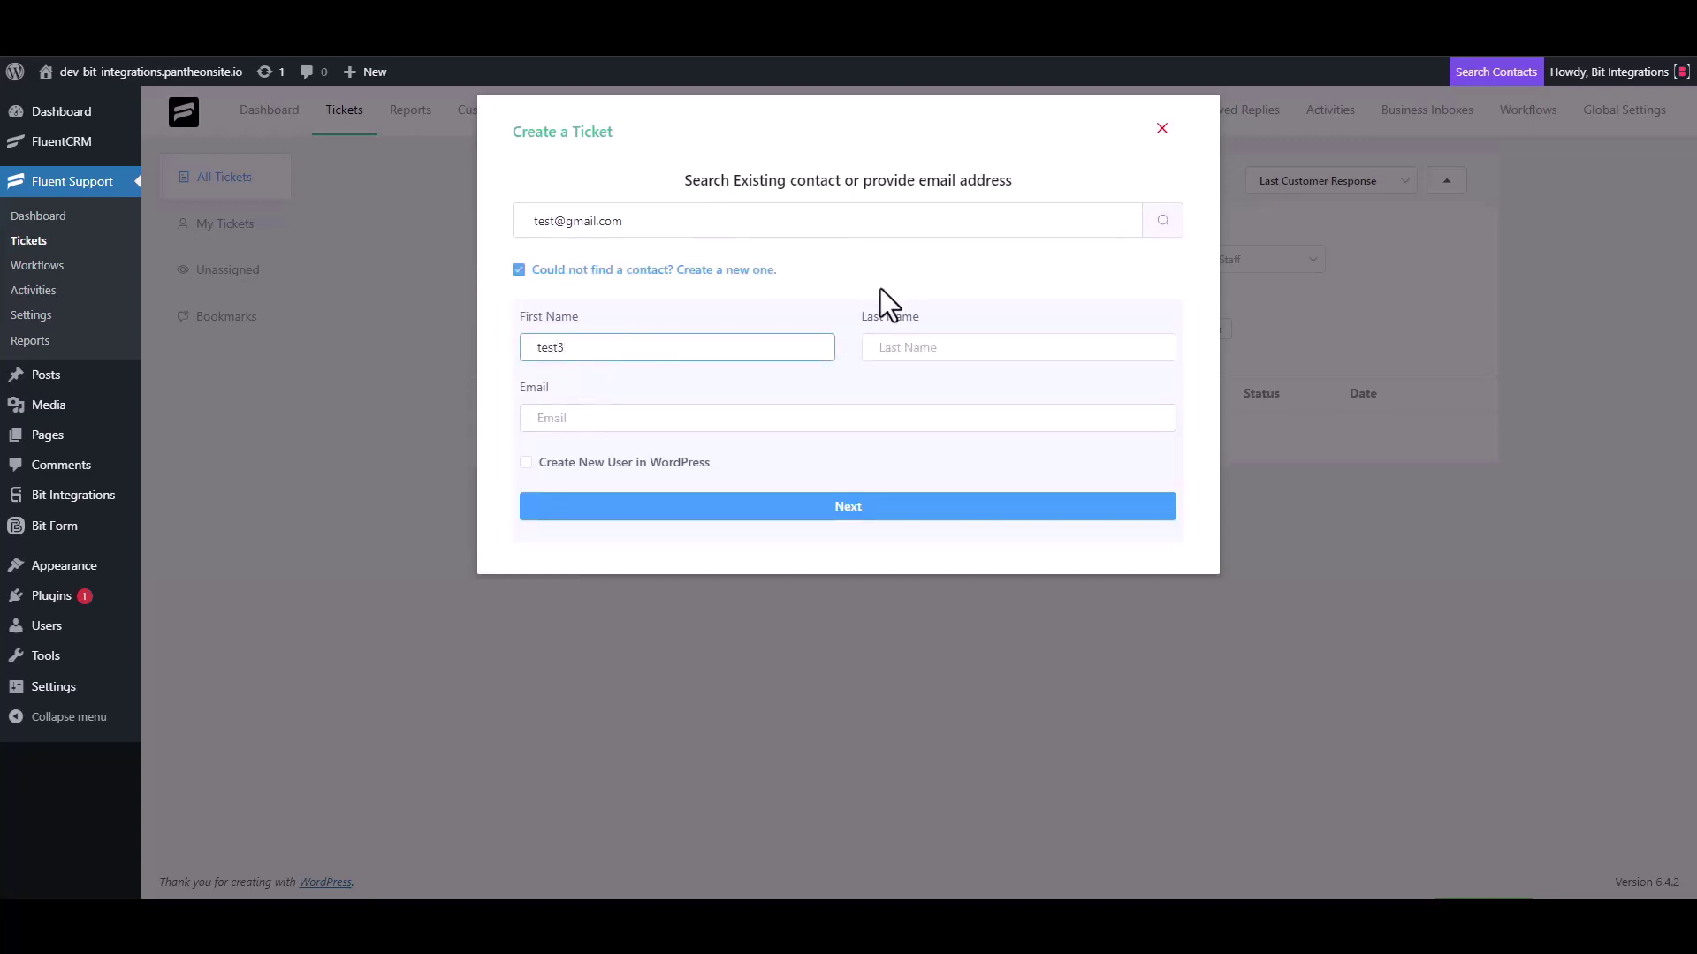
left_click(601, 420)
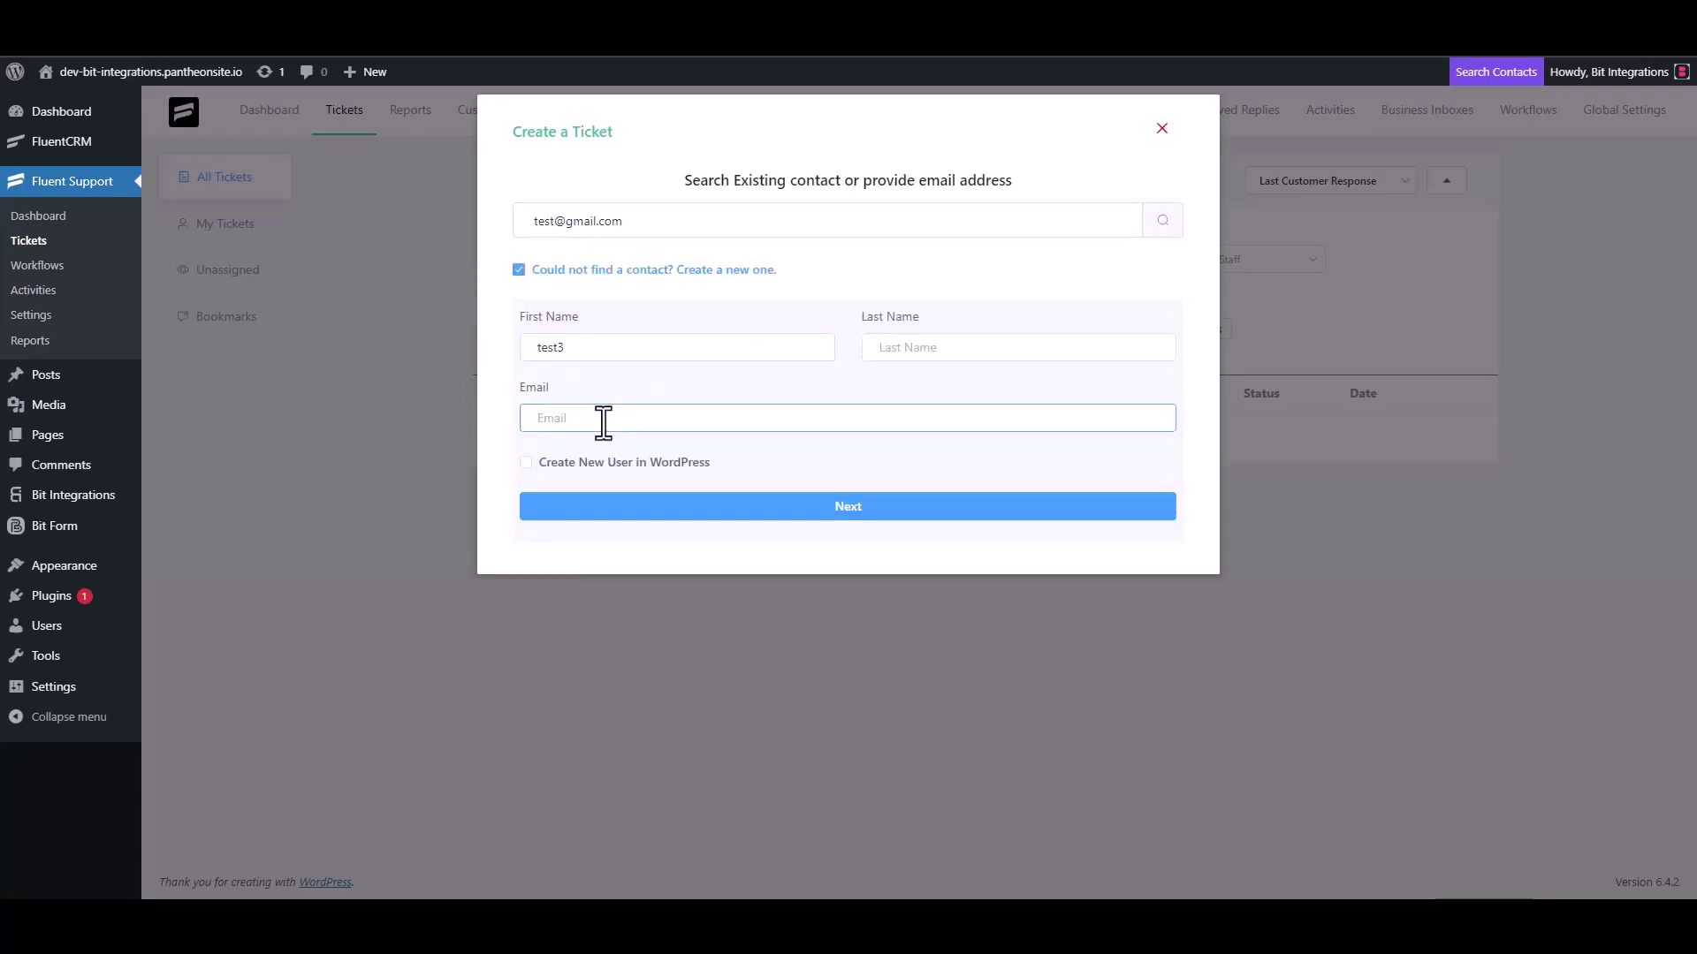
type("test3@gmail.com")
left_click(866, 508)
Enter 'test' as the ticket subject and details, then create the ticket.
left_click(618, 316)
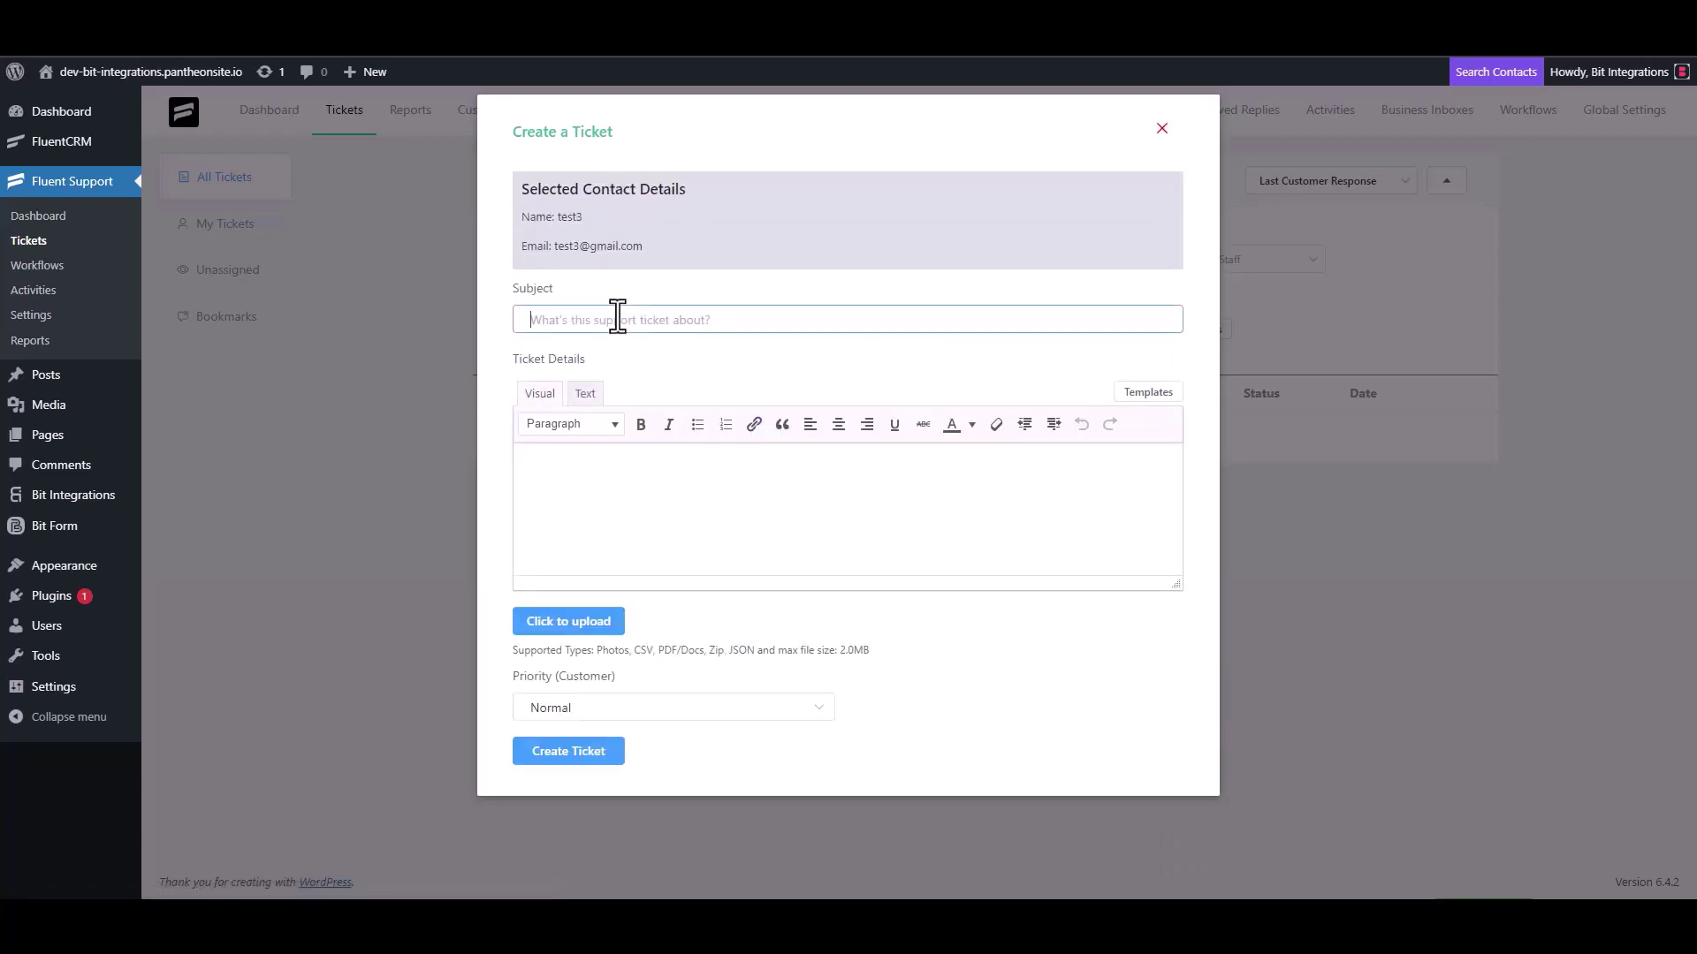
type("test")
left_click(599, 475)
type("test")
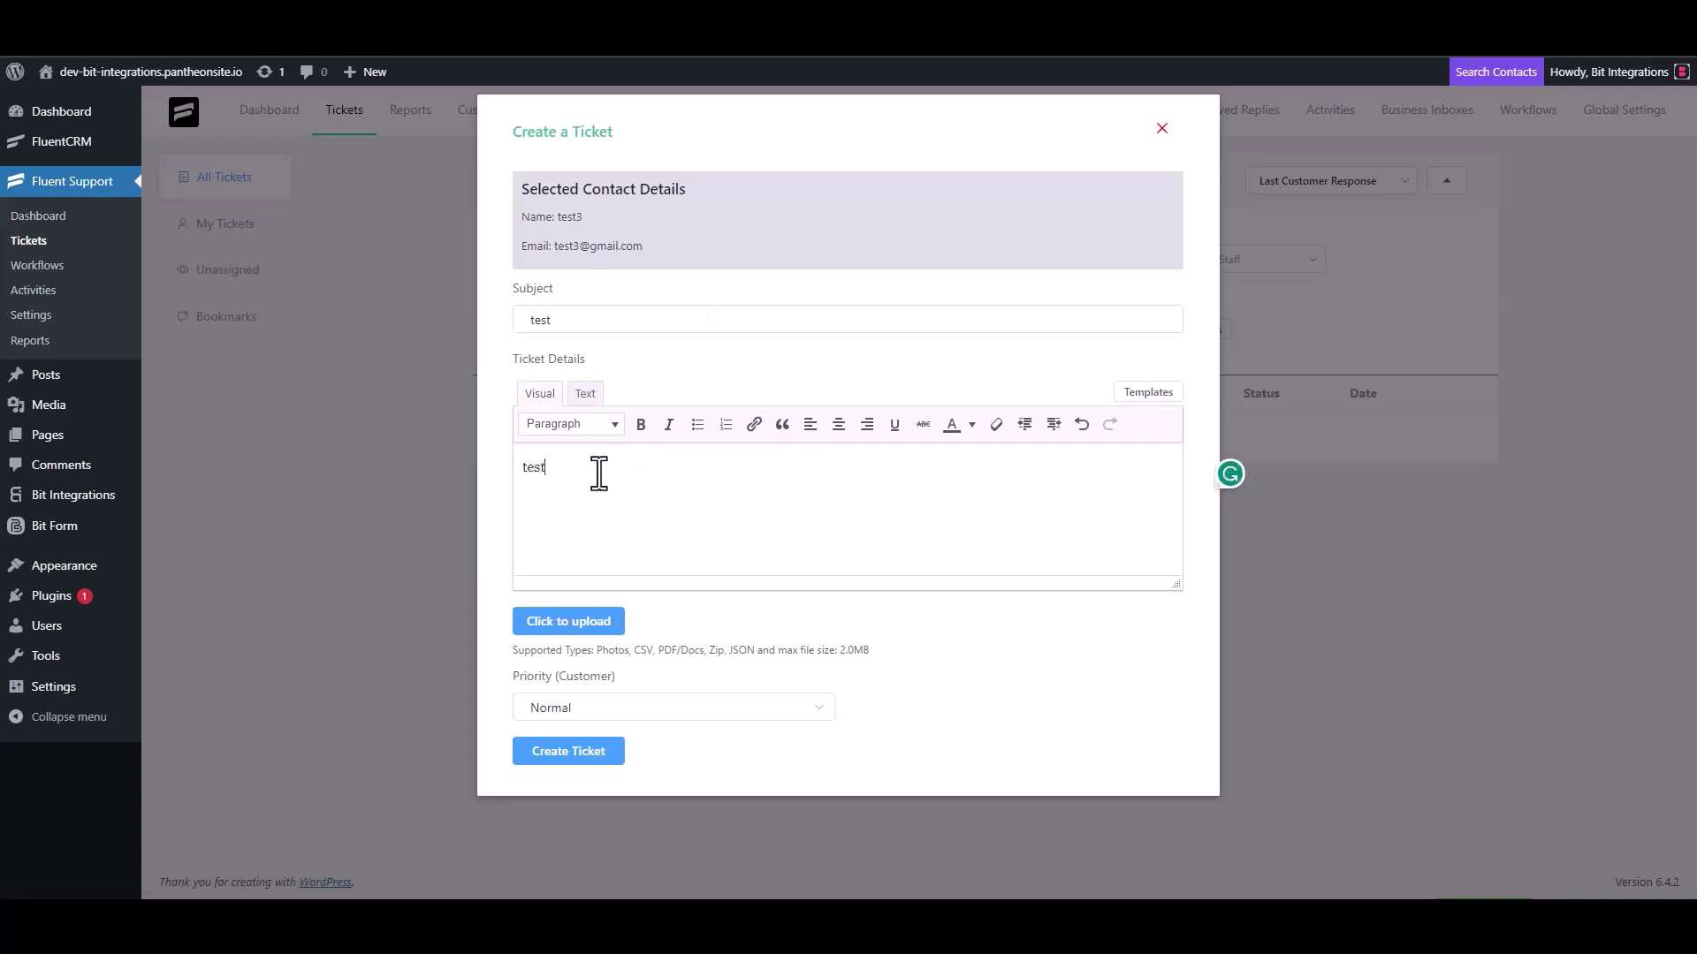
left_click(576, 749)
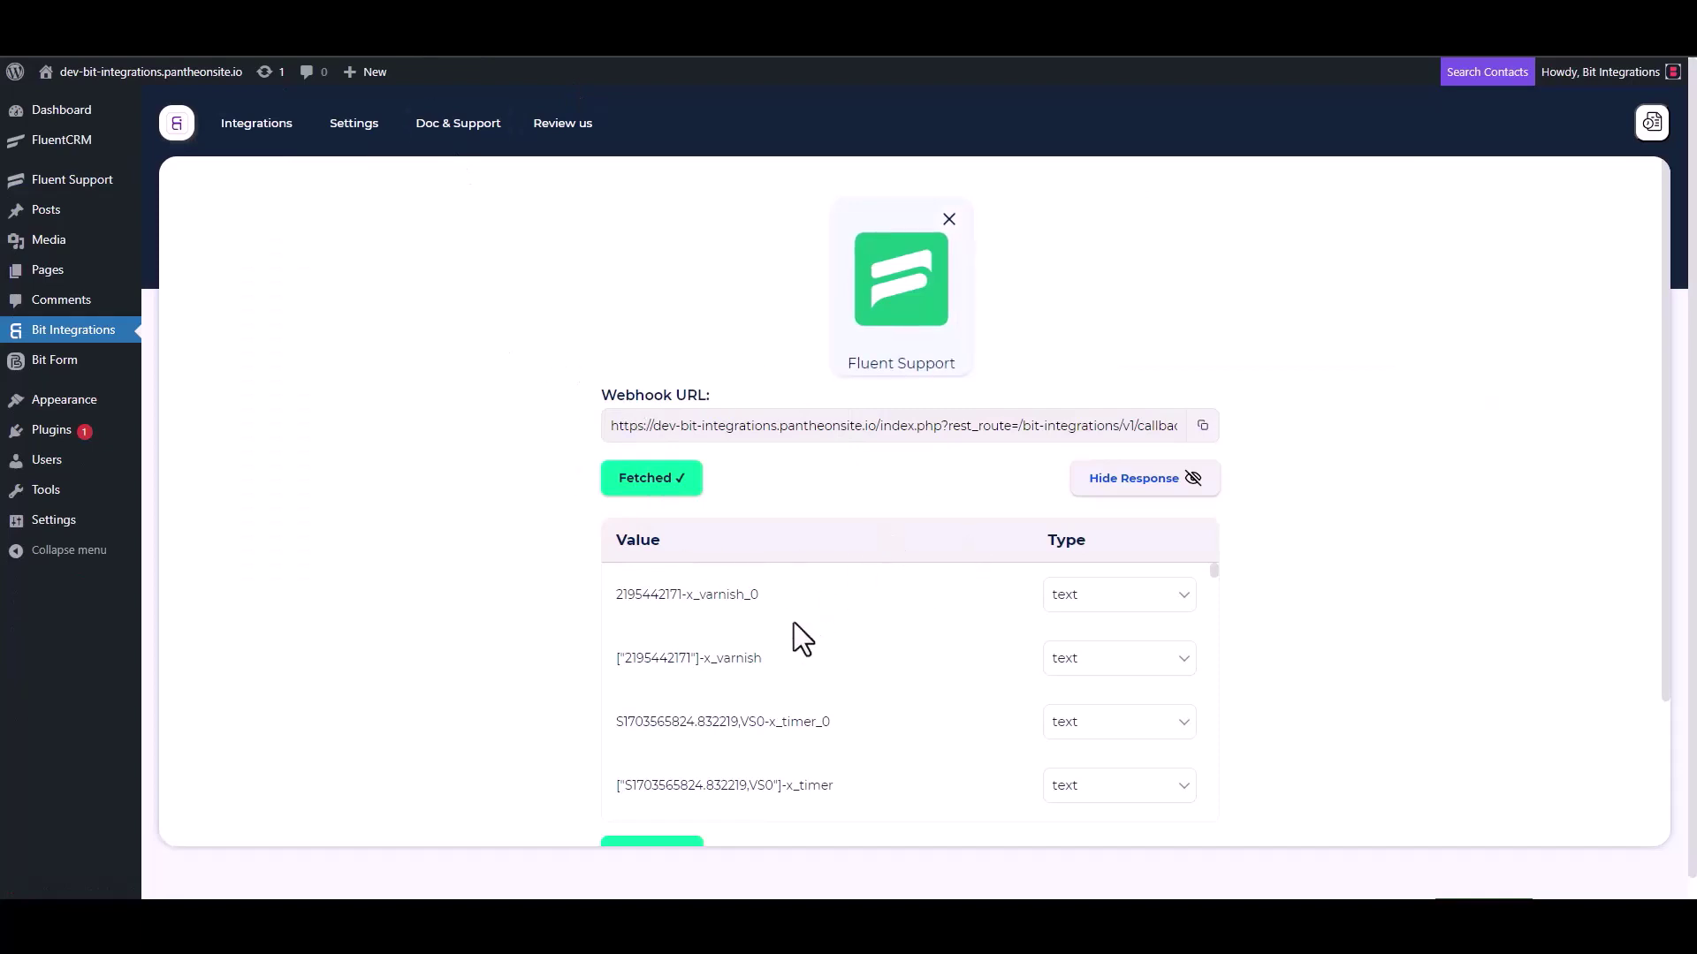
Review the fetched webhook response fields, then go on to setting the action.
scroll(751, 662, "down", 3)
scroll(551, 680, "down", 3)
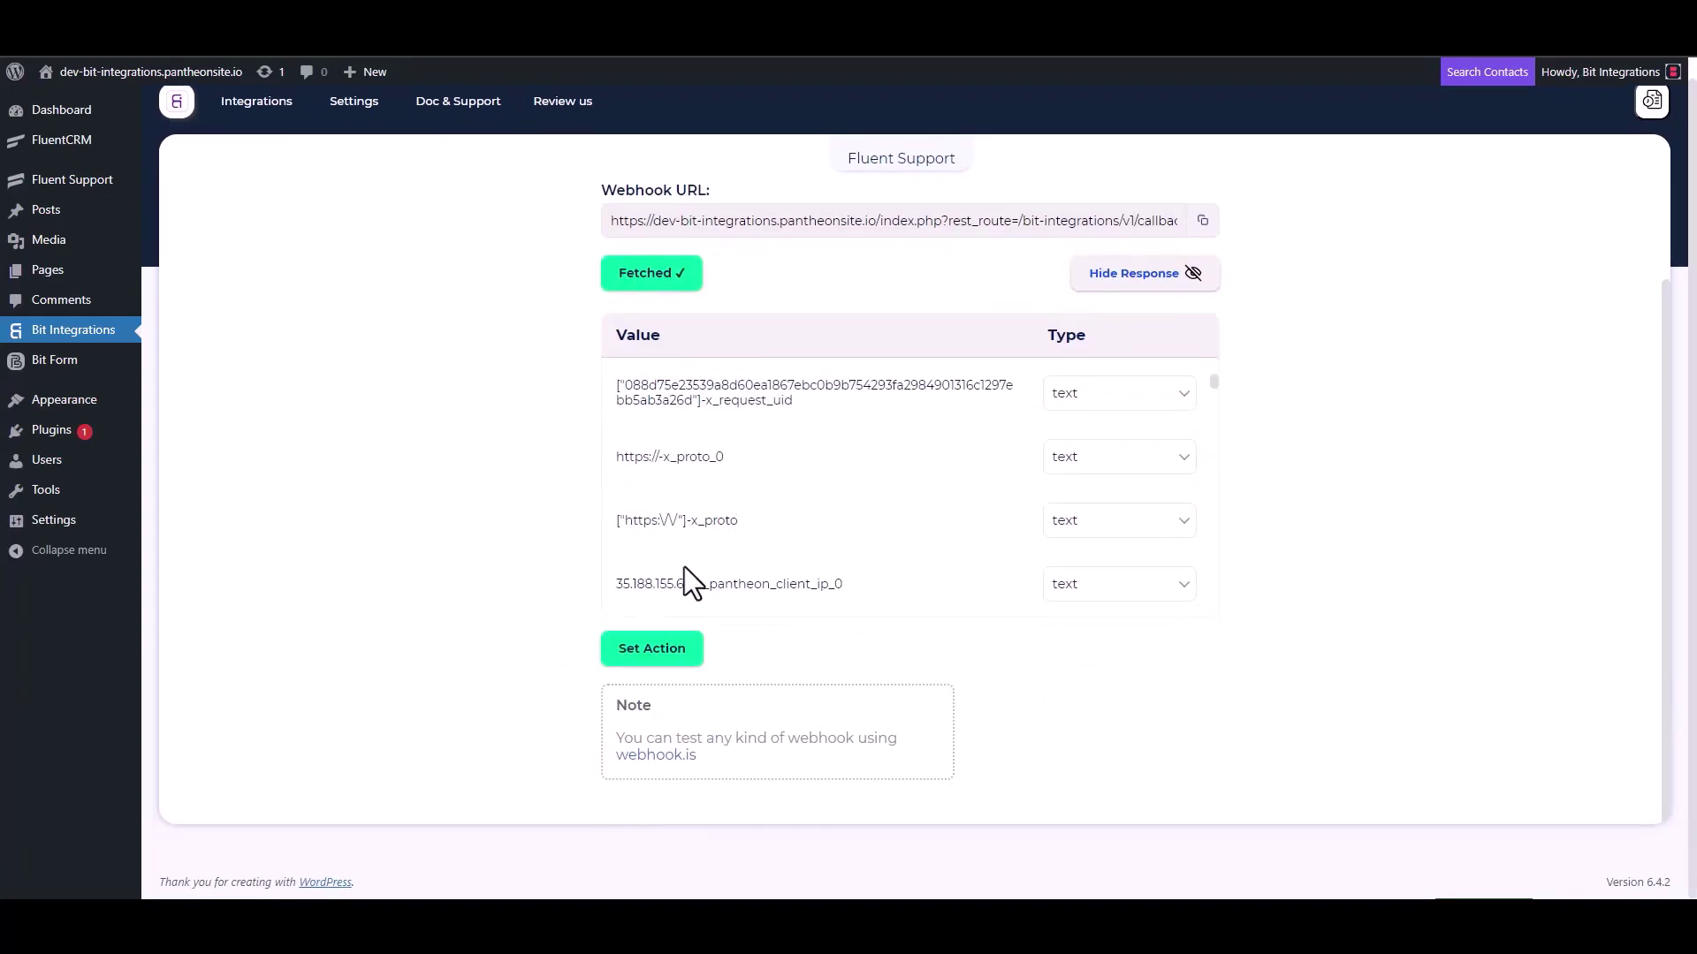
scroll(786, 477, "down", 5)
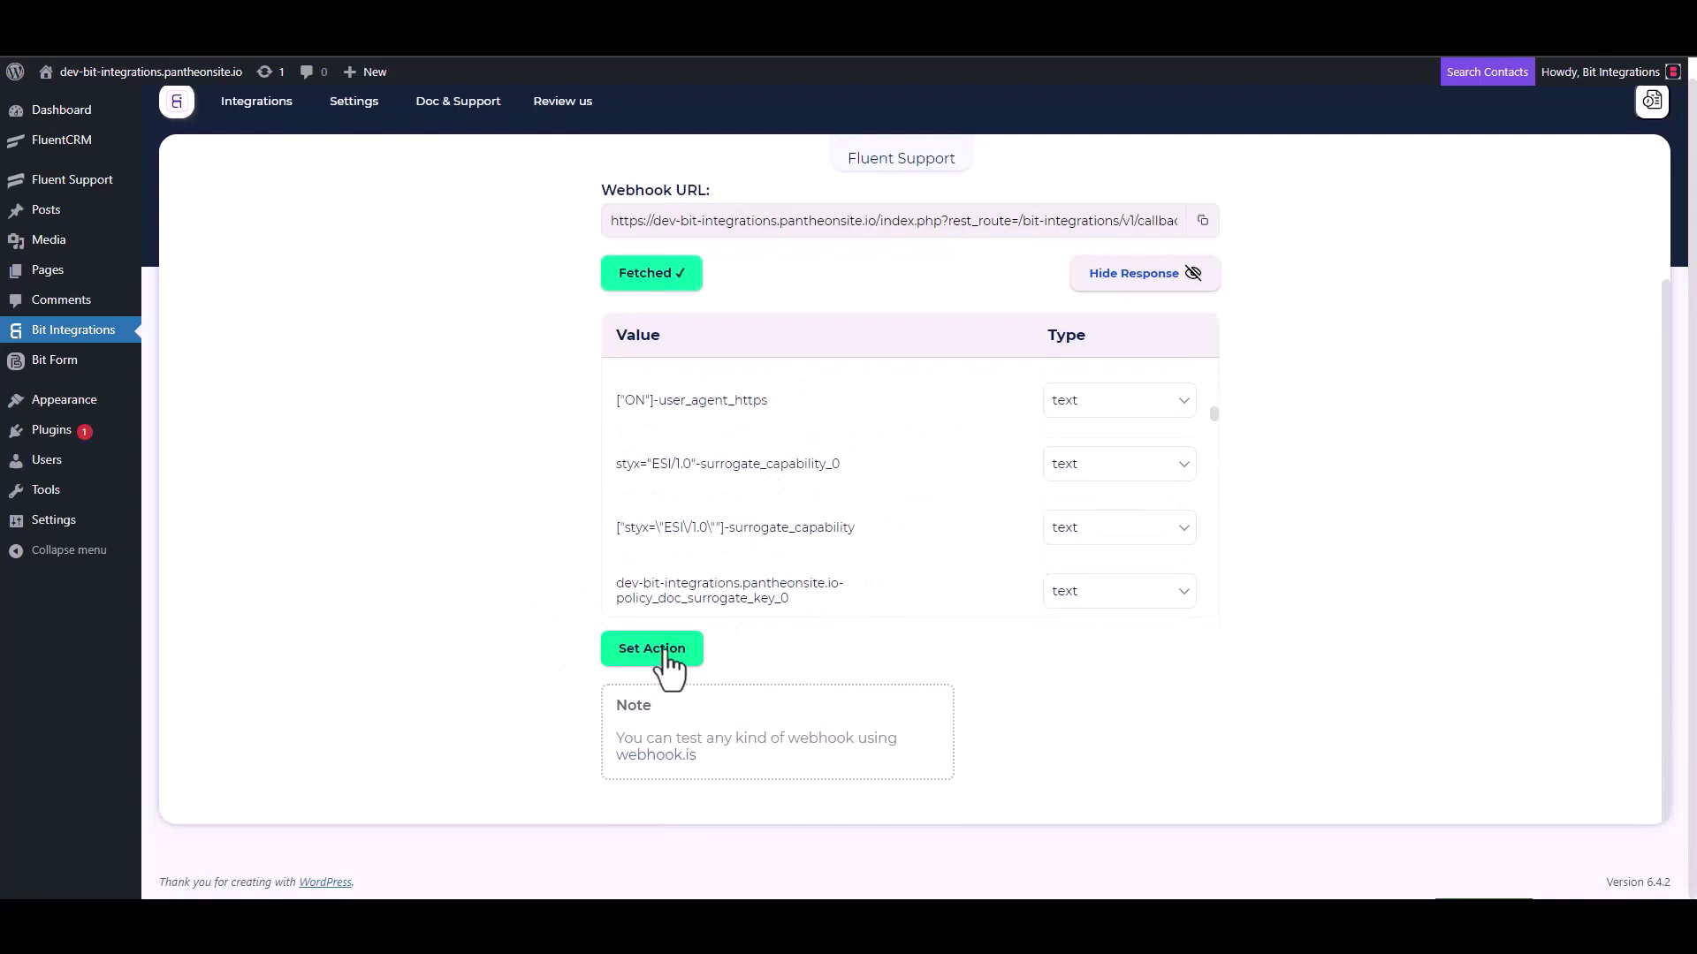
left_click(654, 650)
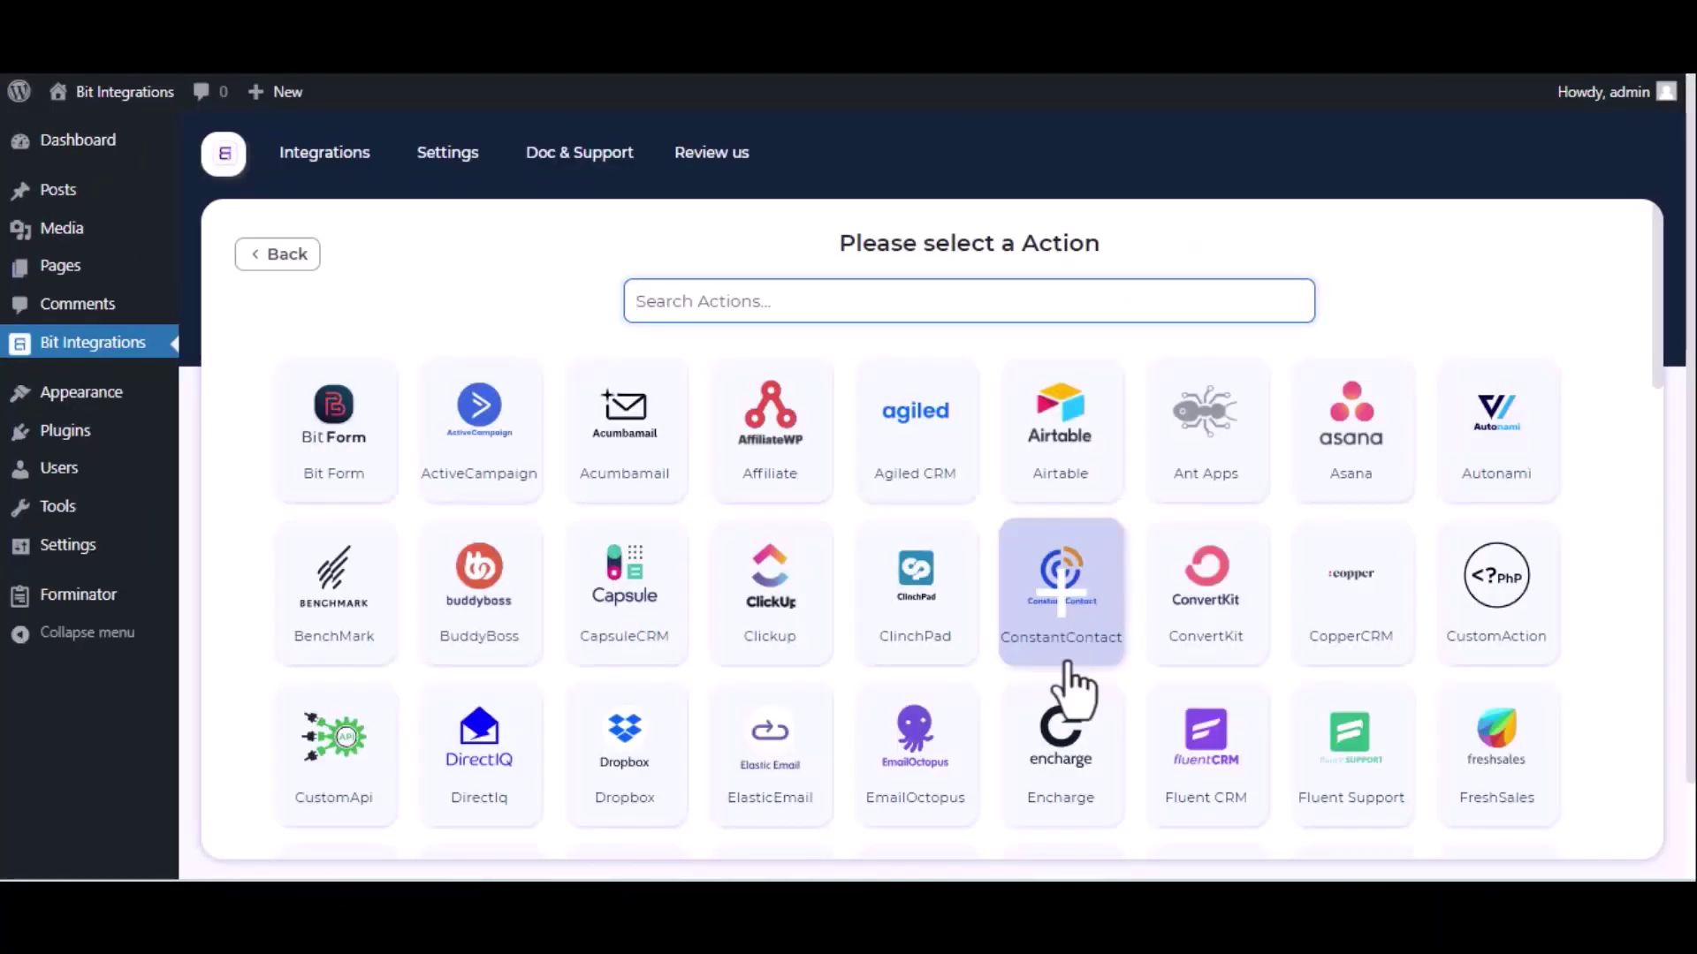
Filter actions with 'sal' and pick Salesmate.
type("sal")
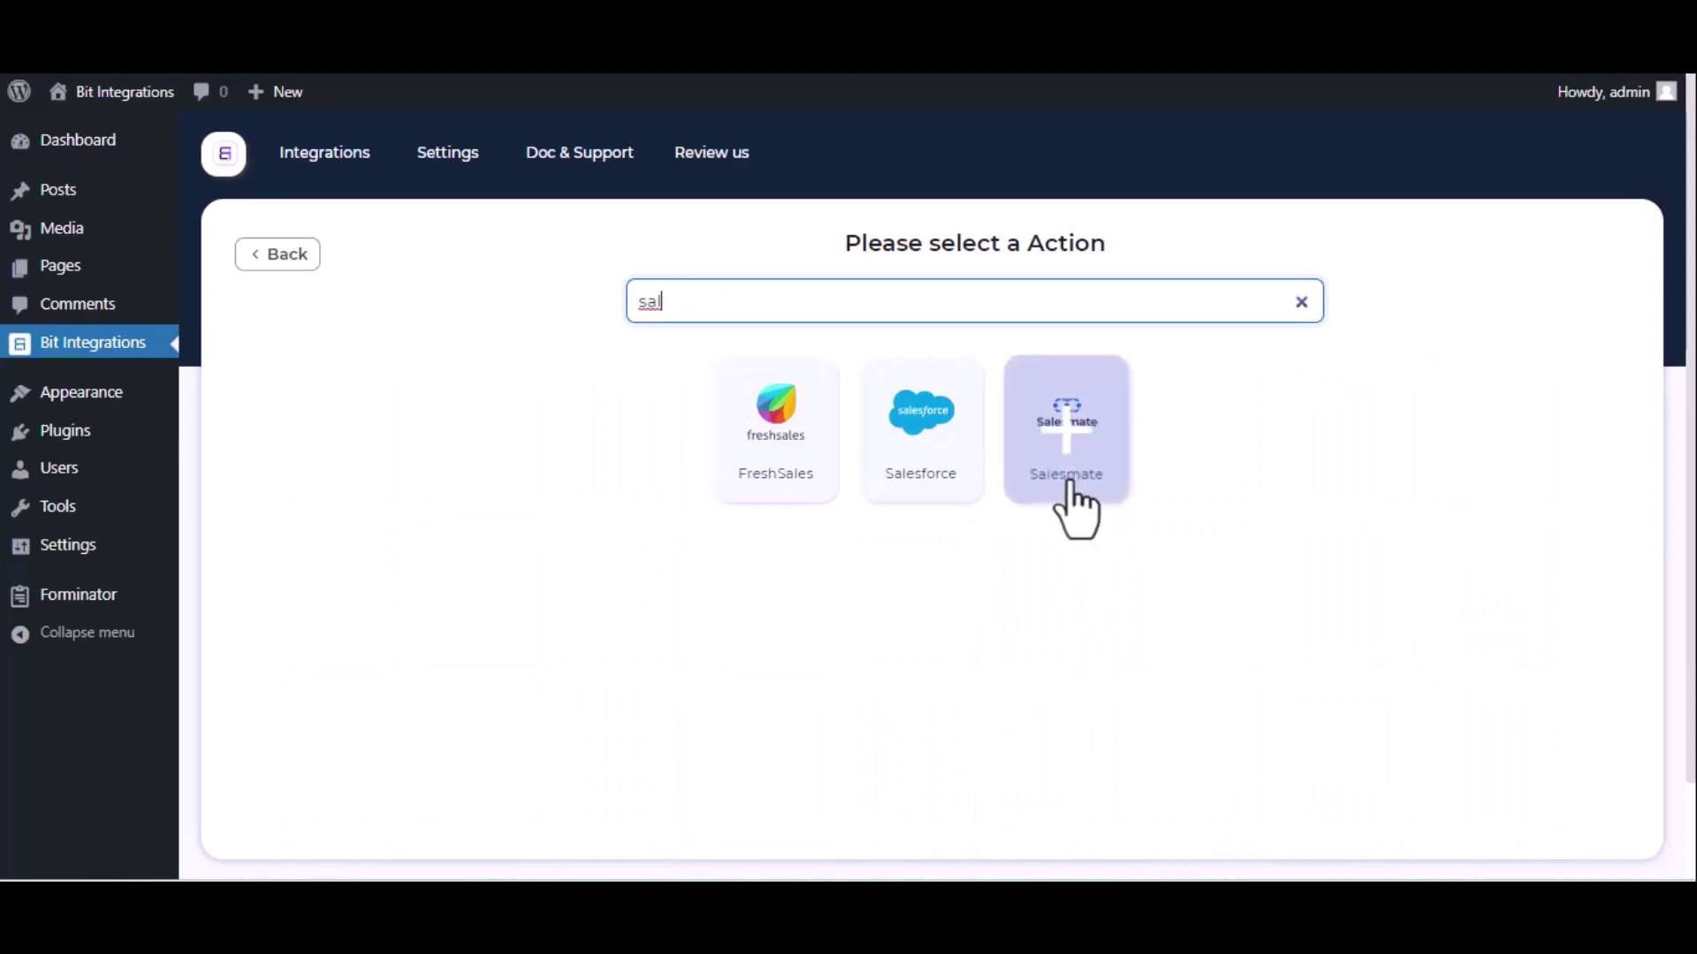
left_click(1067, 481)
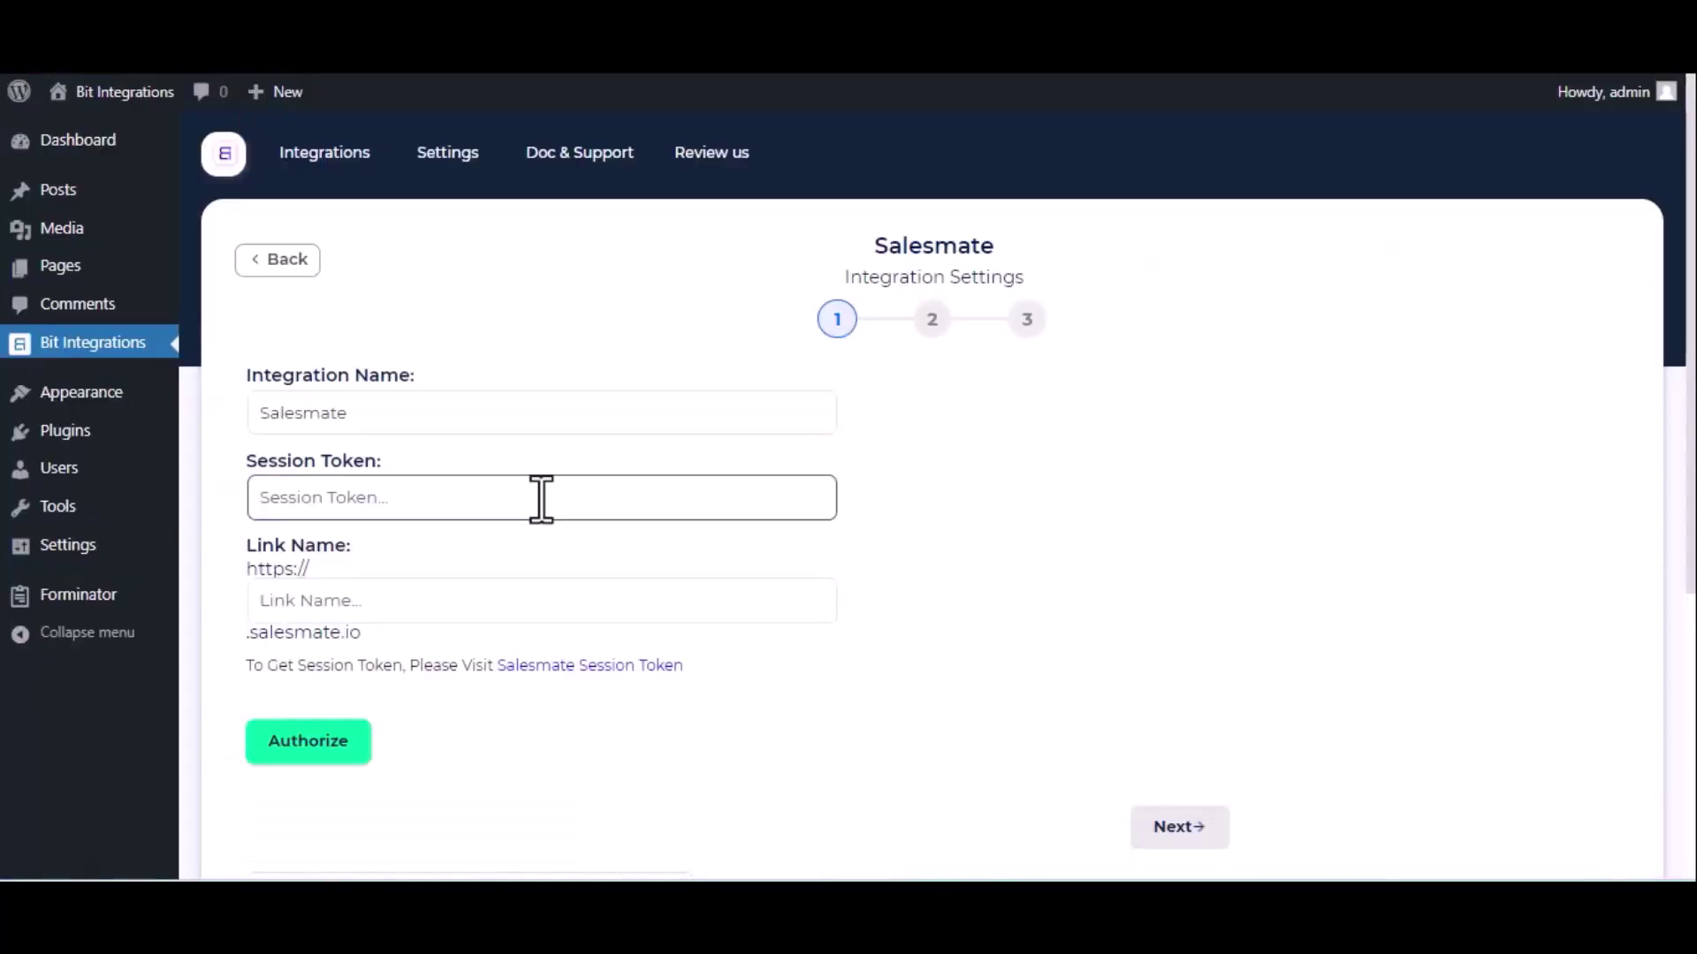
Paste 'bitapps' as the Salesmate Link Name and open the session-token page.
left_click(425, 597)
key("ctrl+v")
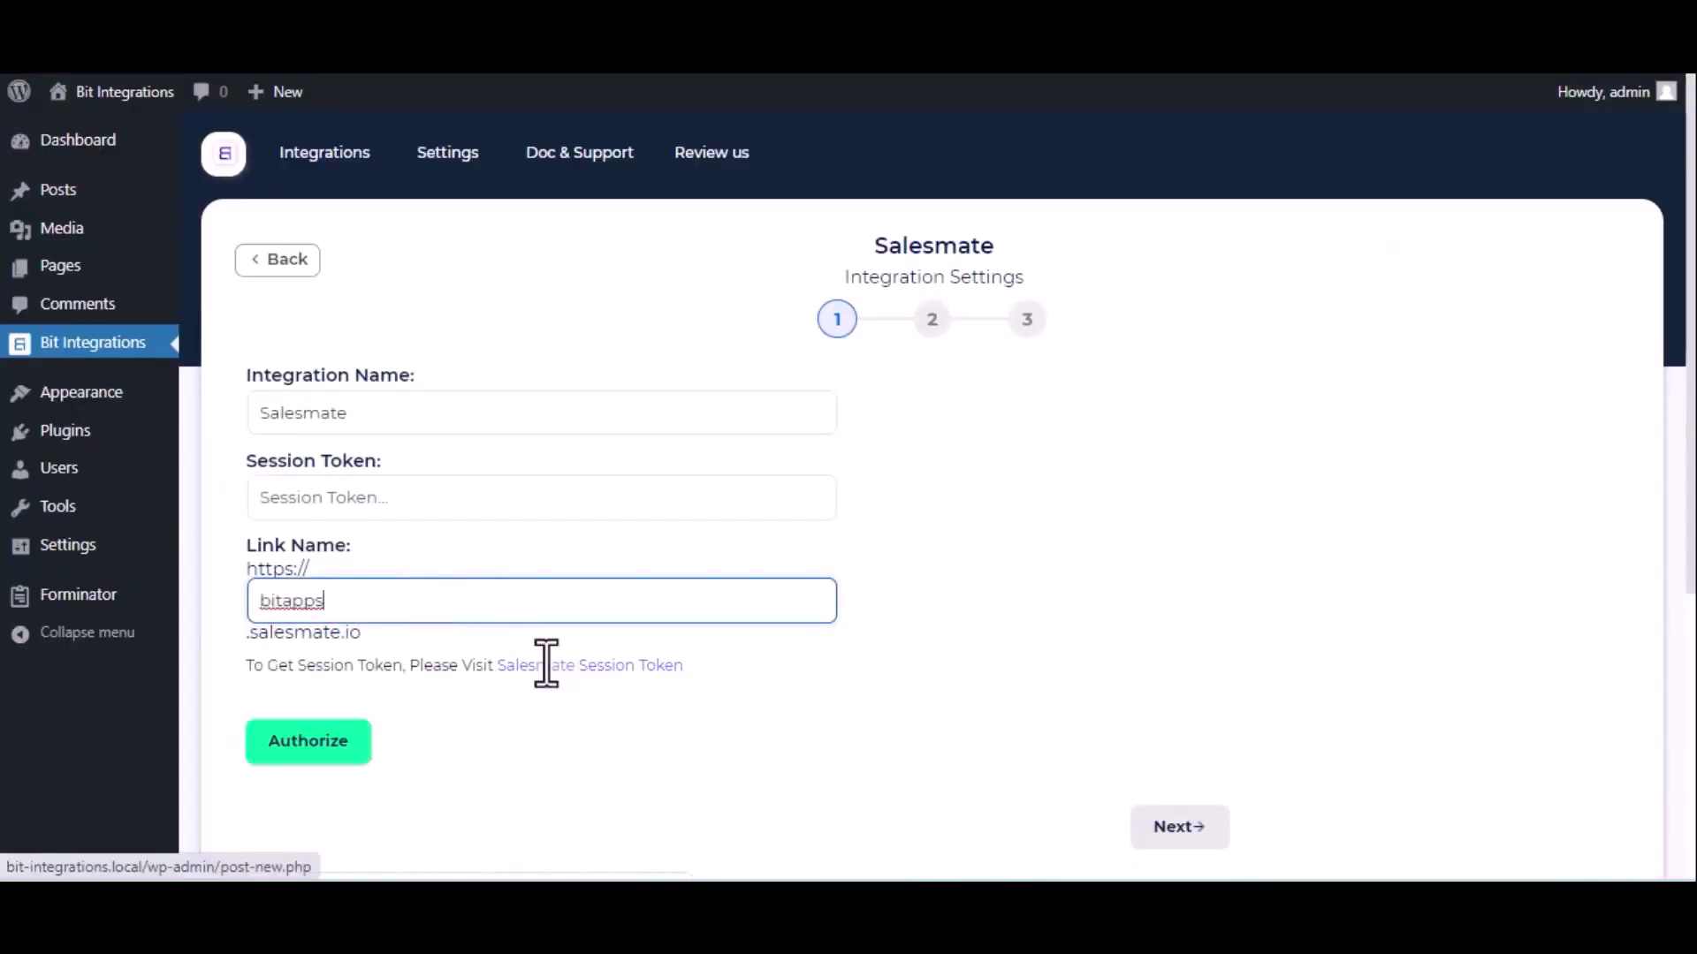
left_click(563, 667)
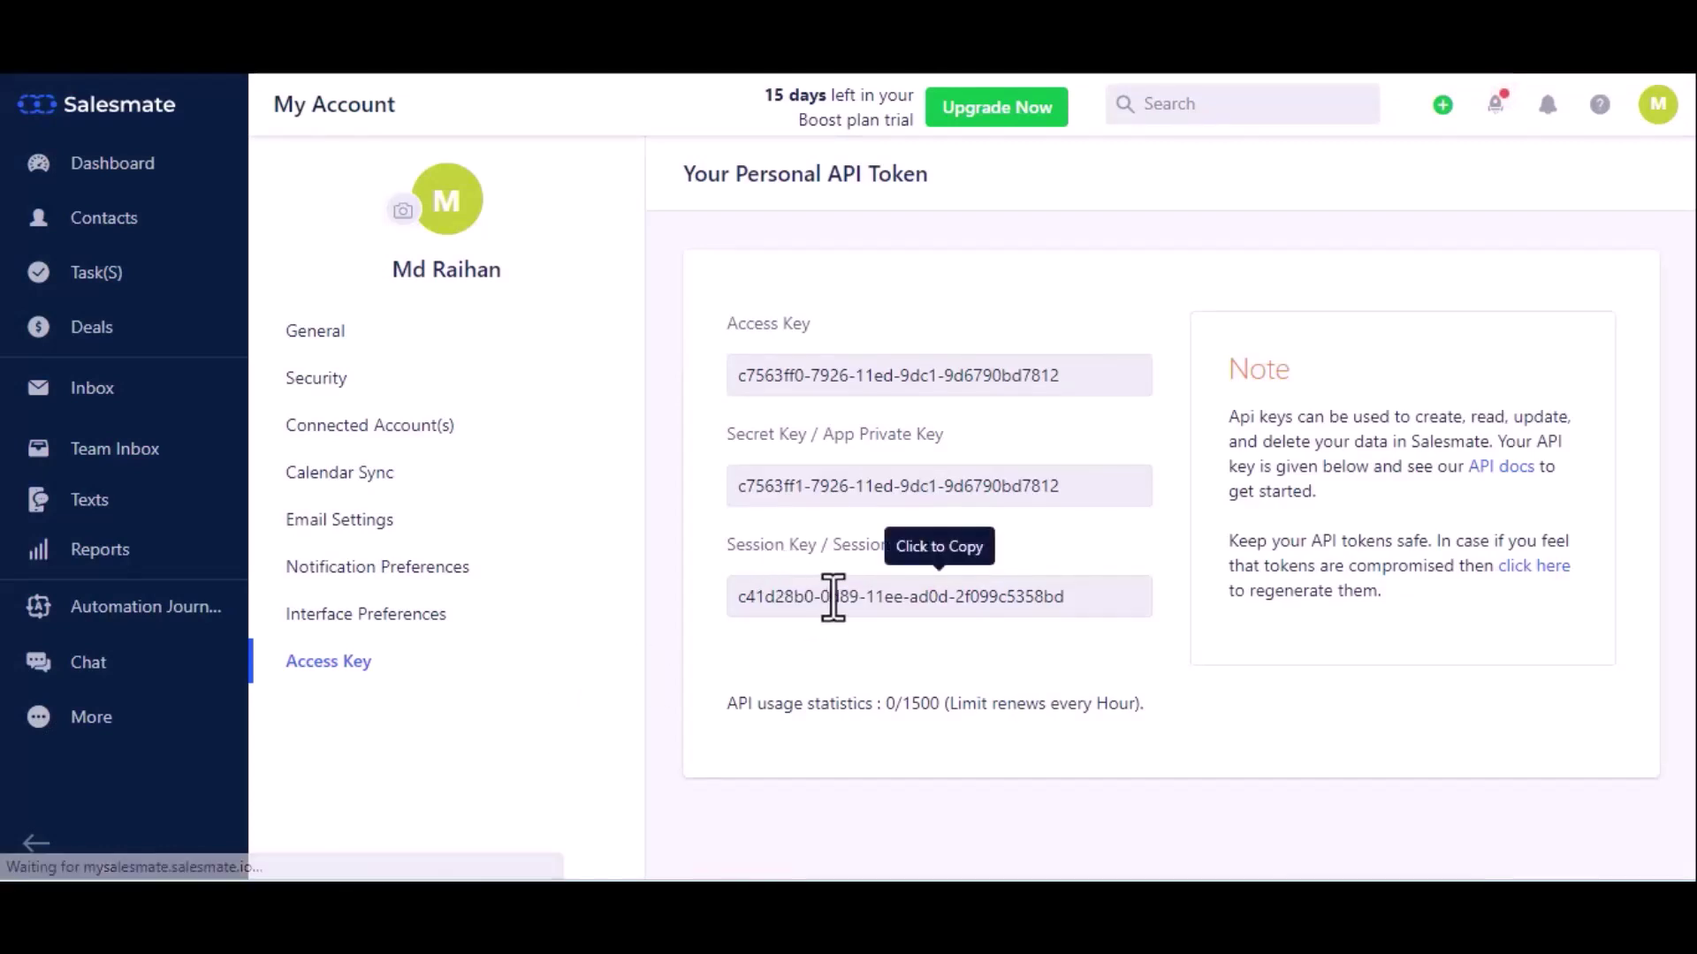
Copy the session key from Salesmate's Access Key page.
left_click(830, 599)
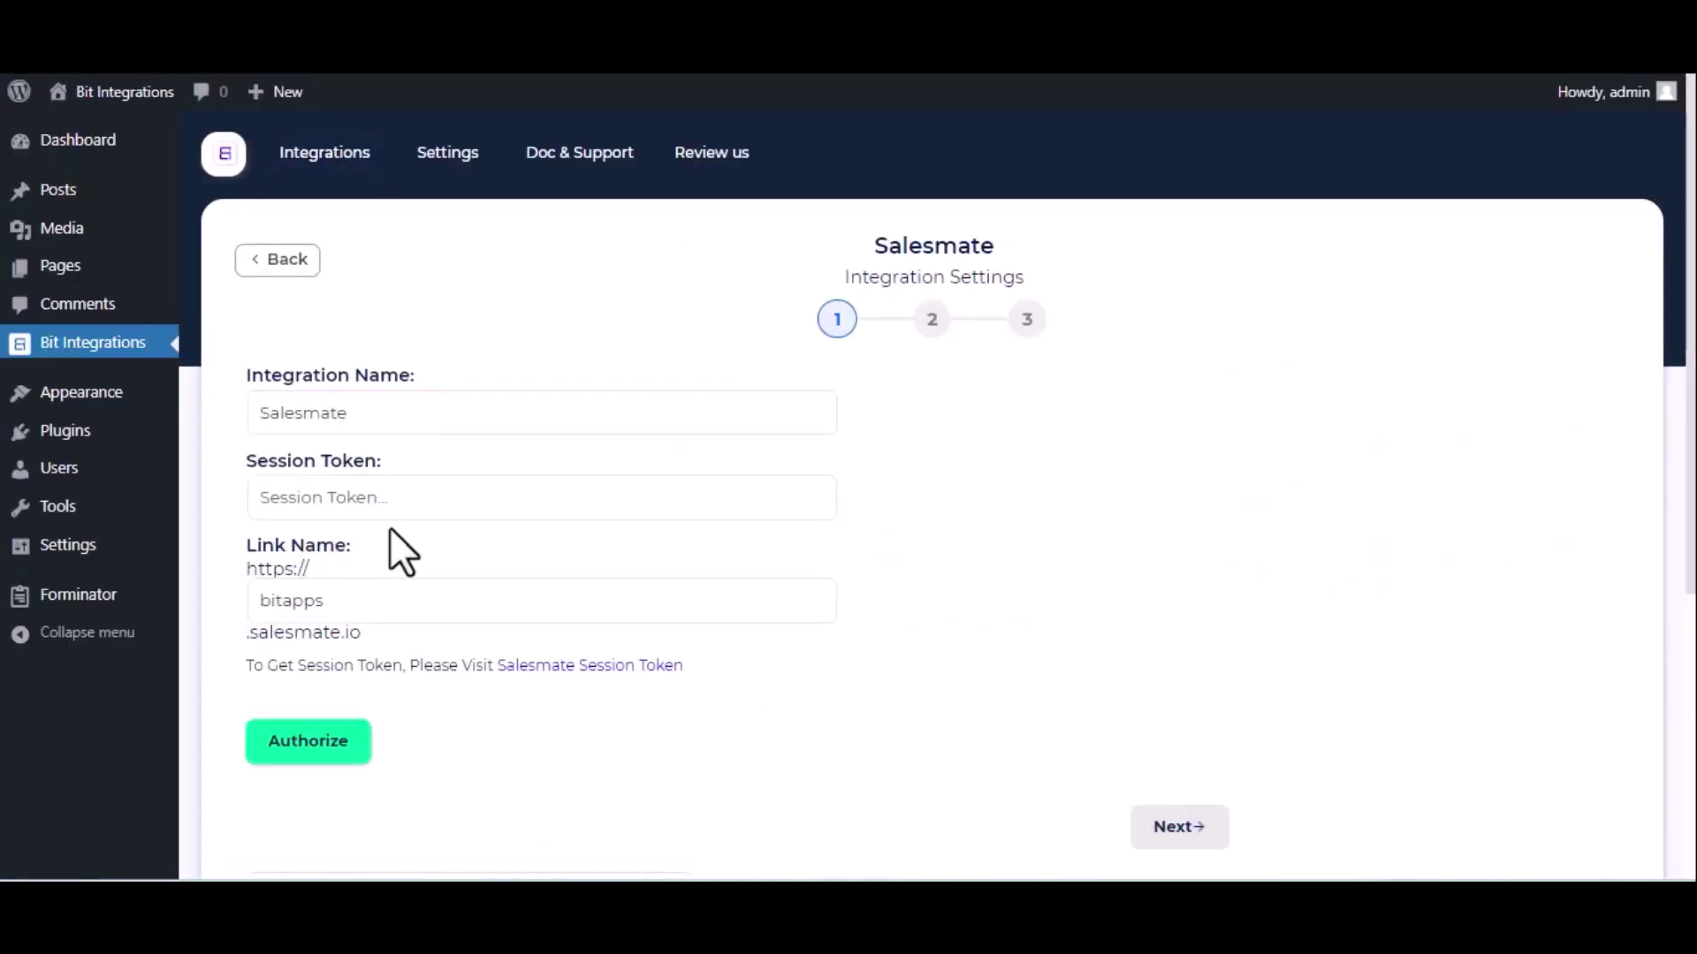
Paste the session token, authorize Salesmate and continue to the action-selection step.
left_click(402, 501)
key("ctrl+v")
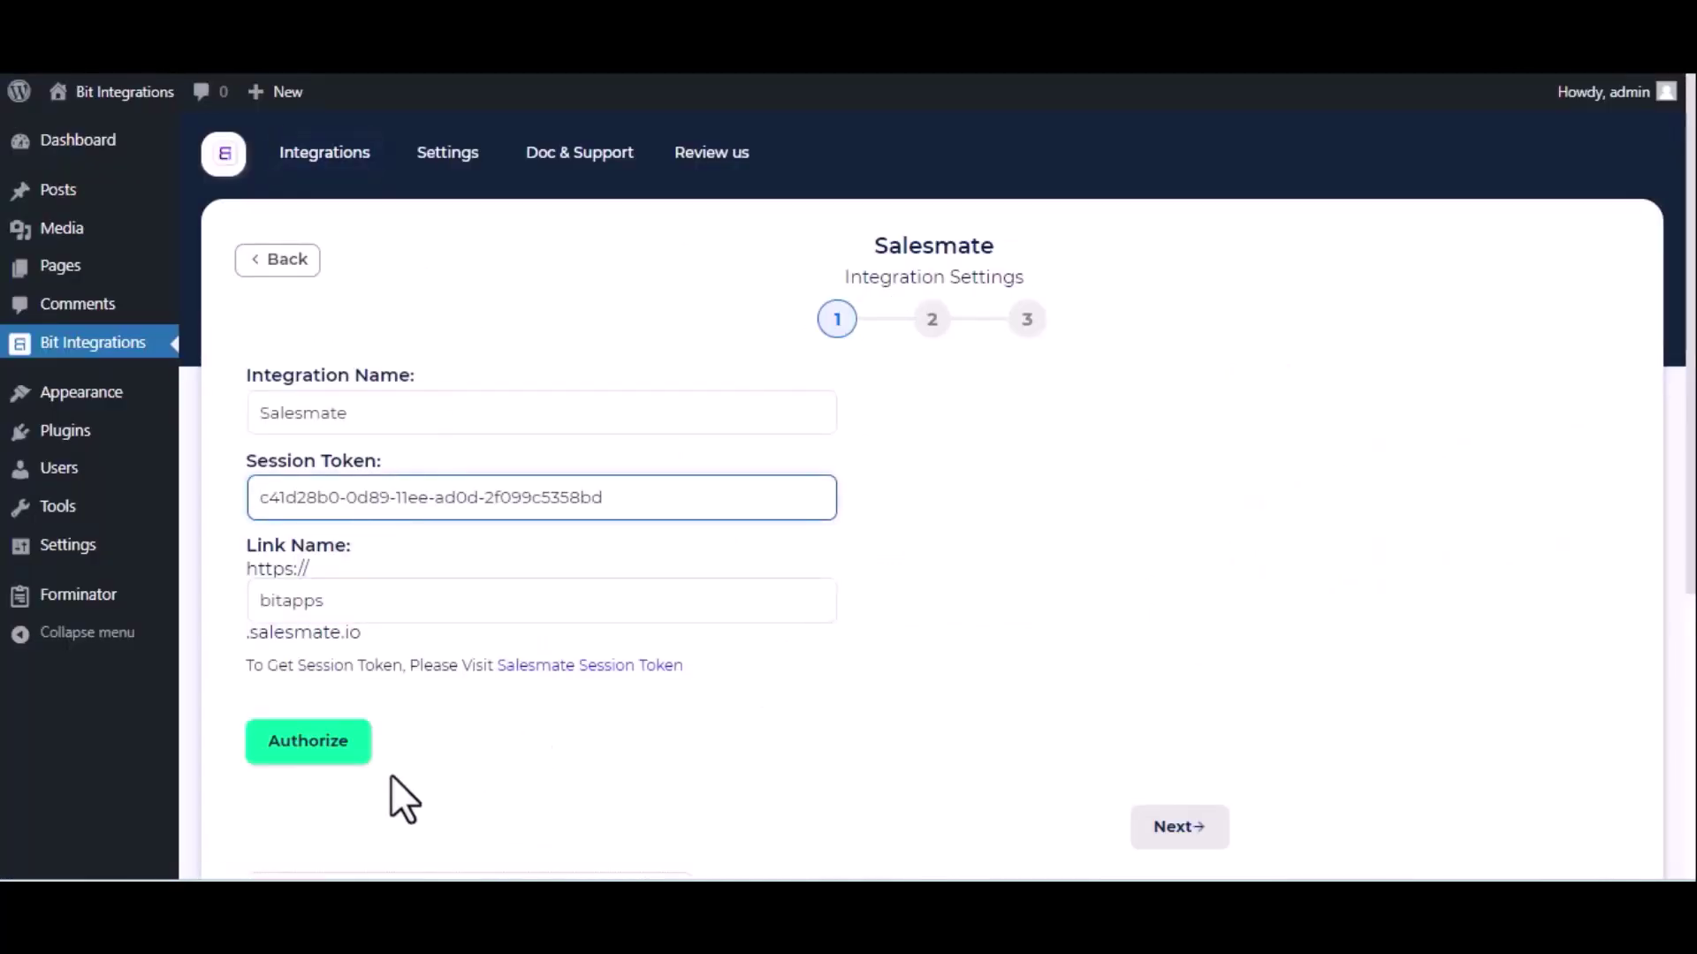
left_click(338, 756)
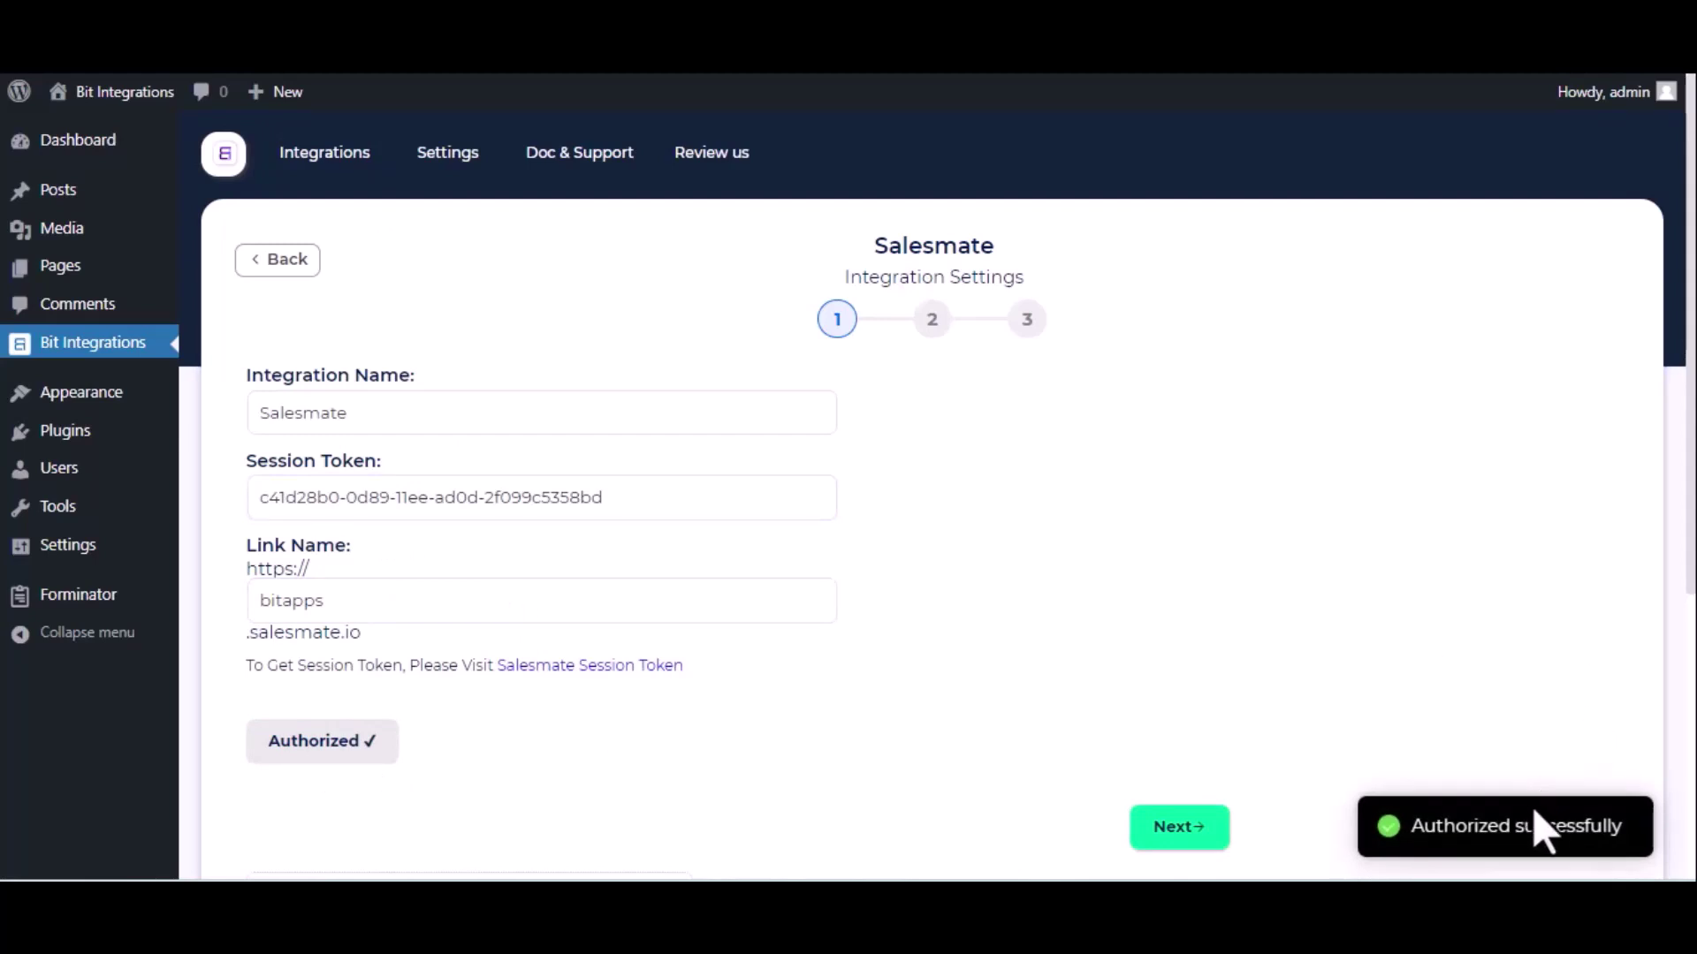
left_click(1175, 829)
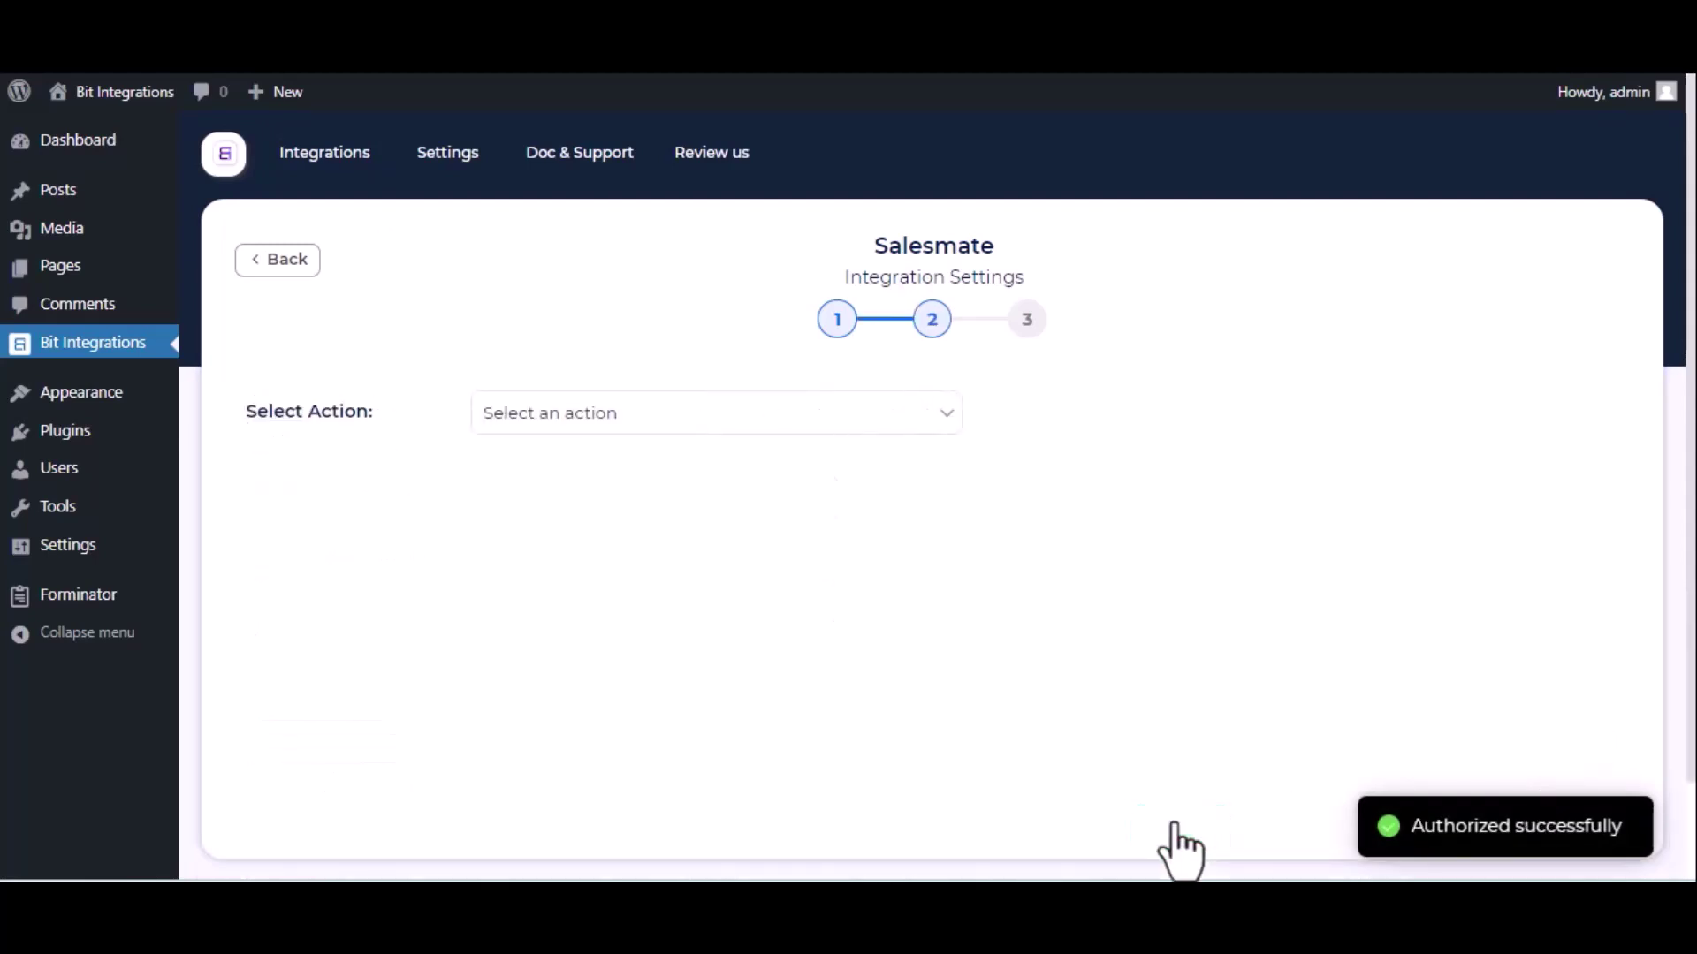
left_click(583, 415)
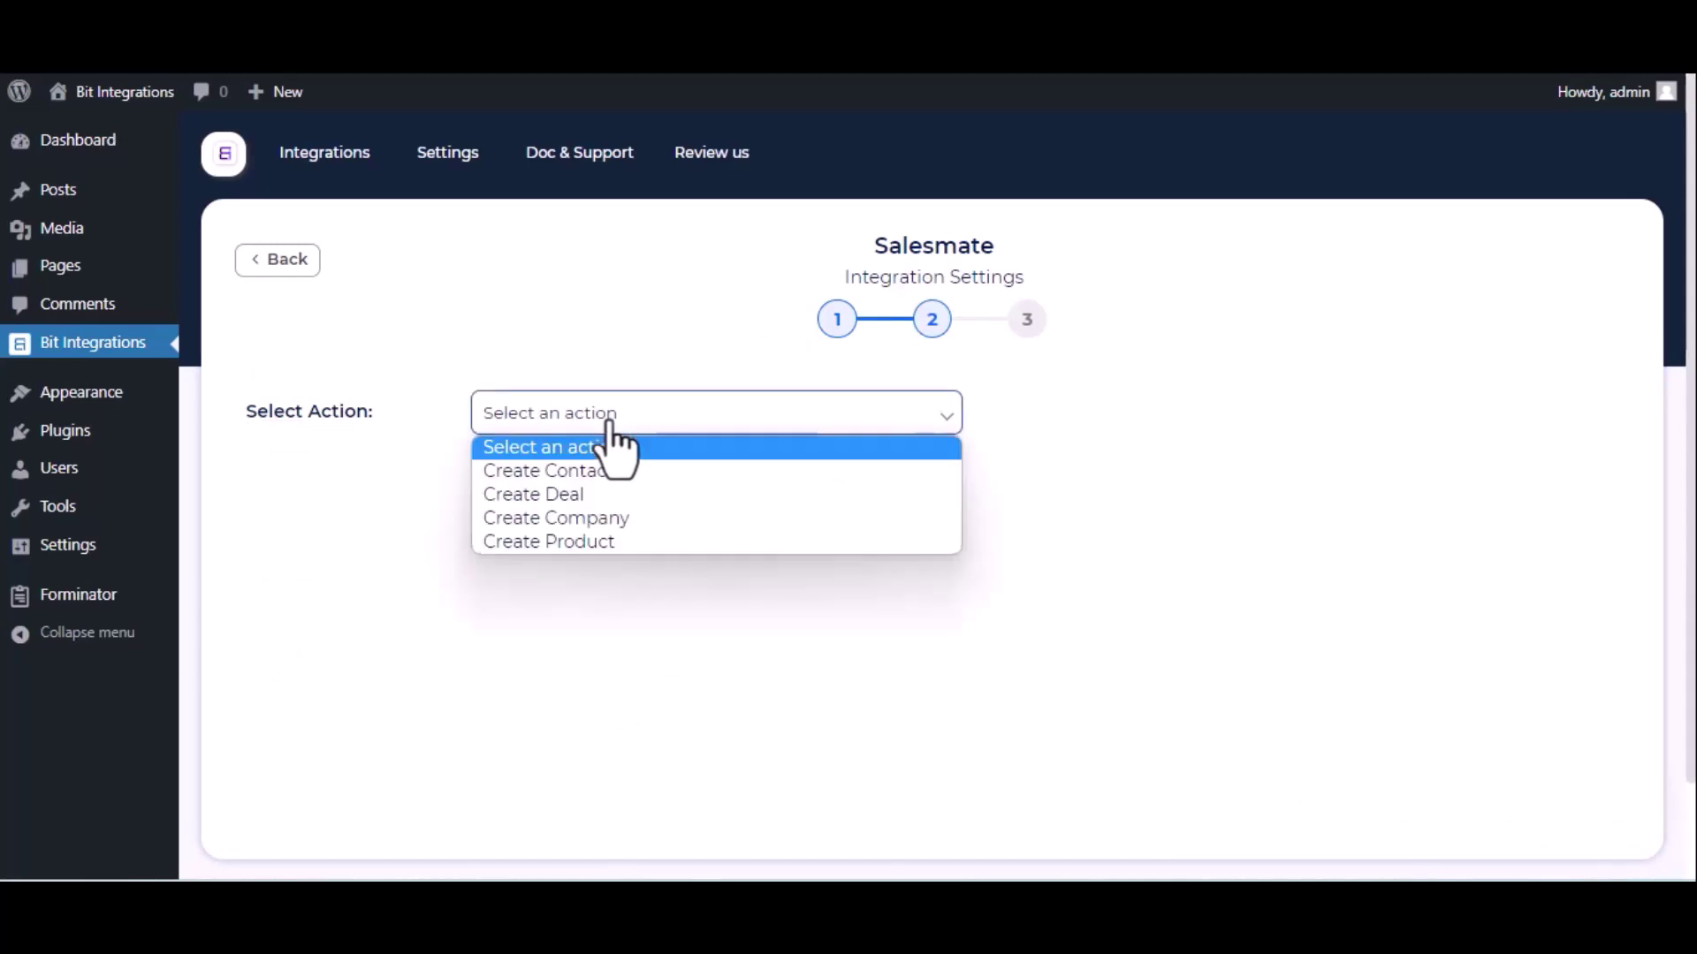
Choose the Create Contact action, pick a contact owner and map the Name-1 field.
left_click(599, 476)
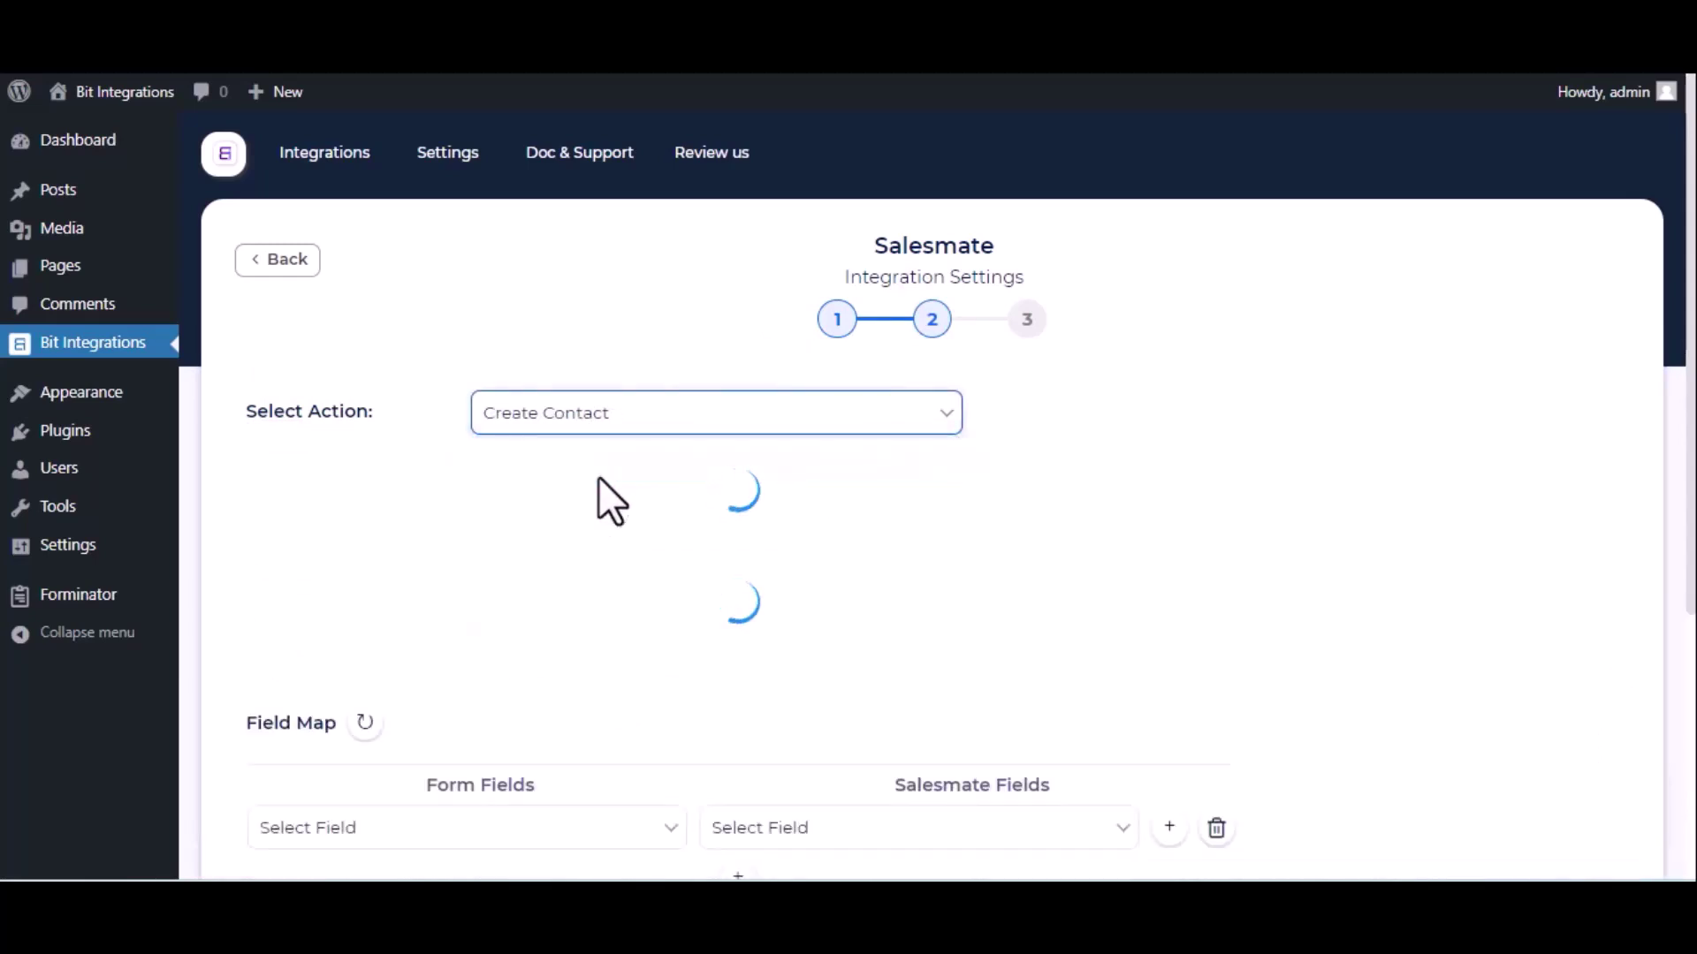
left_click(598, 477)
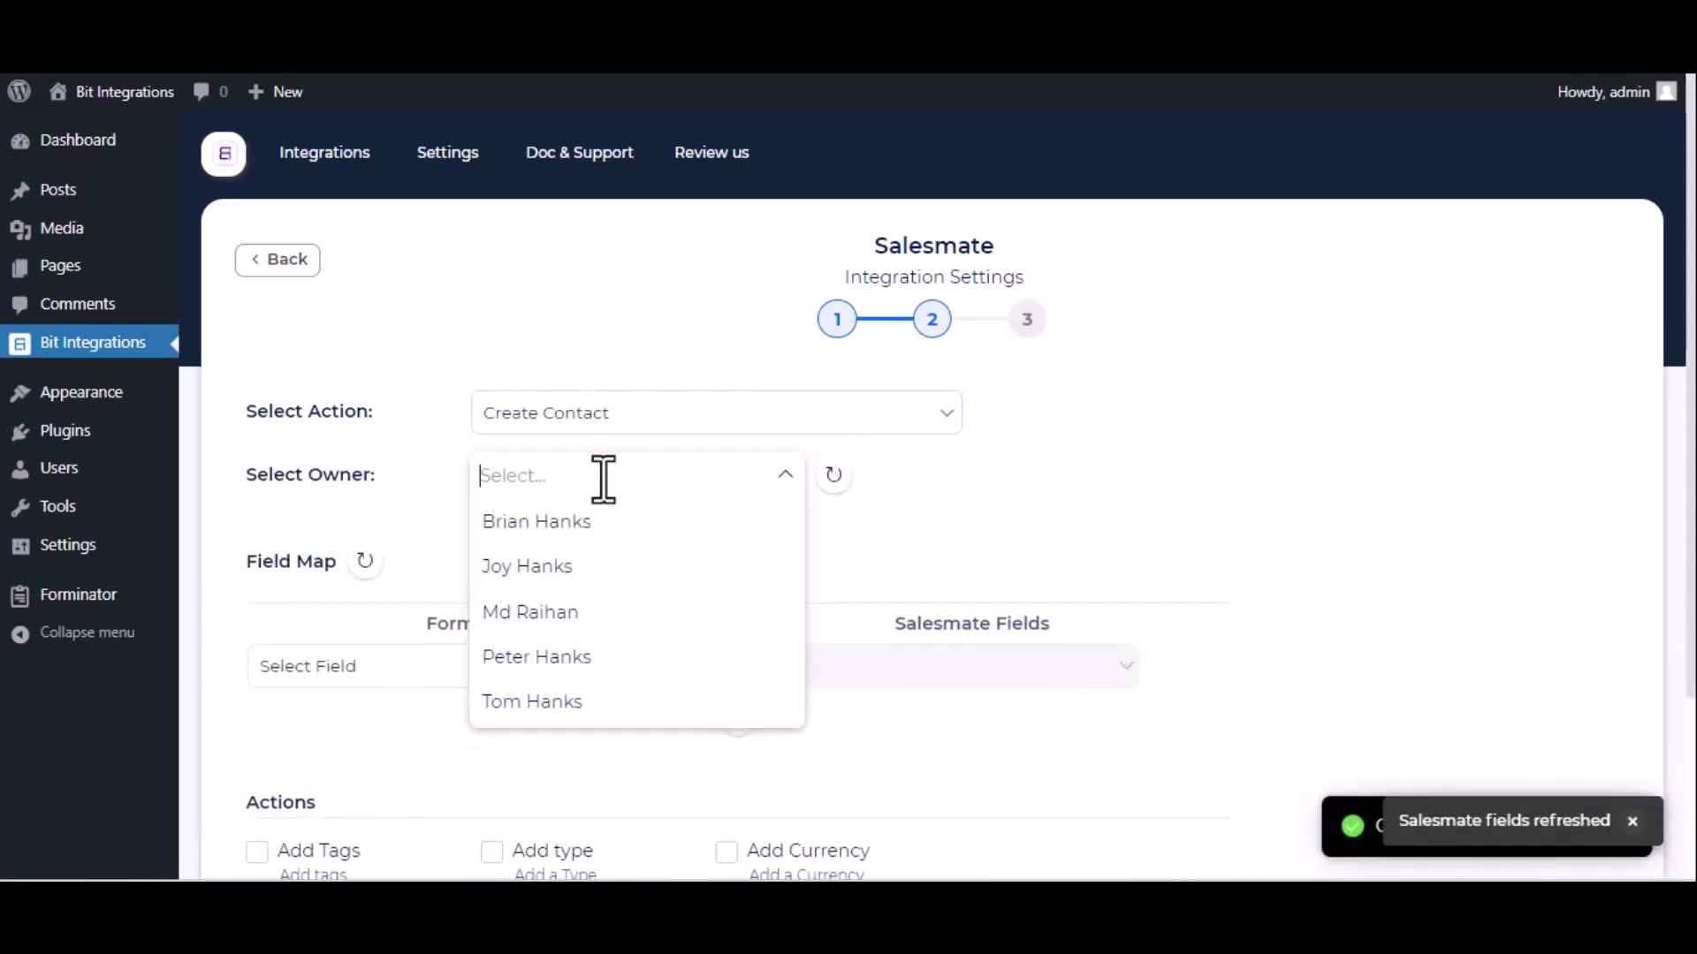
left_click(562, 614)
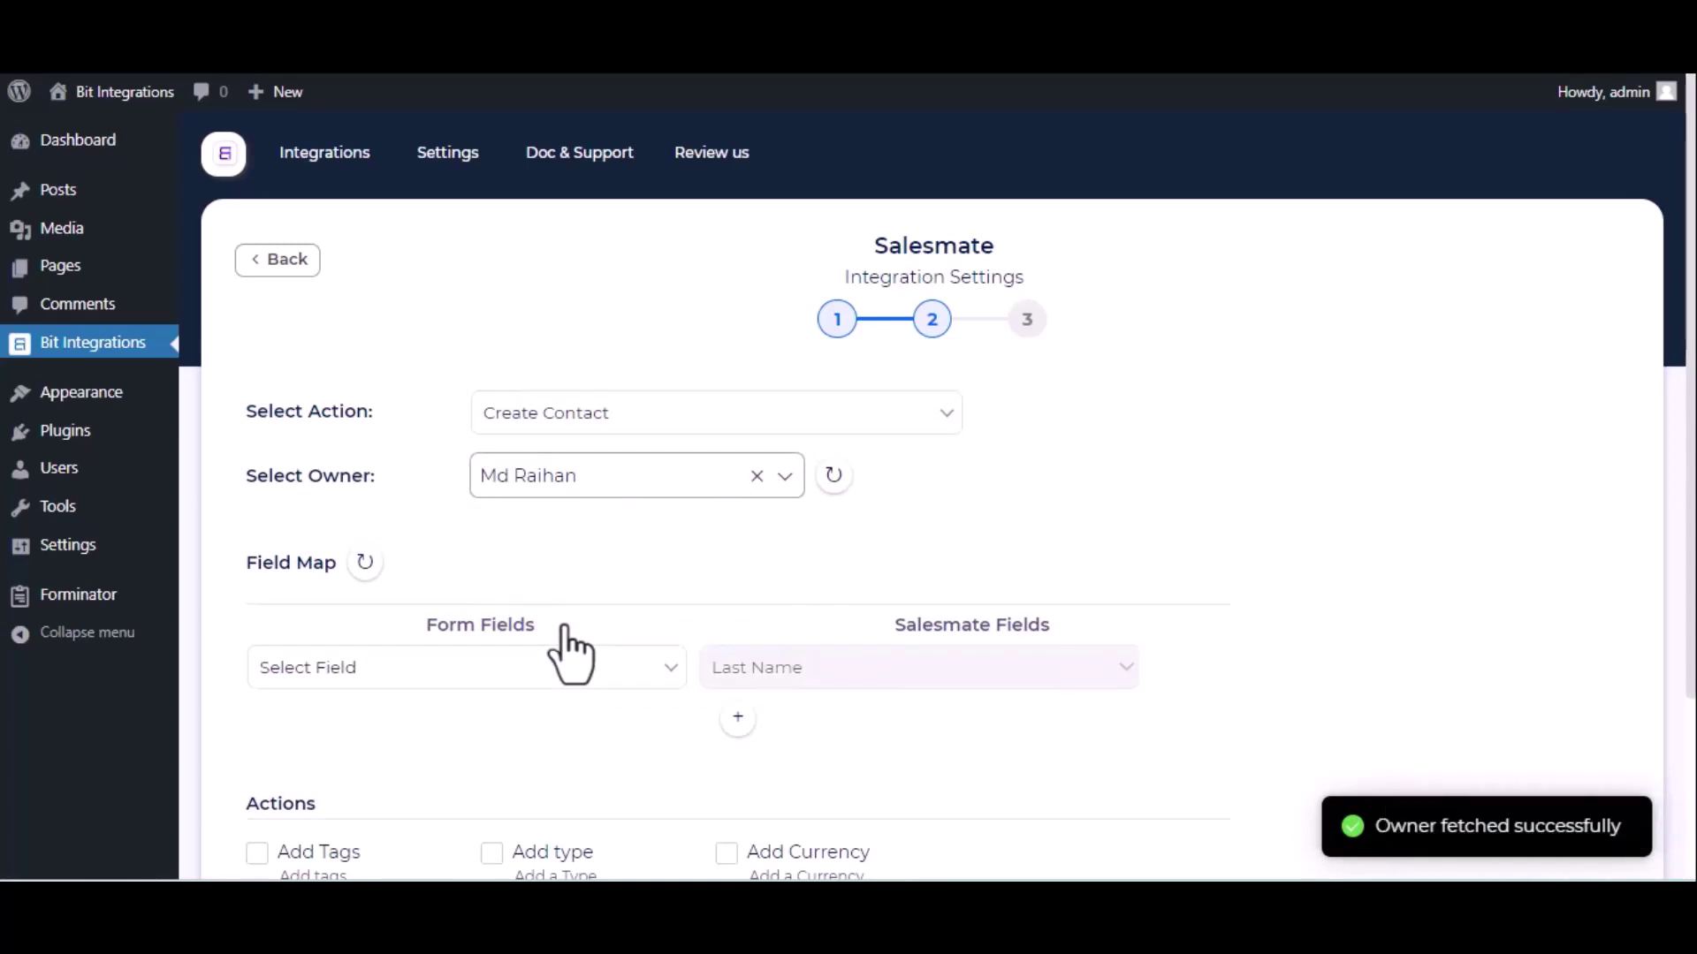
left_click(501, 691)
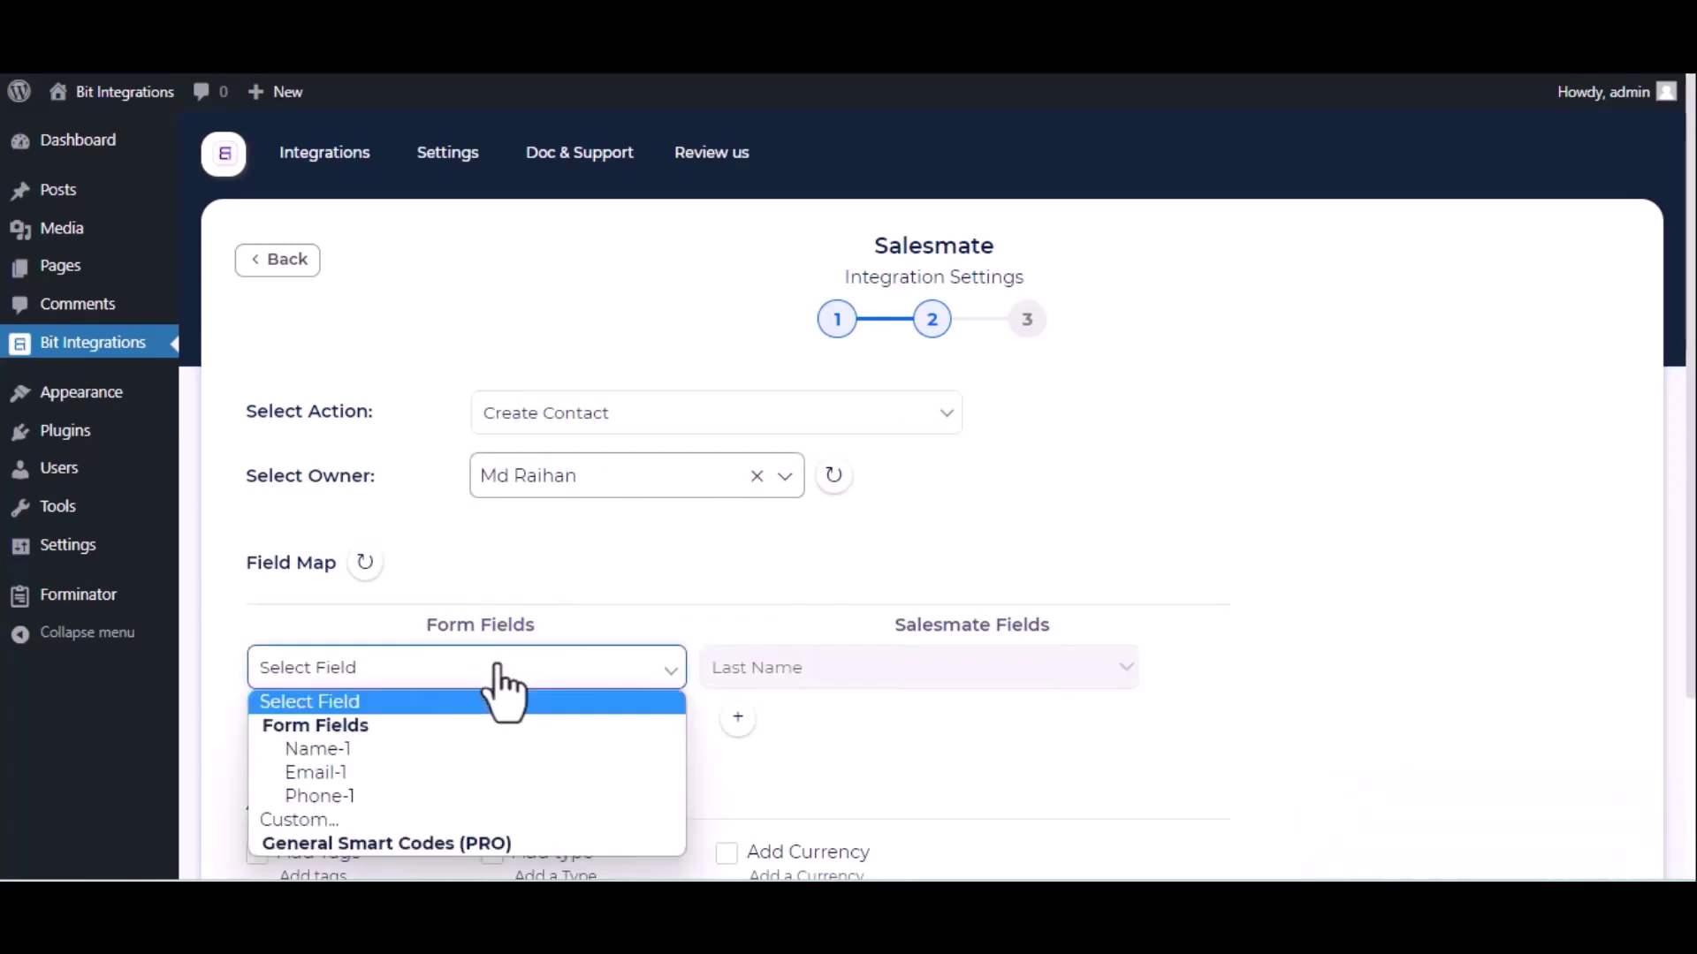
left_click(404, 756)
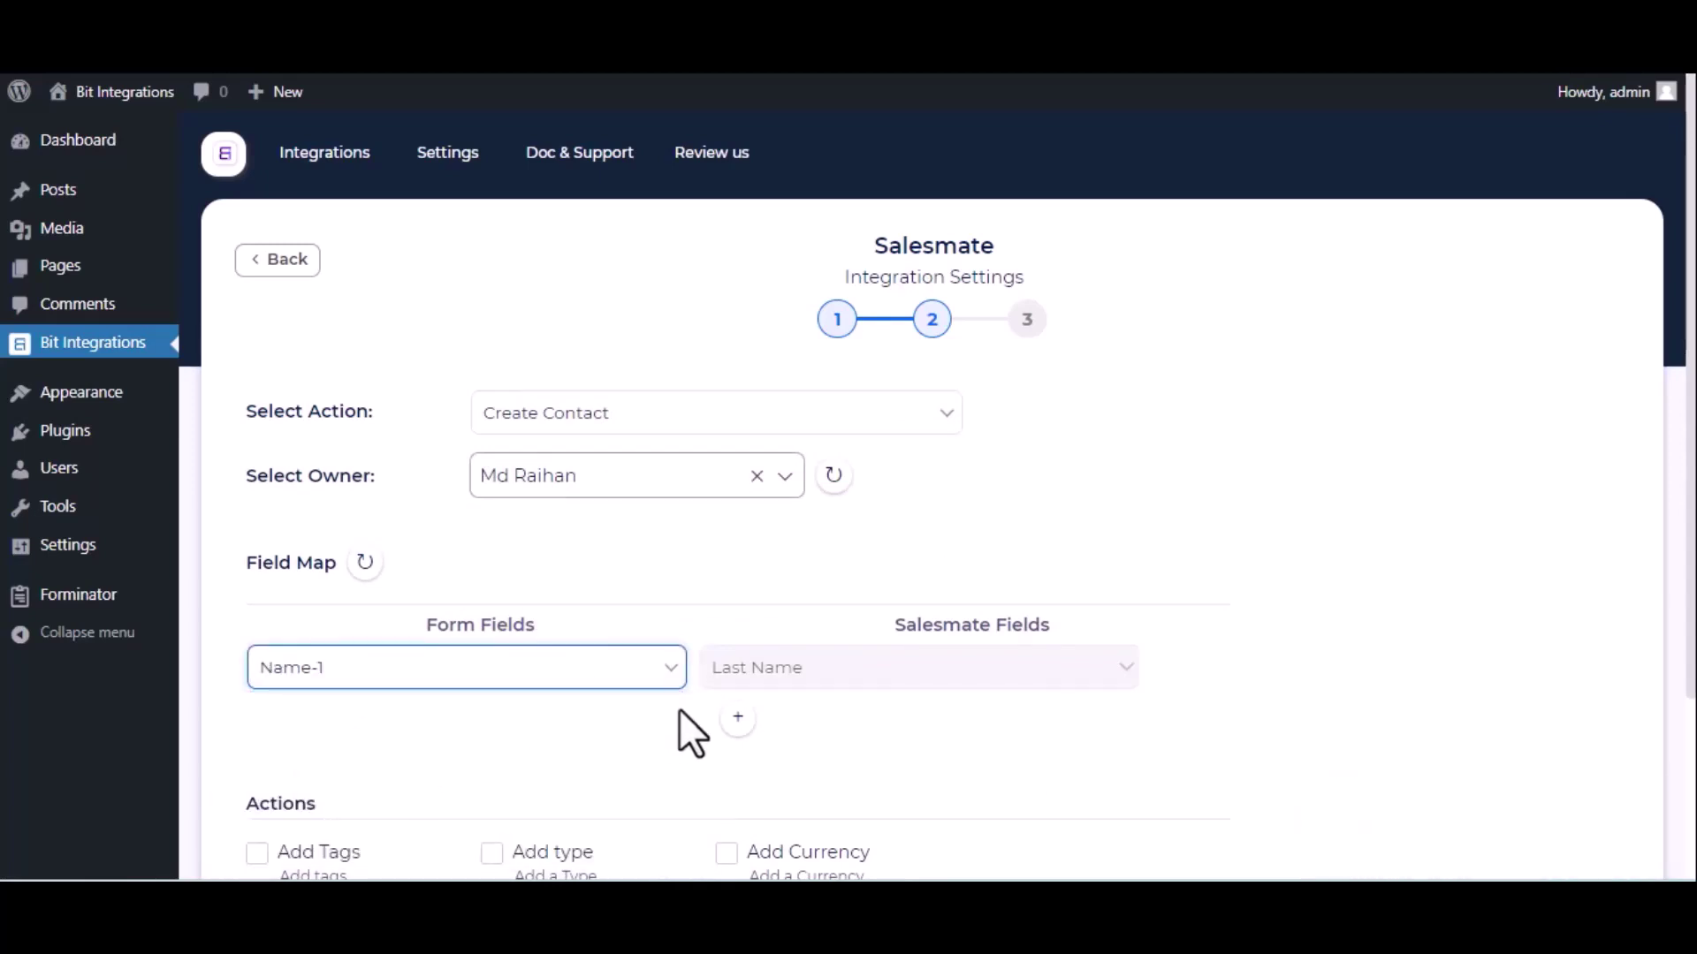
Add mapping rows linking Email-1 to Salesmate Email and Phone-1 to Phone.
left_click(737, 717)
left_click(589, 723)
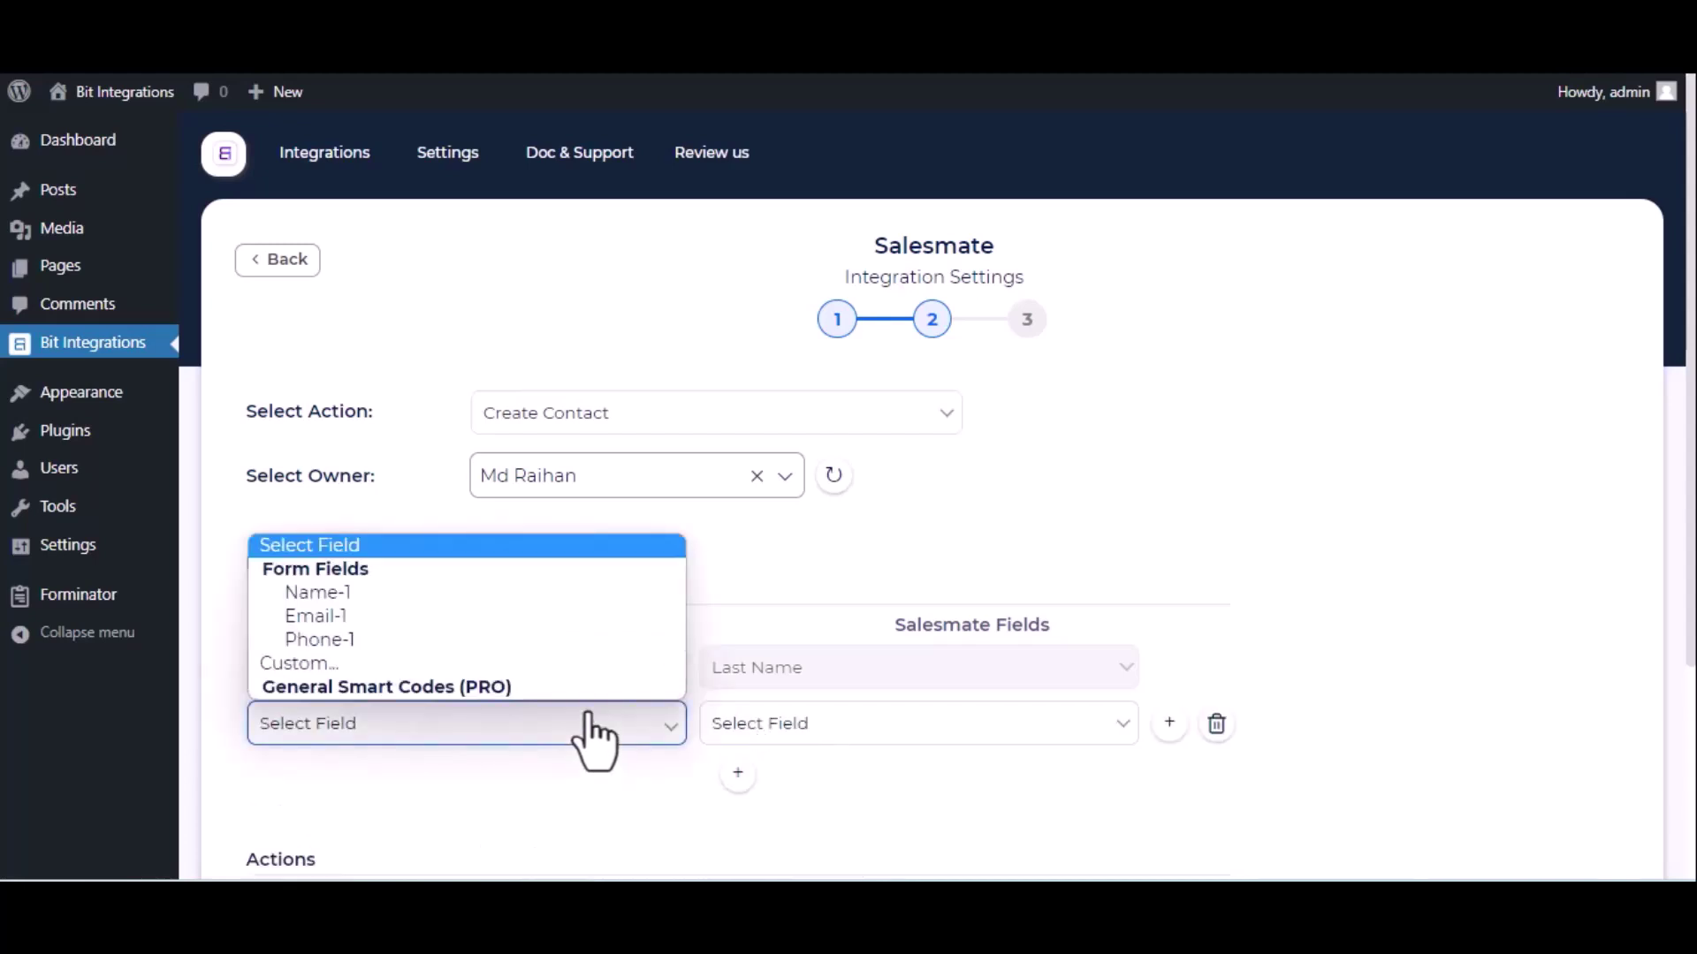
left_click(502, 615)
left_click(850, 730)
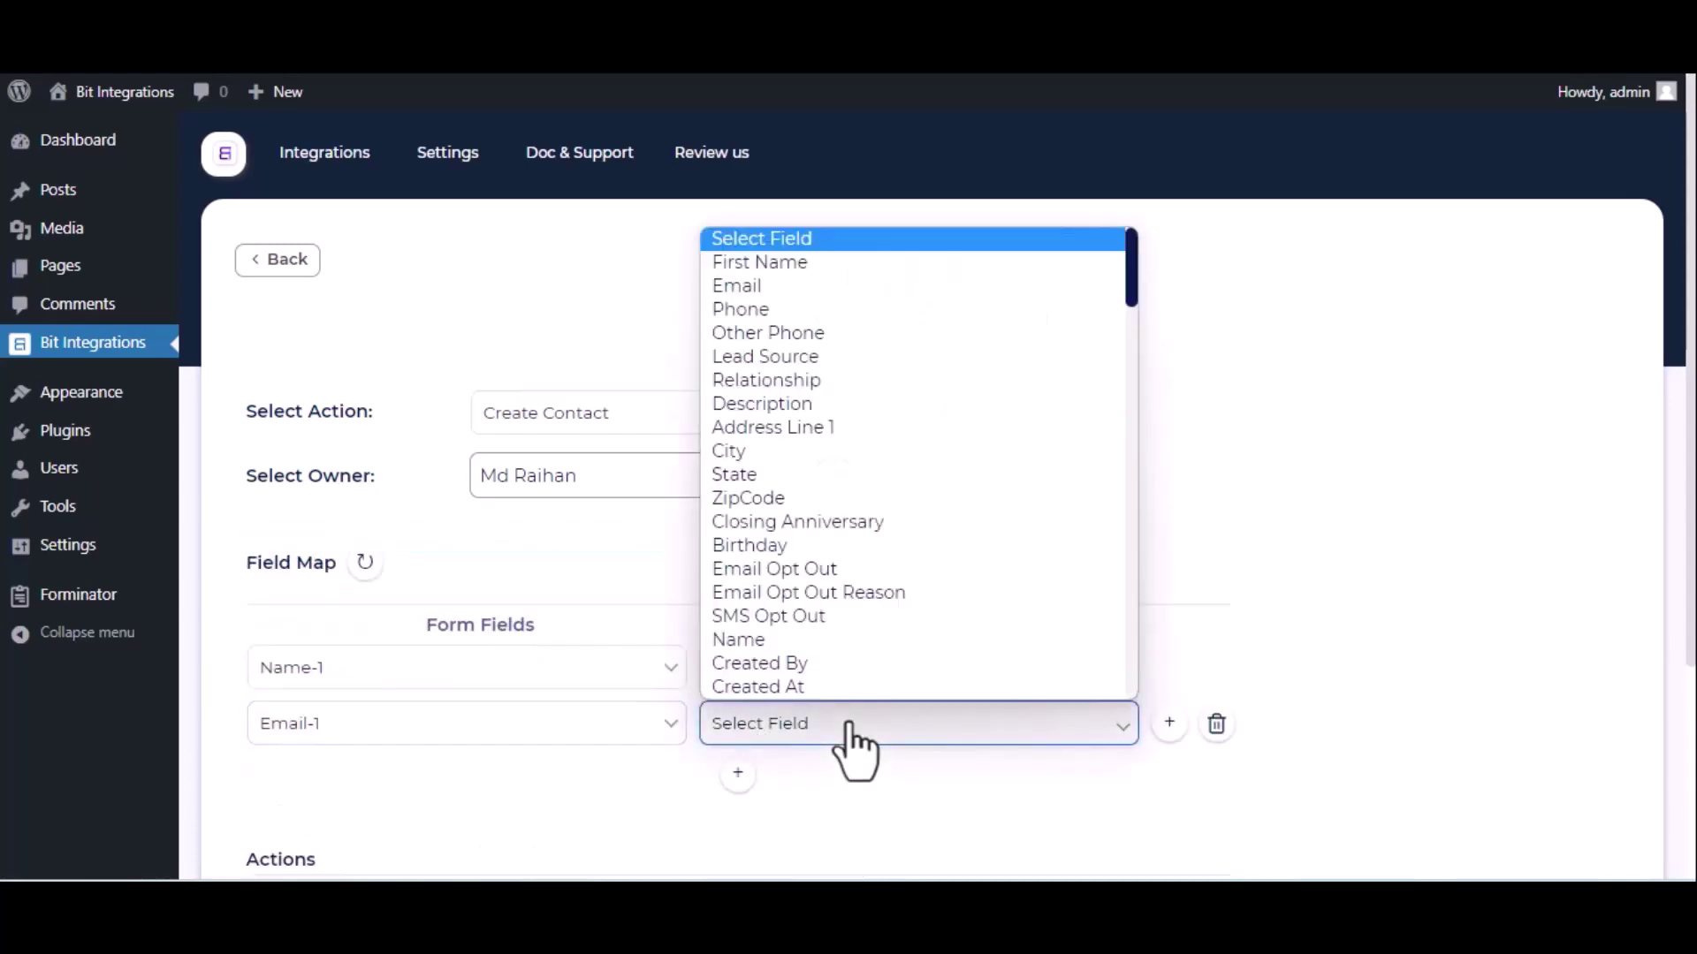
left_click(788, 292)
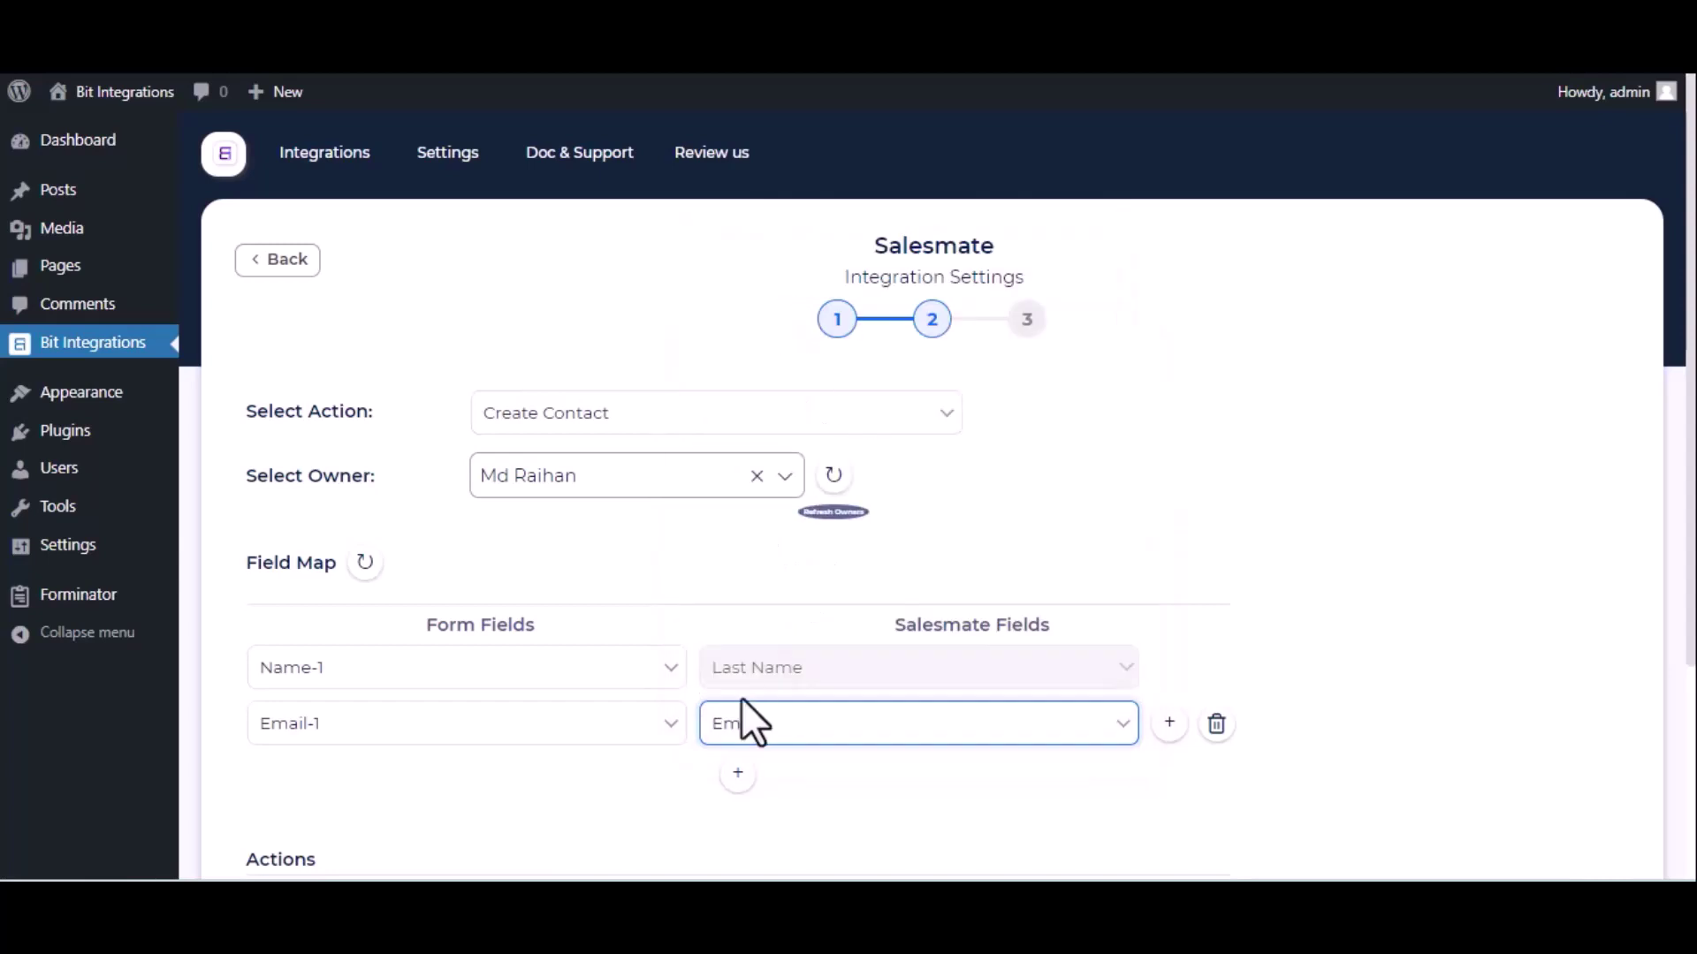
left_click(738, 774)
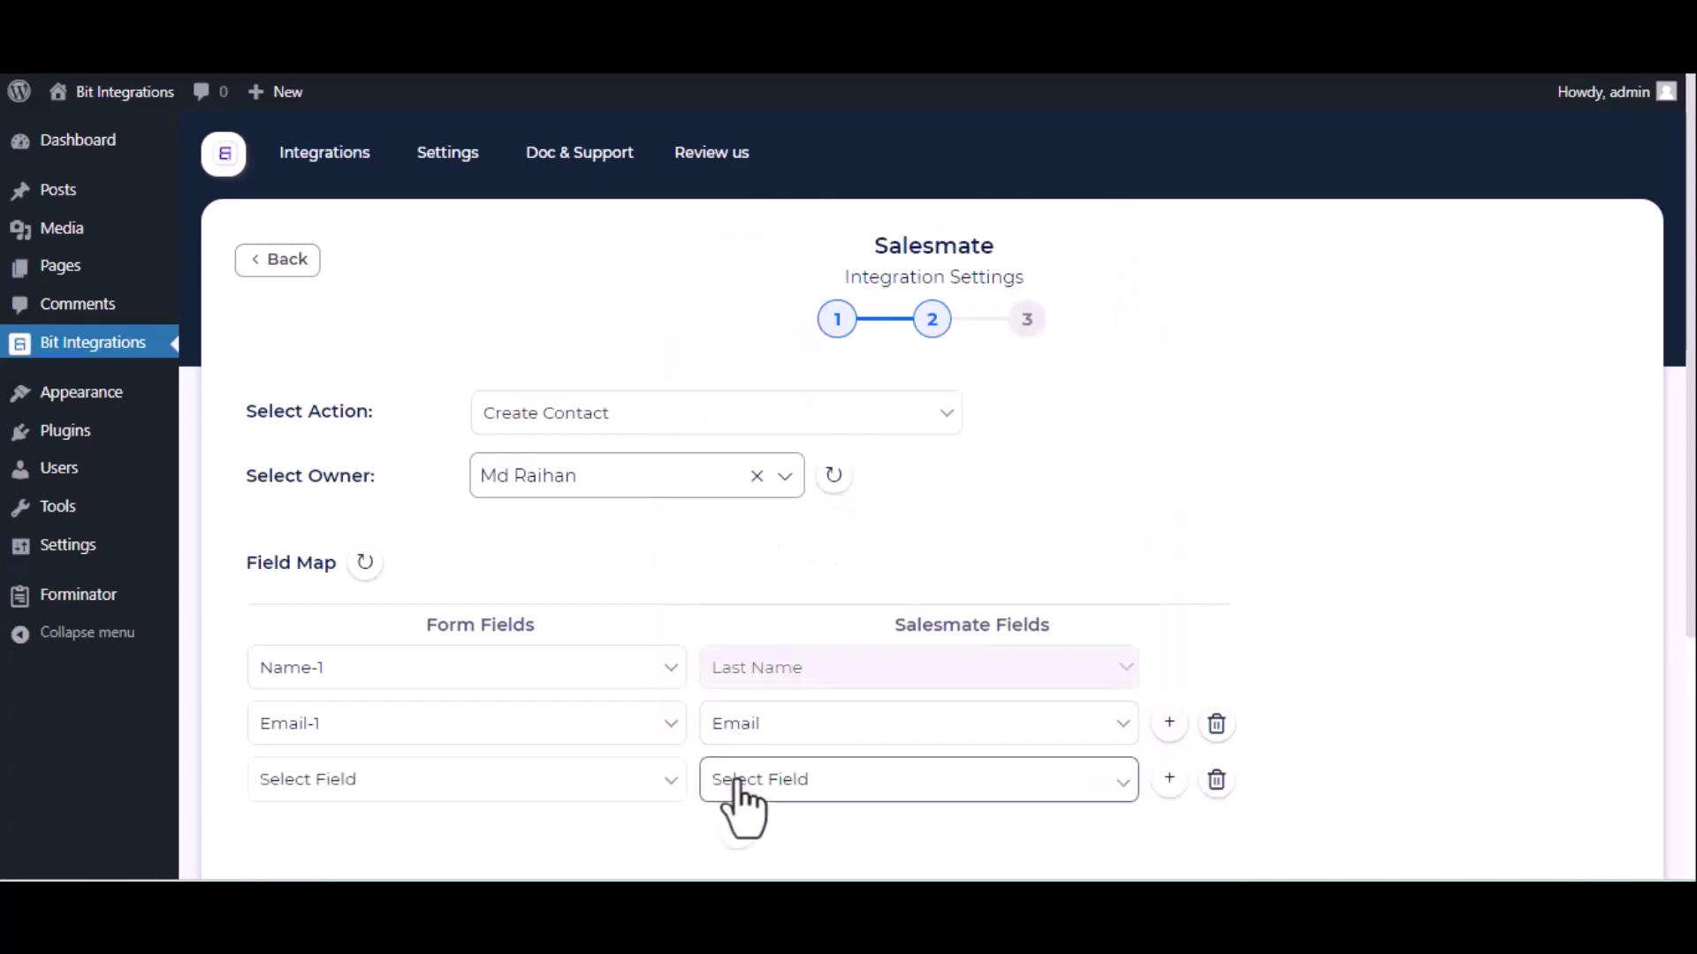
left_click(565, 786)
left_click(539, 696)
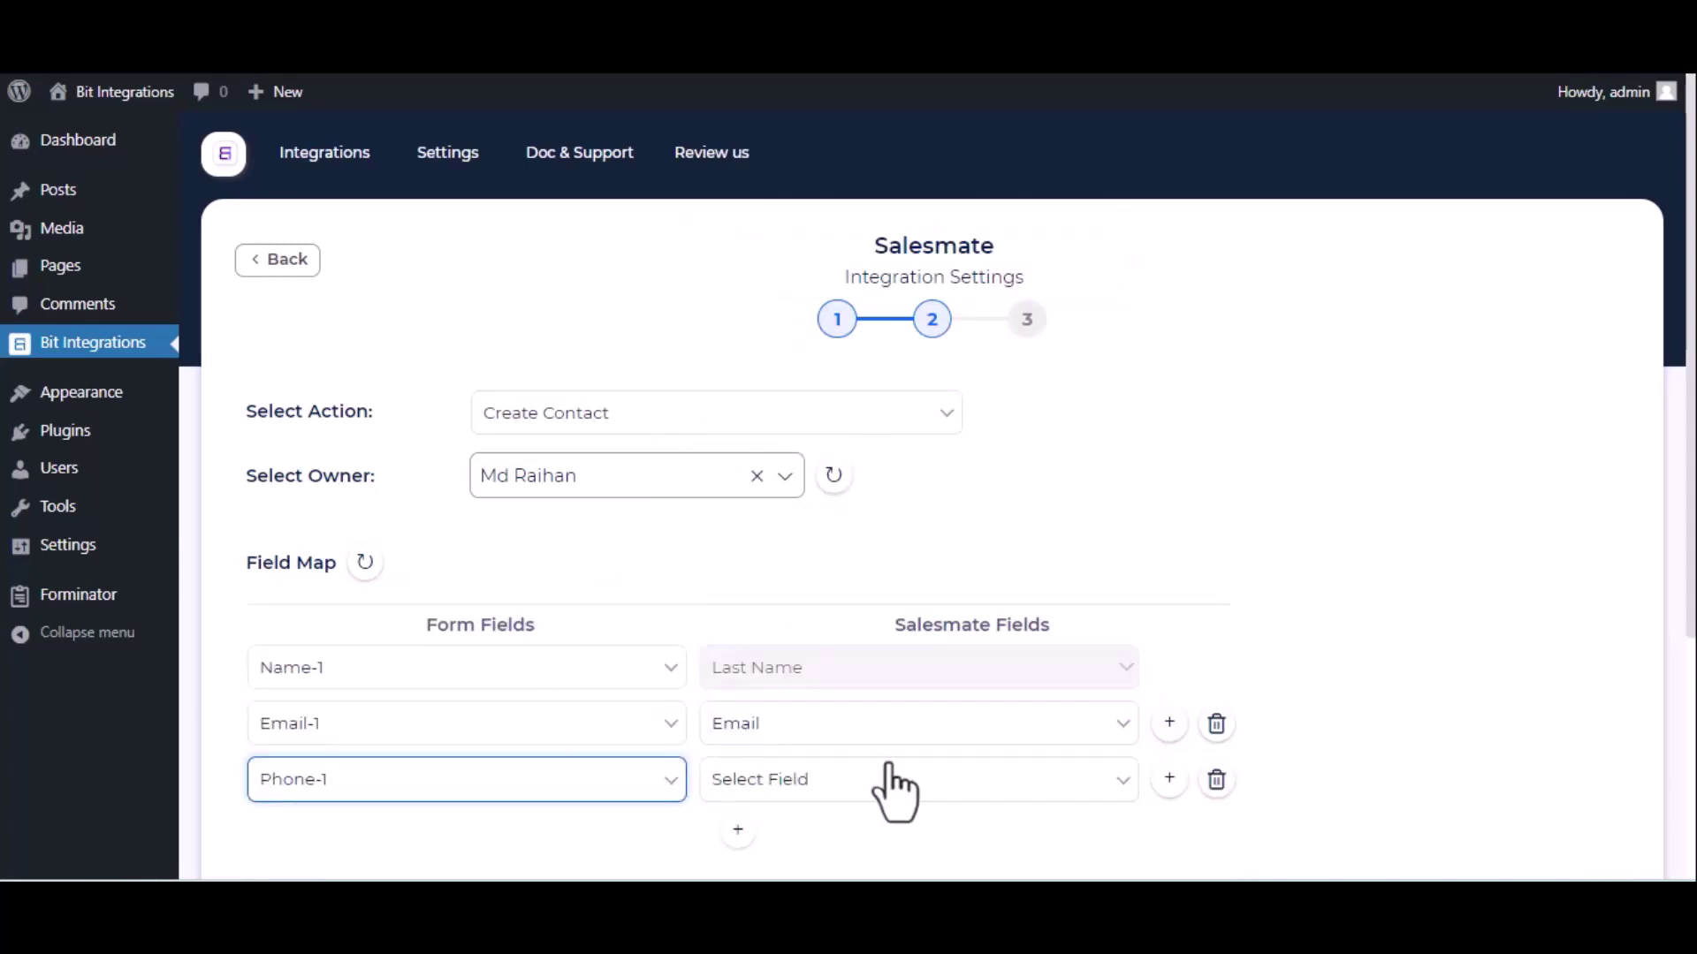
left_click(889, 769)
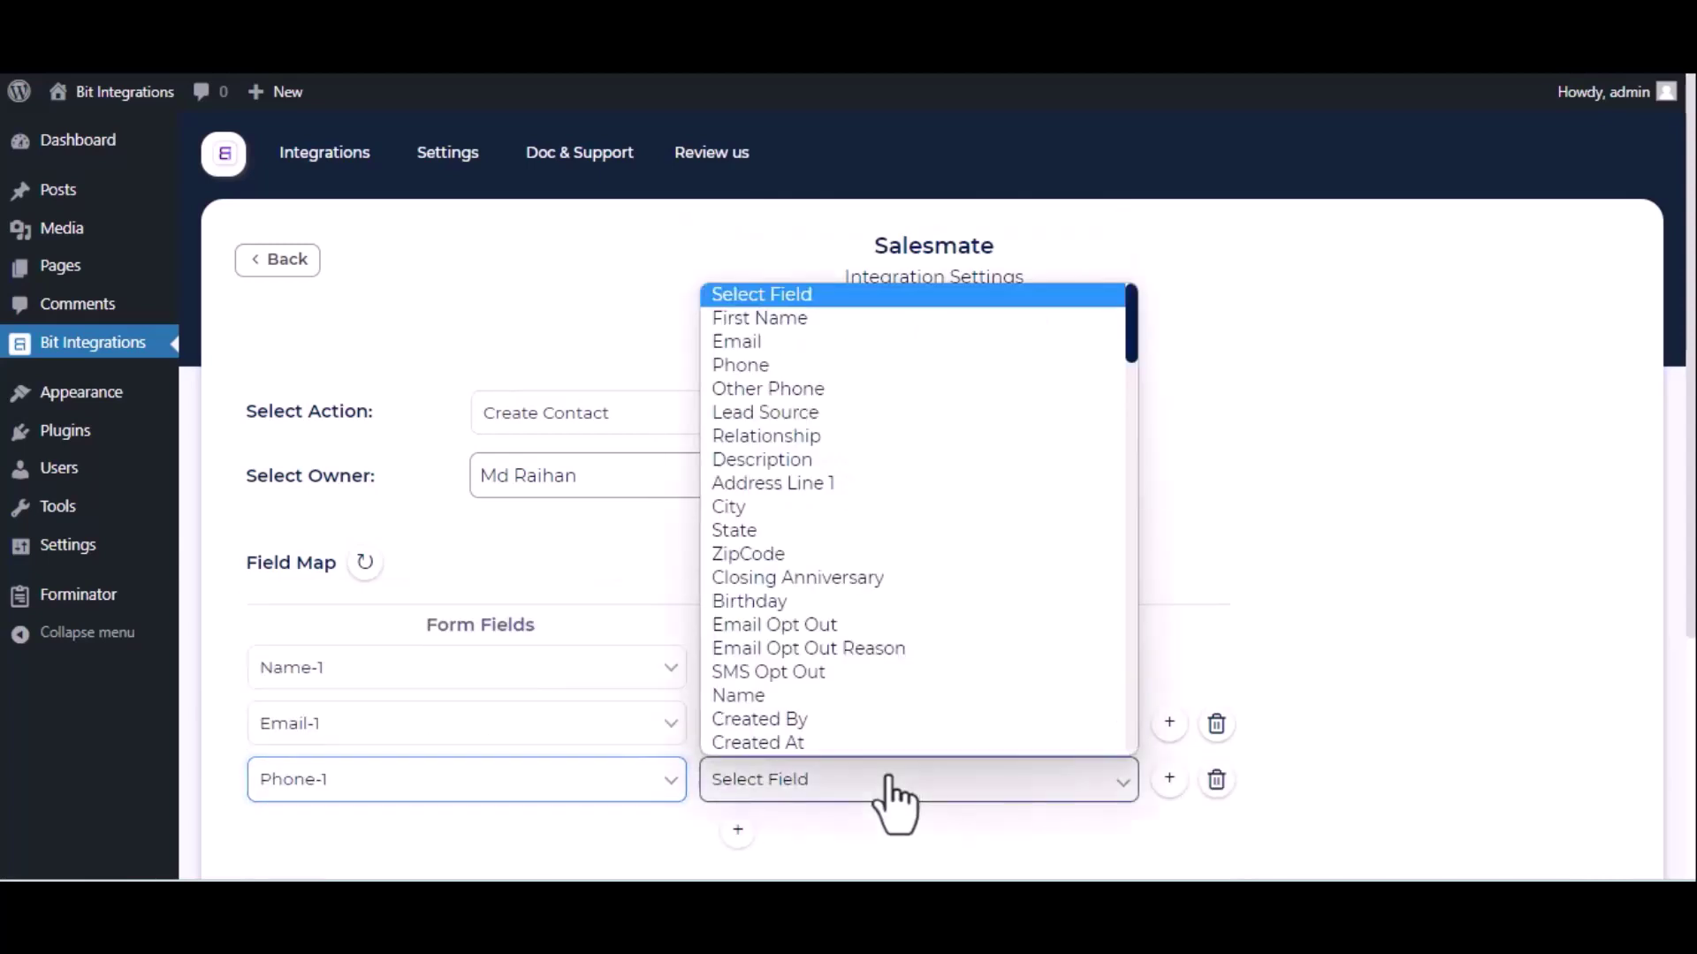
left_click(809, 371)
Adjust the remaining options below the mapping and advance to step 3.
scroll(993, 549, "down", 4)
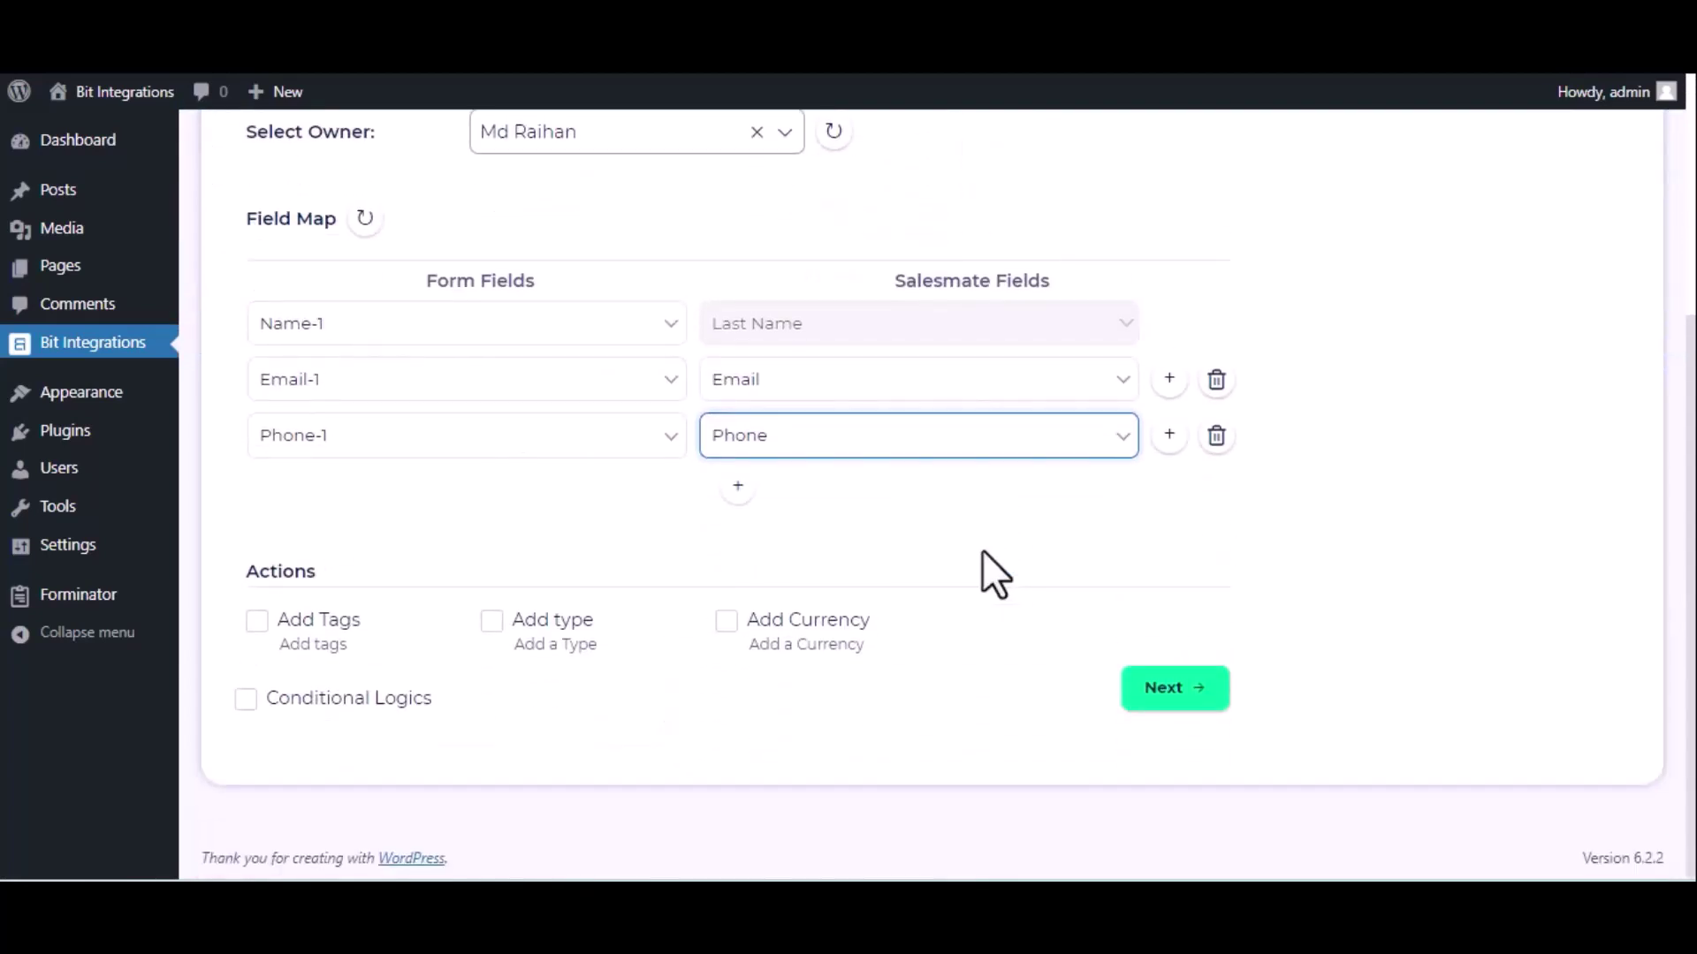
left_click(437, 629)
left_click(244, 698)
scroll(245, 707, "up", 1)
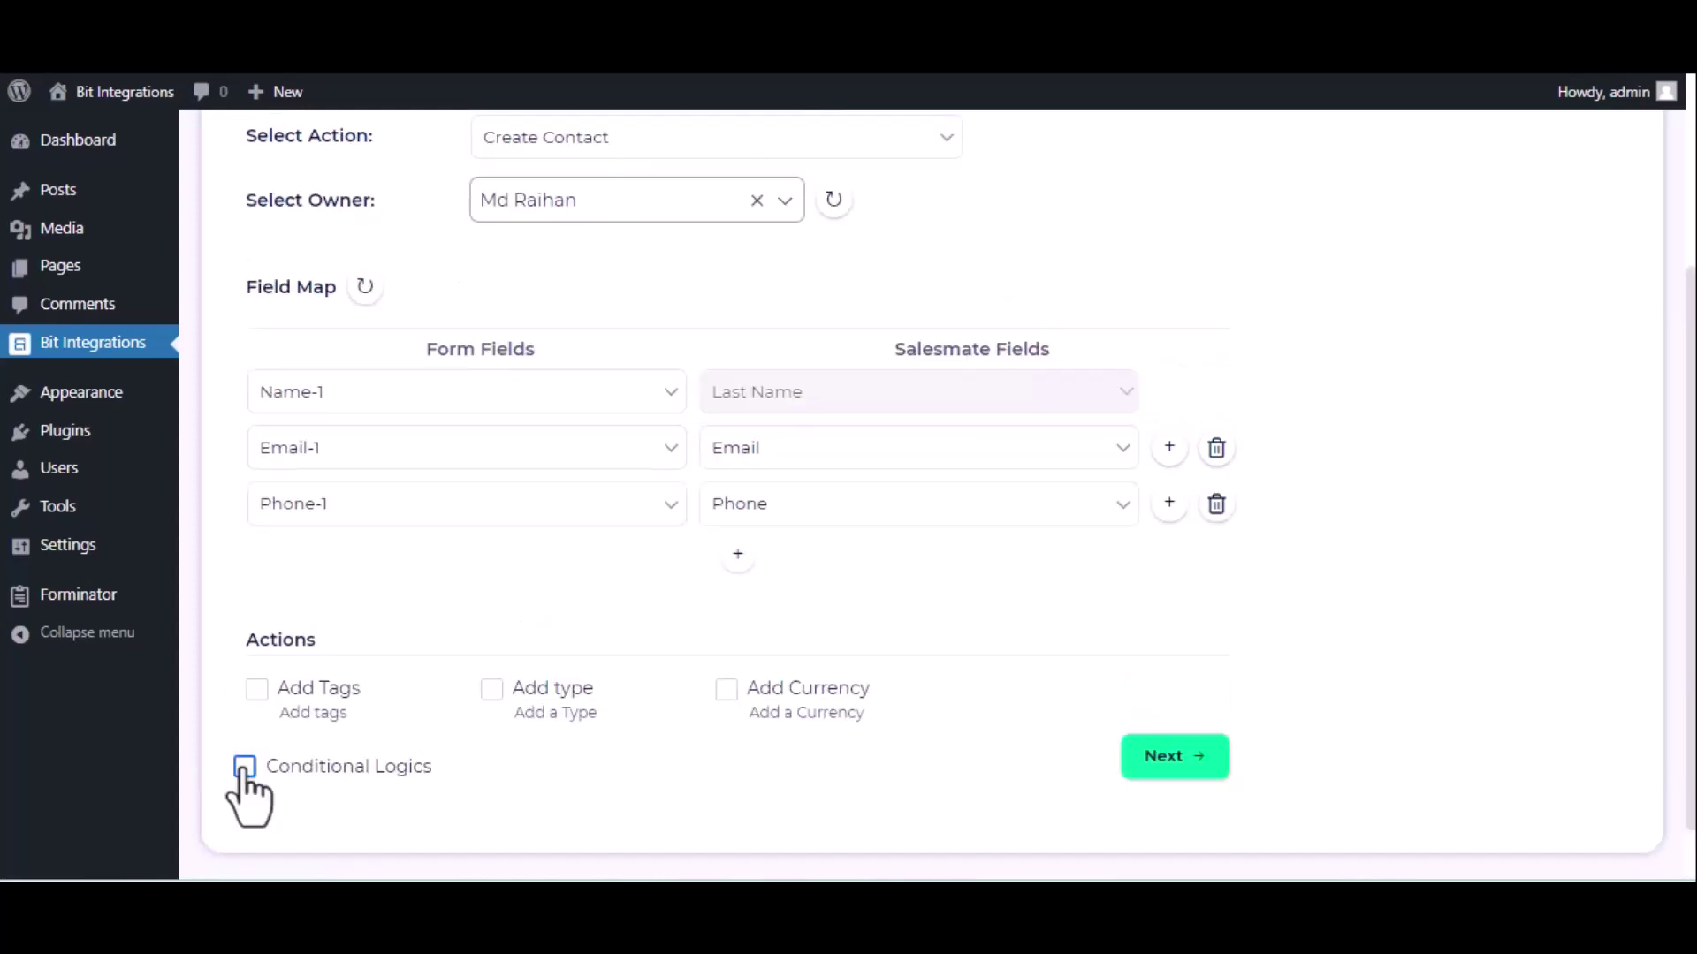
left_click(1171, 756)
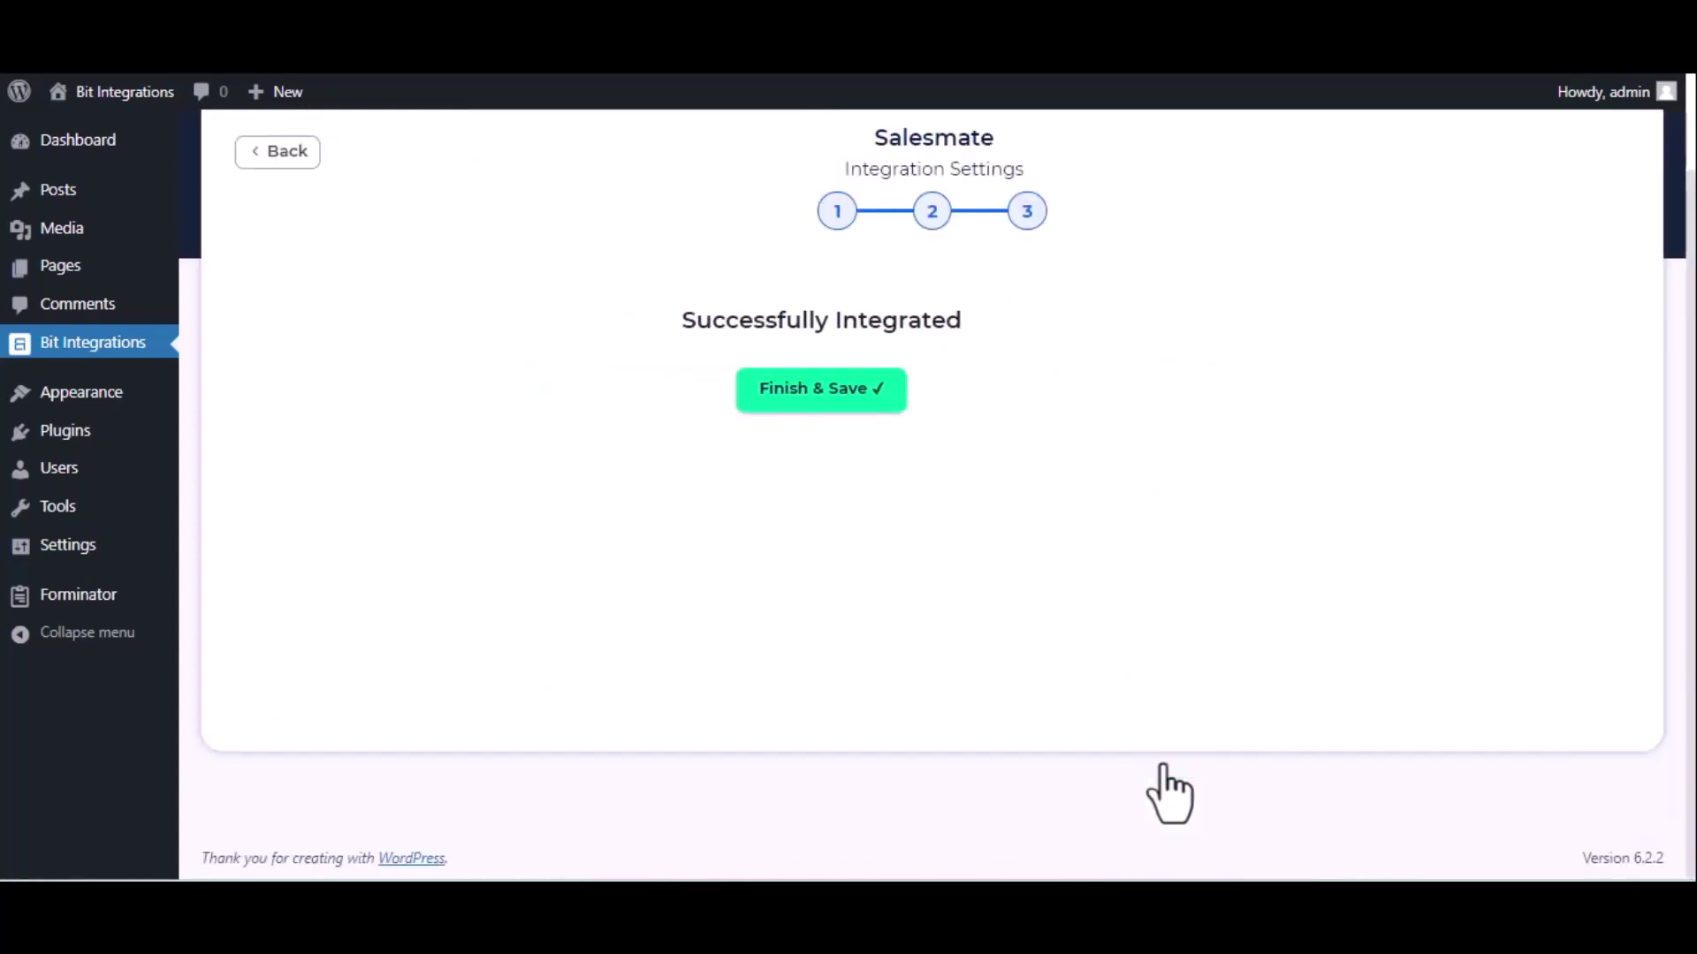
Save the integration and start a new ticket, searching contacts for the e-mail address.
left_click(946, 399)
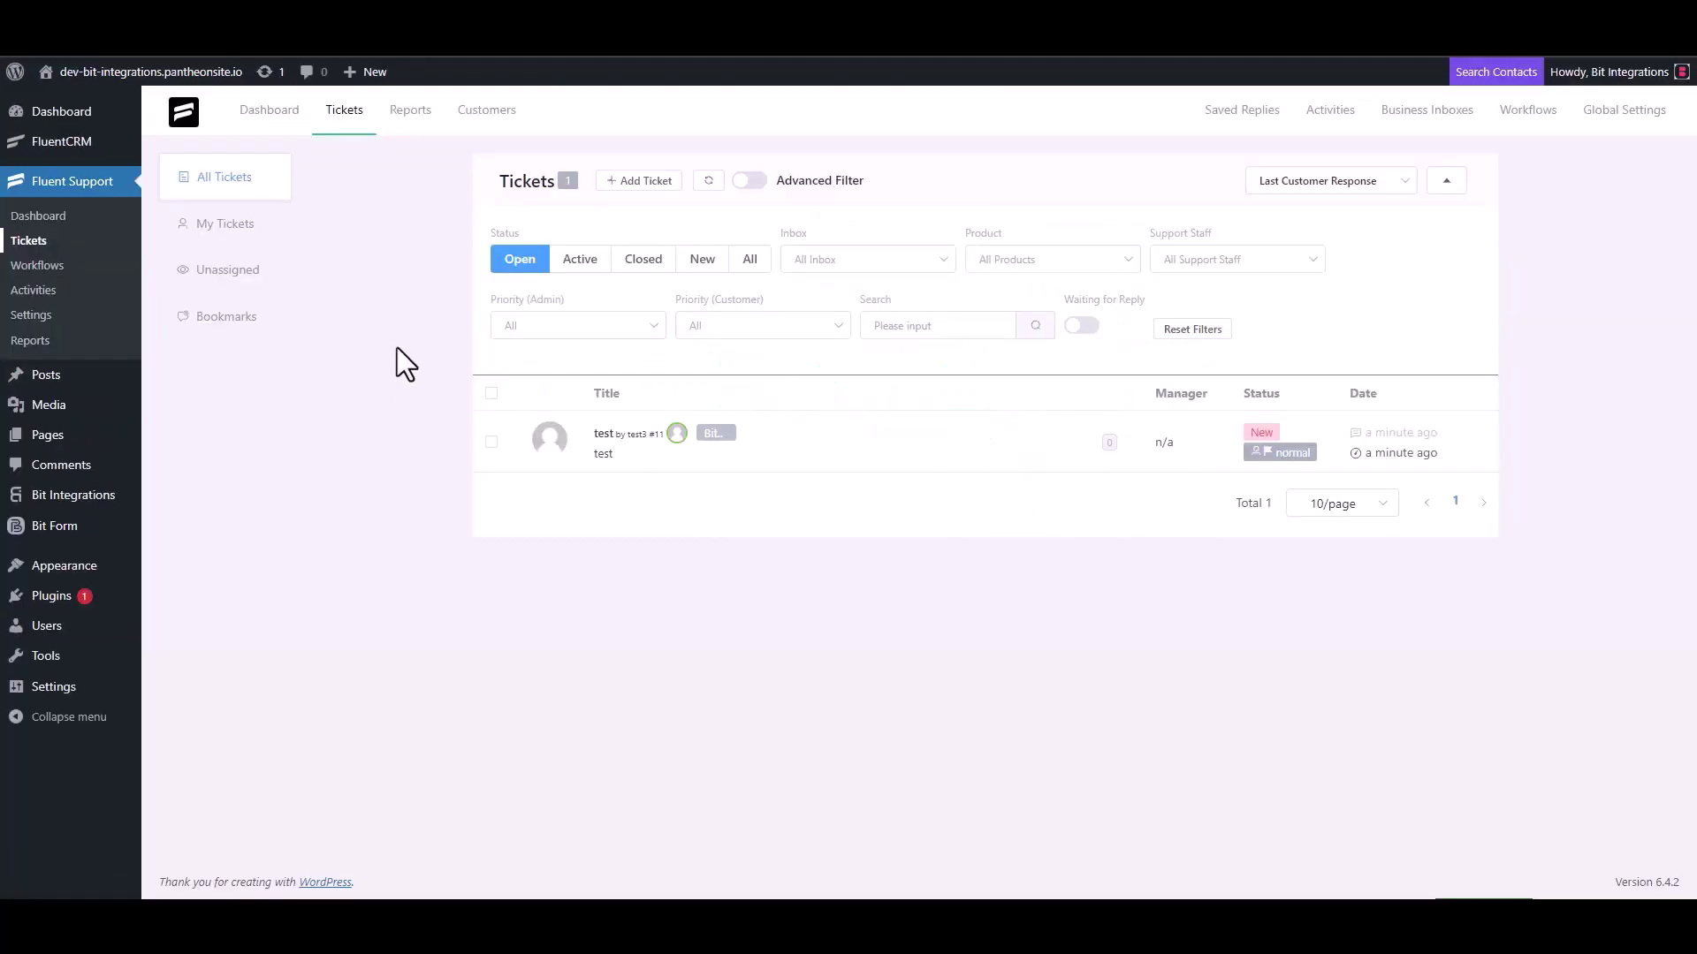
left_click(637, 182)
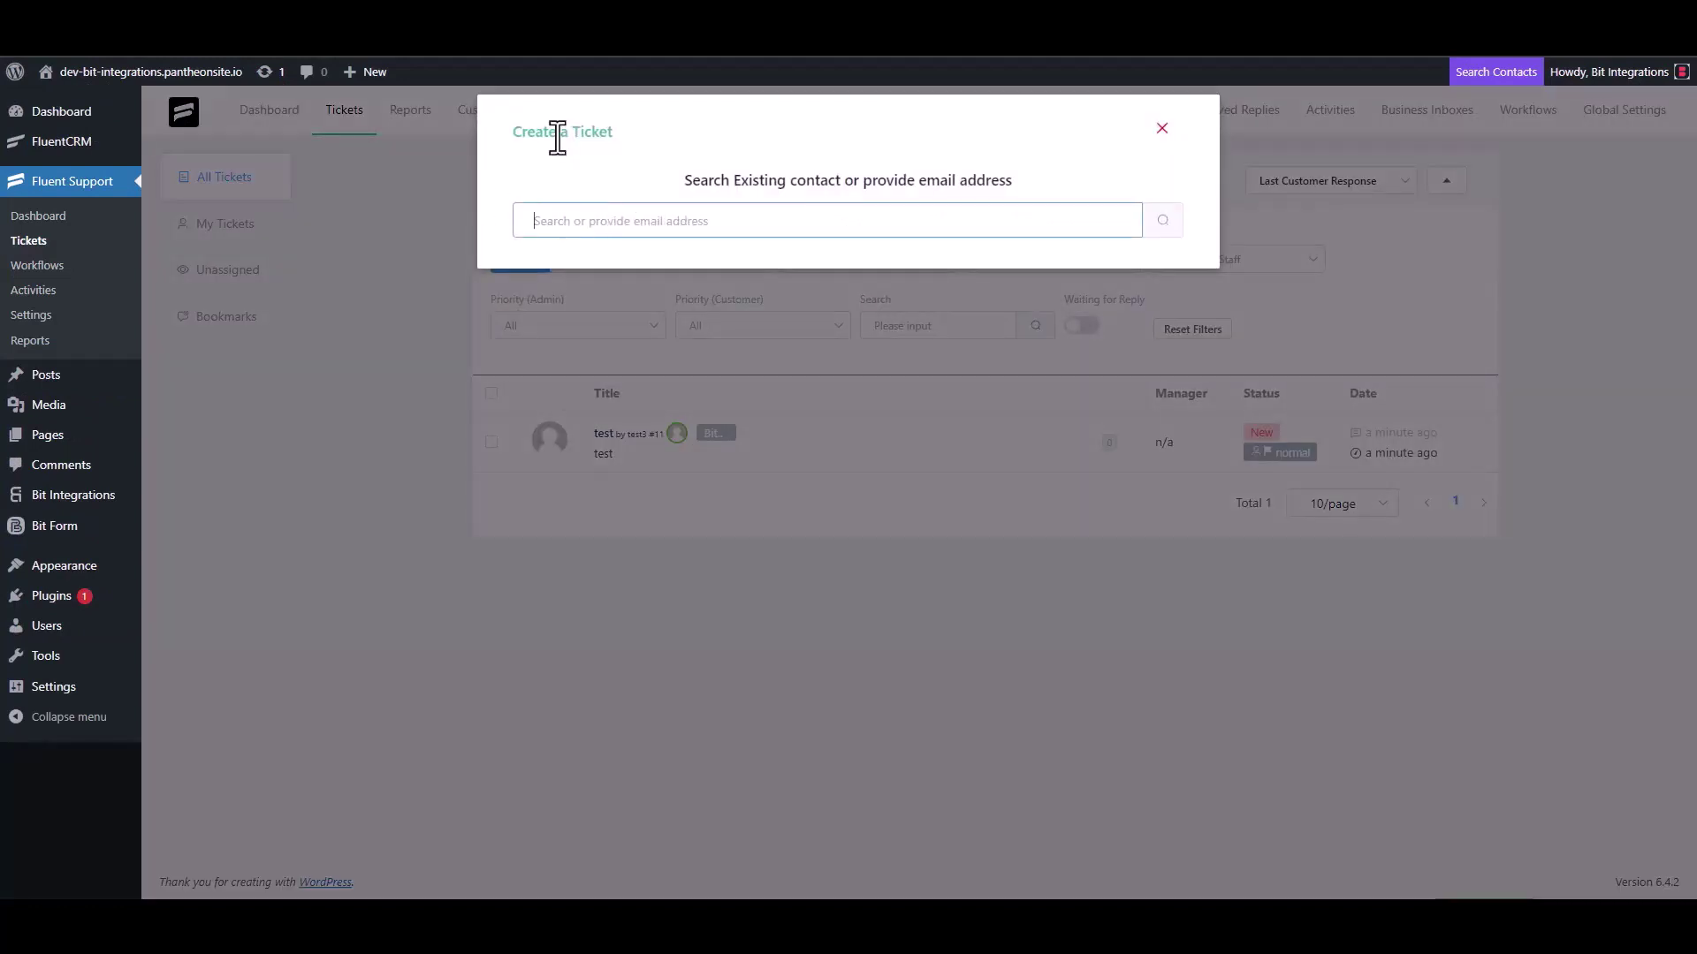
triple_click(622, 220)
left_click(678, 222)
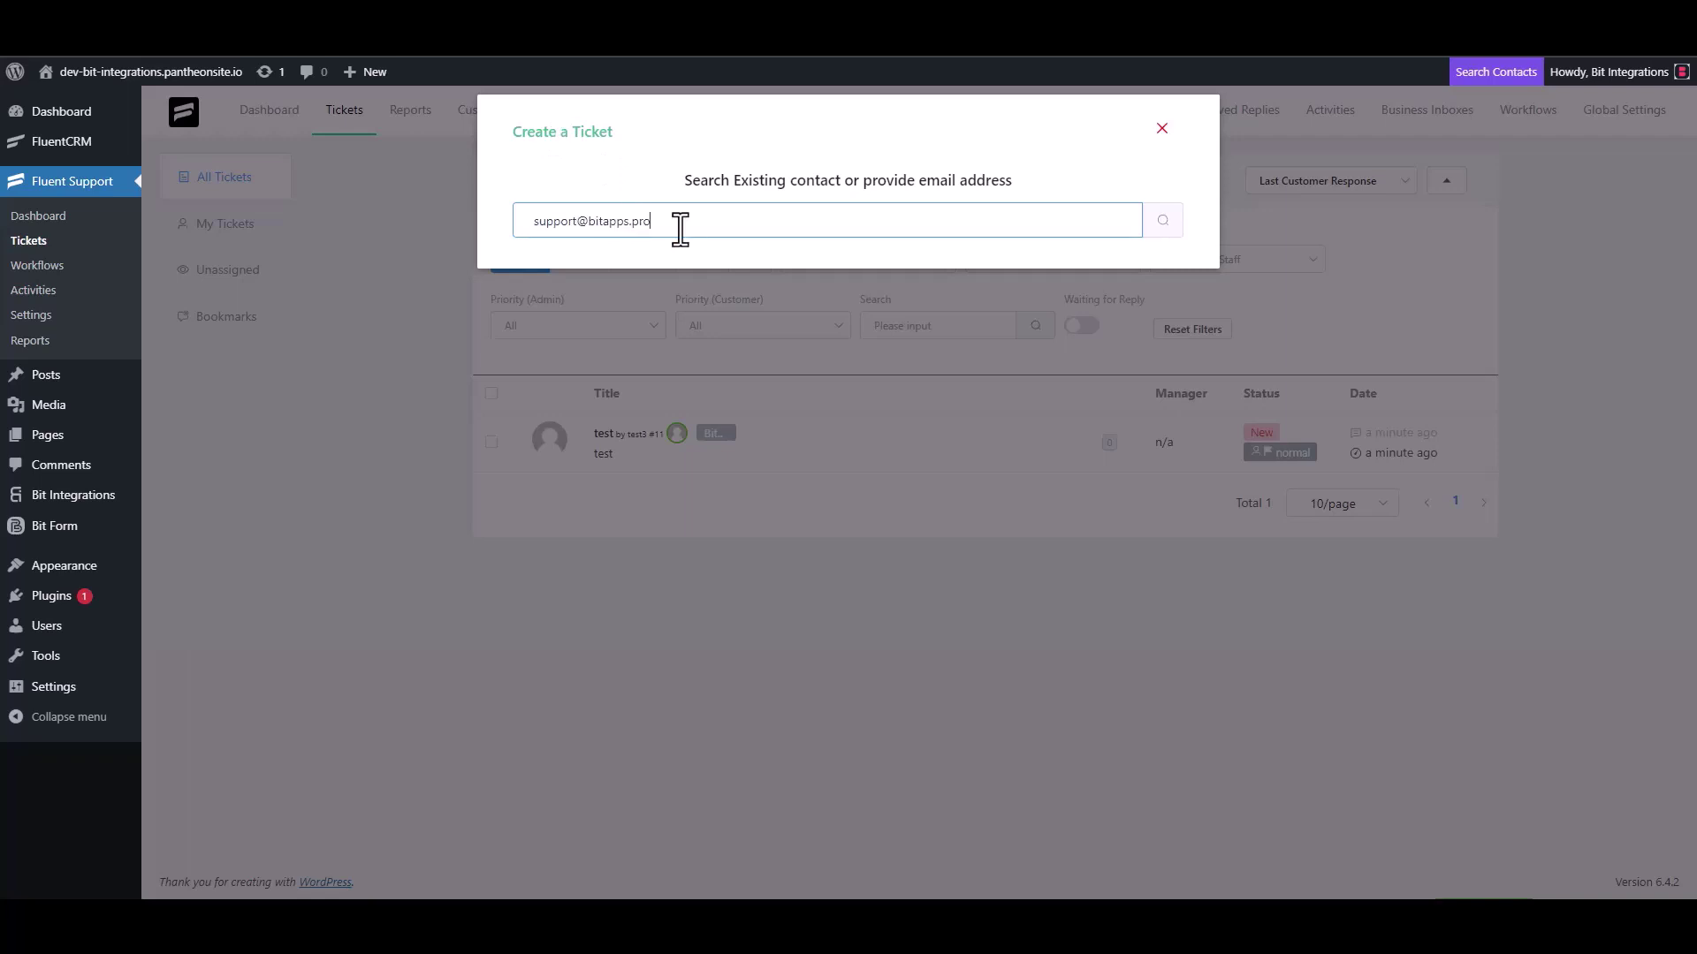
left_click(1160, 223)
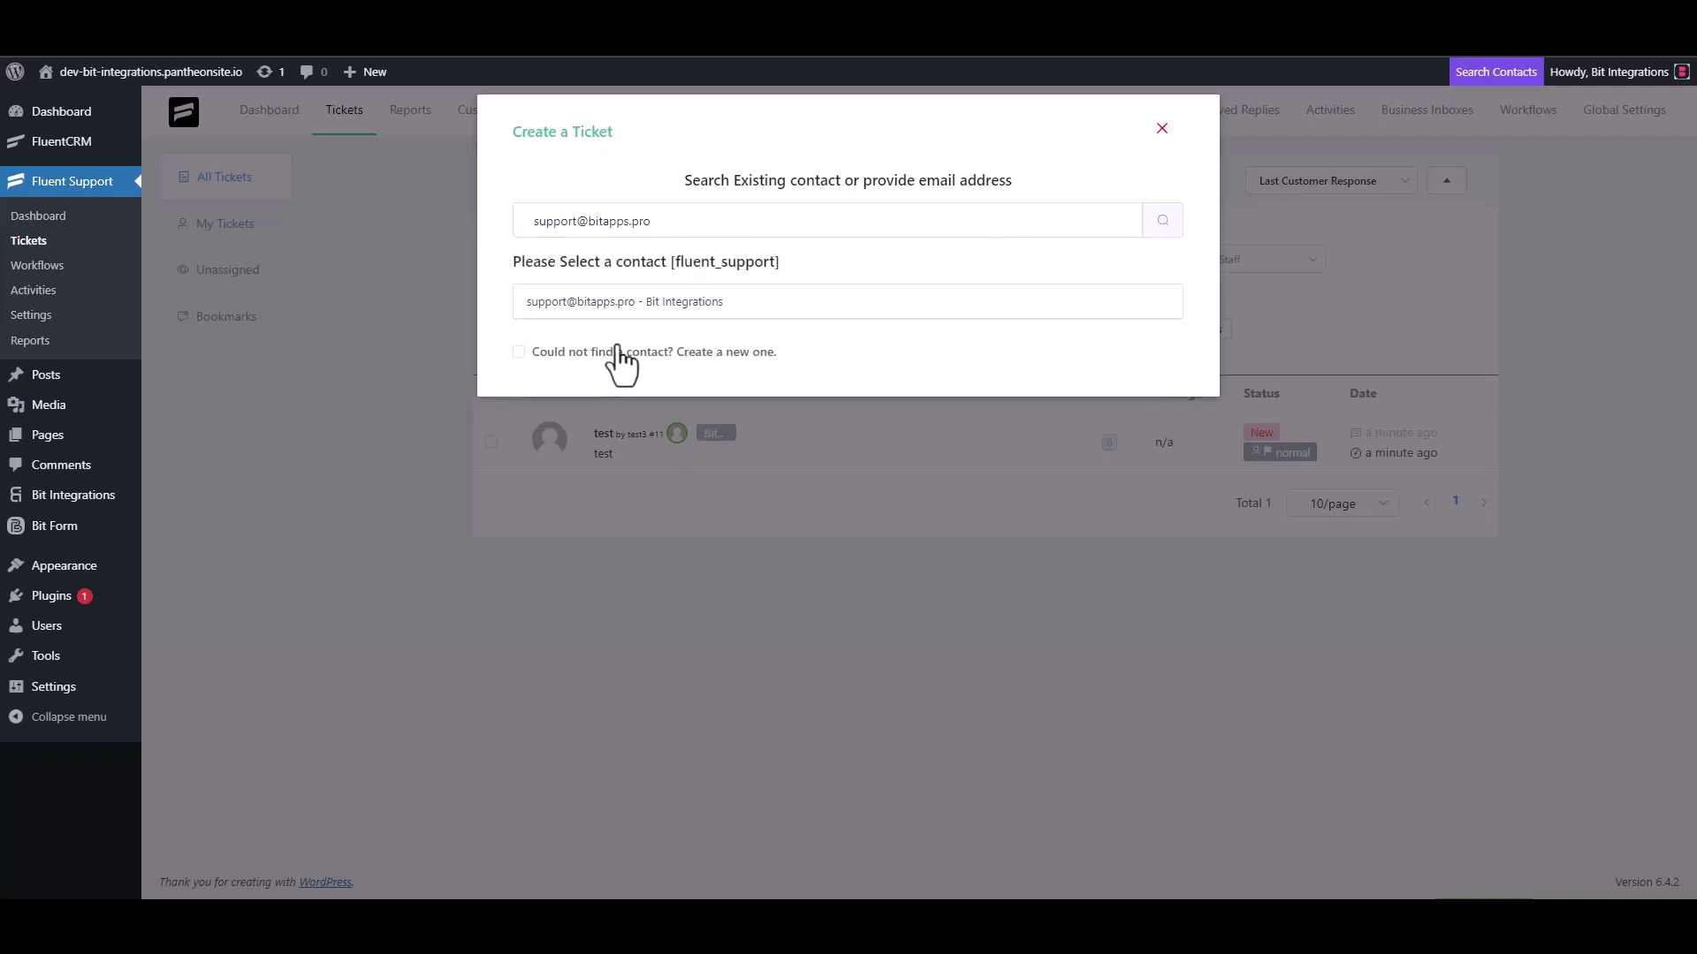
Create a new contact named 'Bit Integrations' with that e-mail and continue to ticket details.
left_click(619, 348)
type("B")
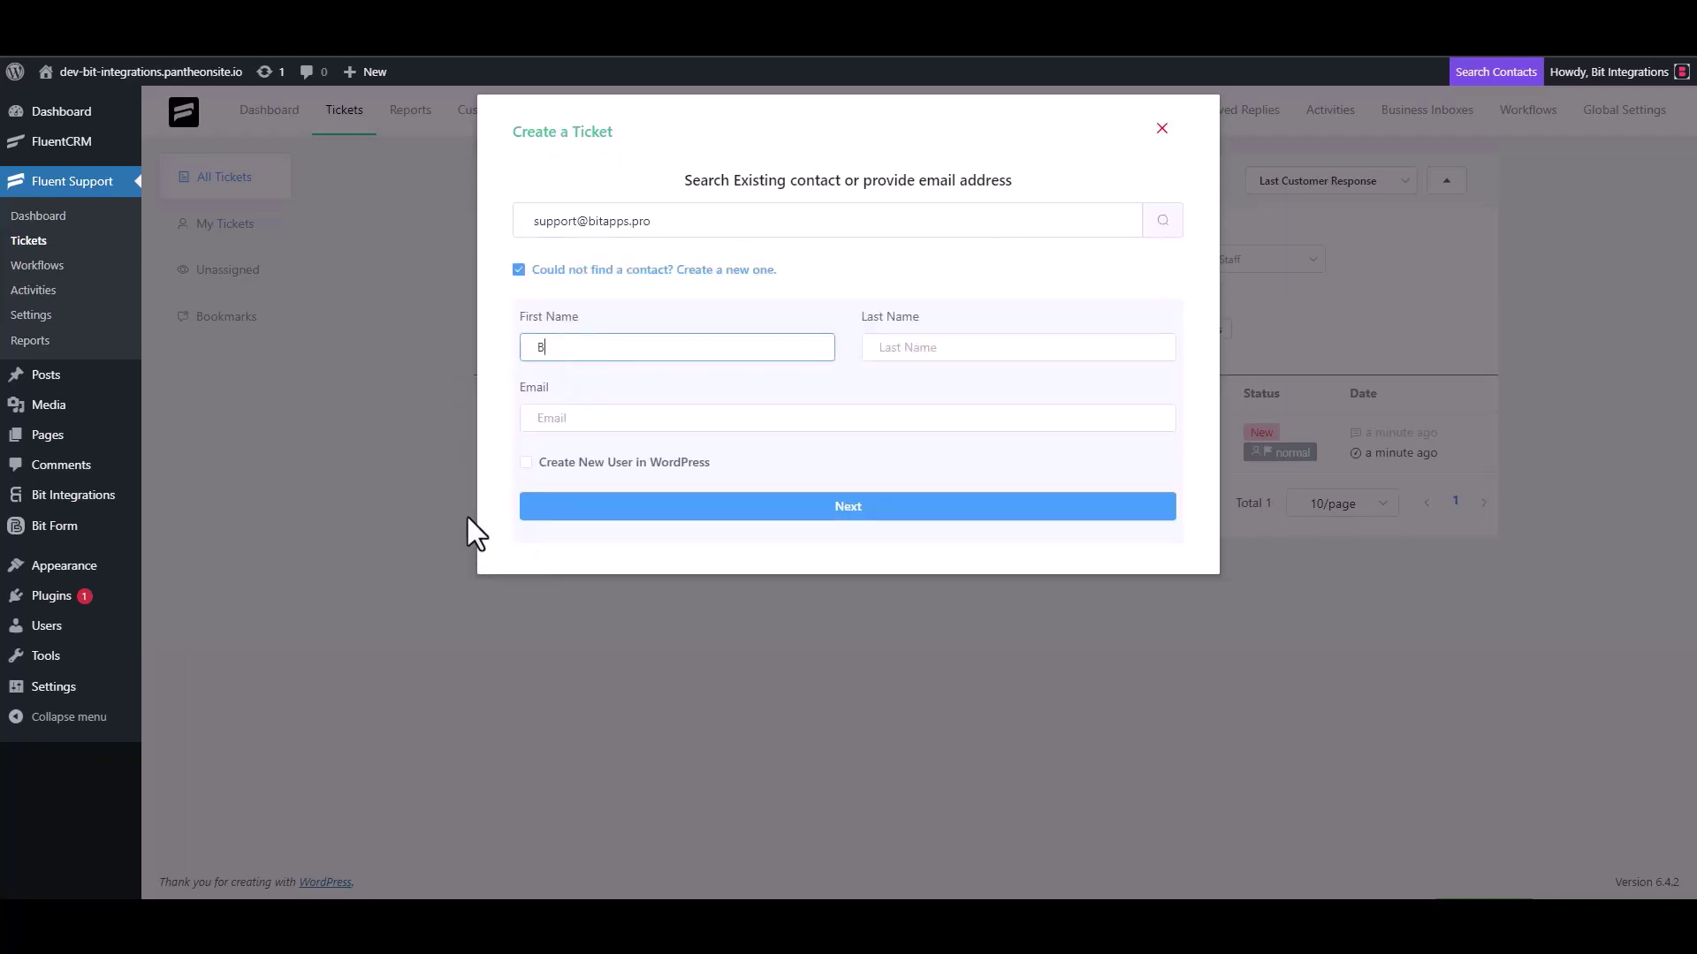
type("it Integrations")
left_click(589, 419)
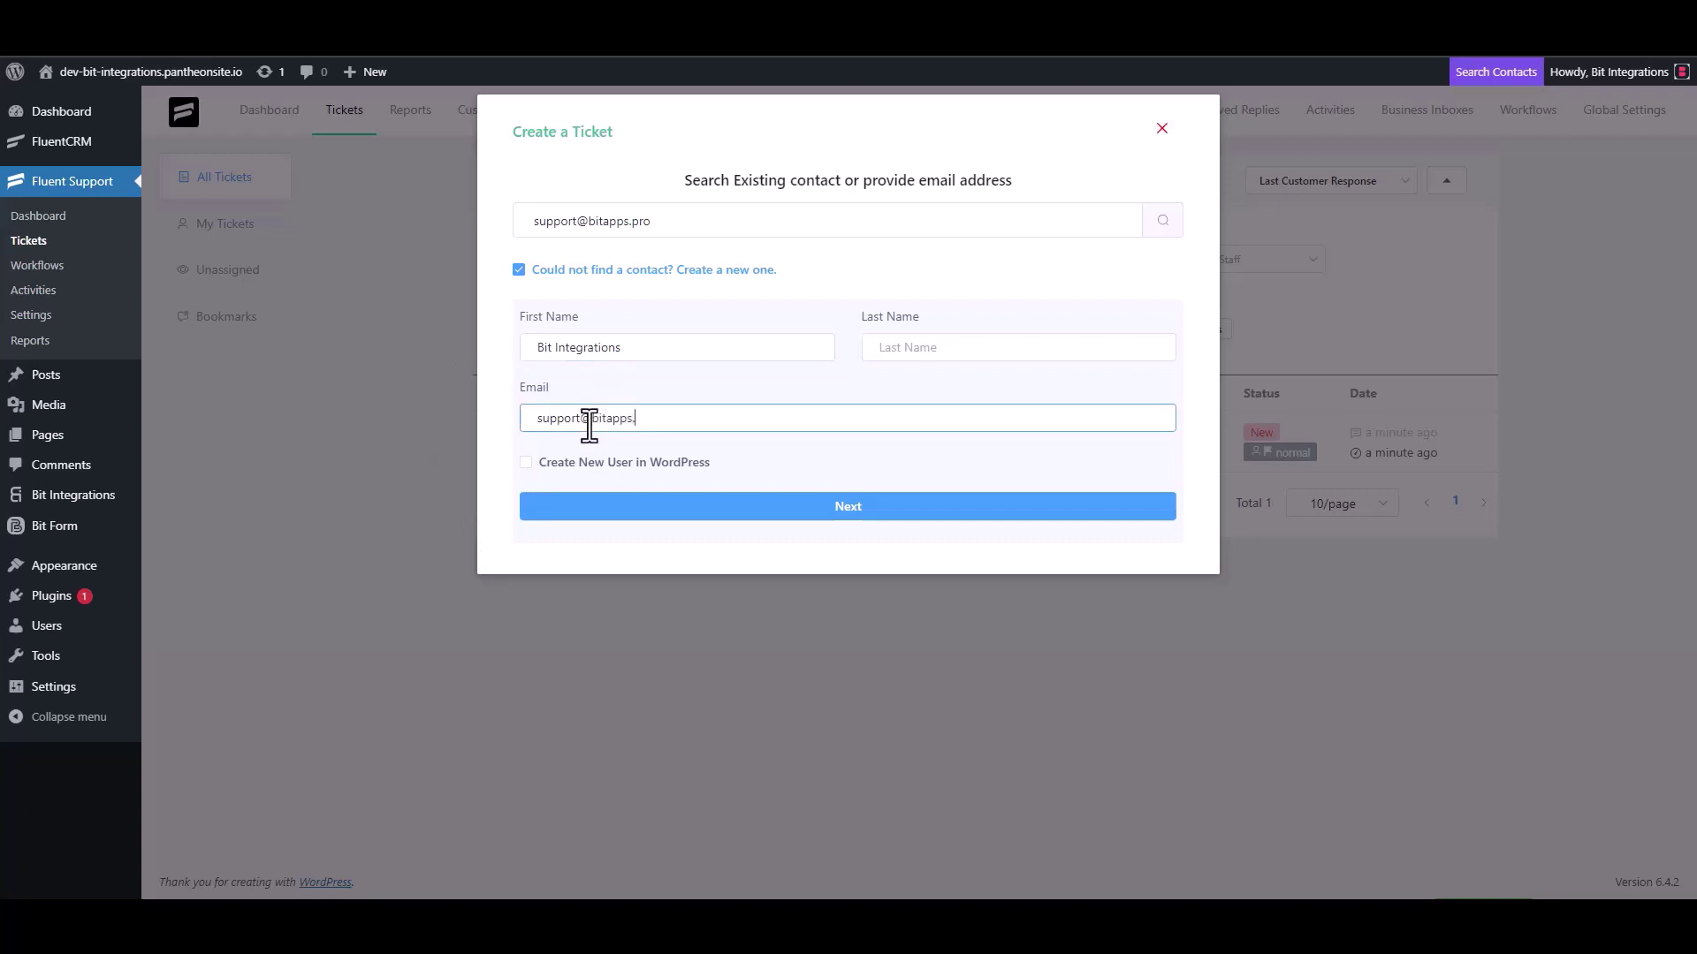
left_click(849, 508)
Clear the trial text and enter 'Bit Integrations' as the ticket subject.
left_click(852, 317)
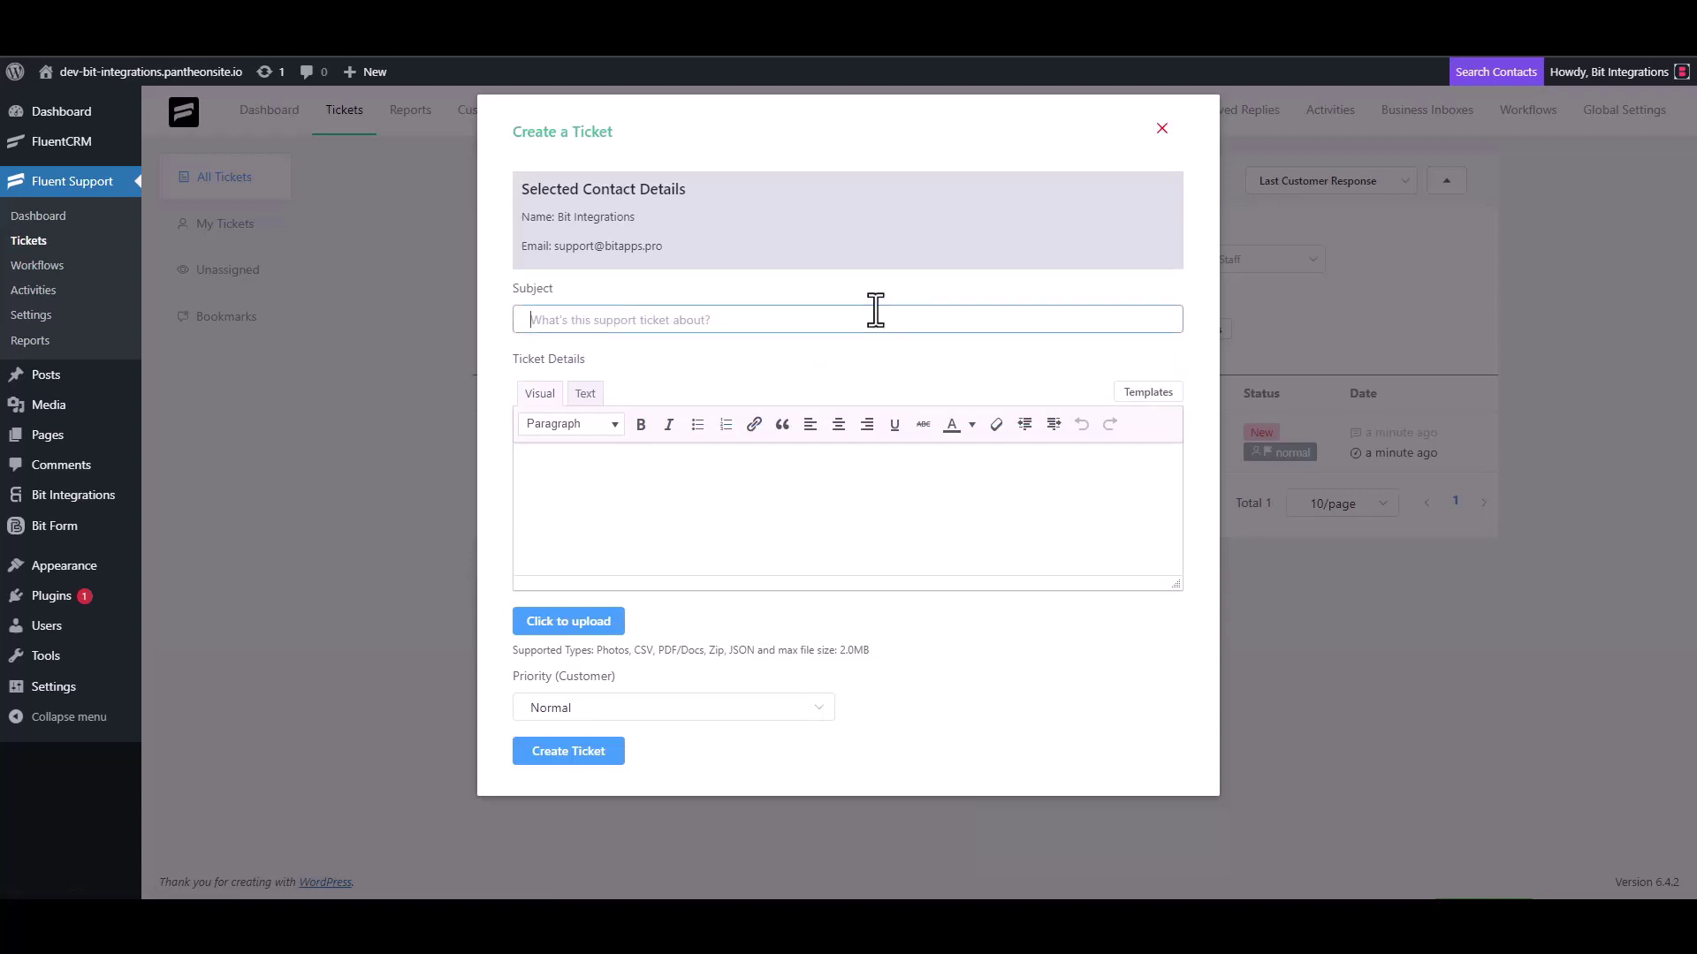
type("test")
left_click(586, 500)
type("t")
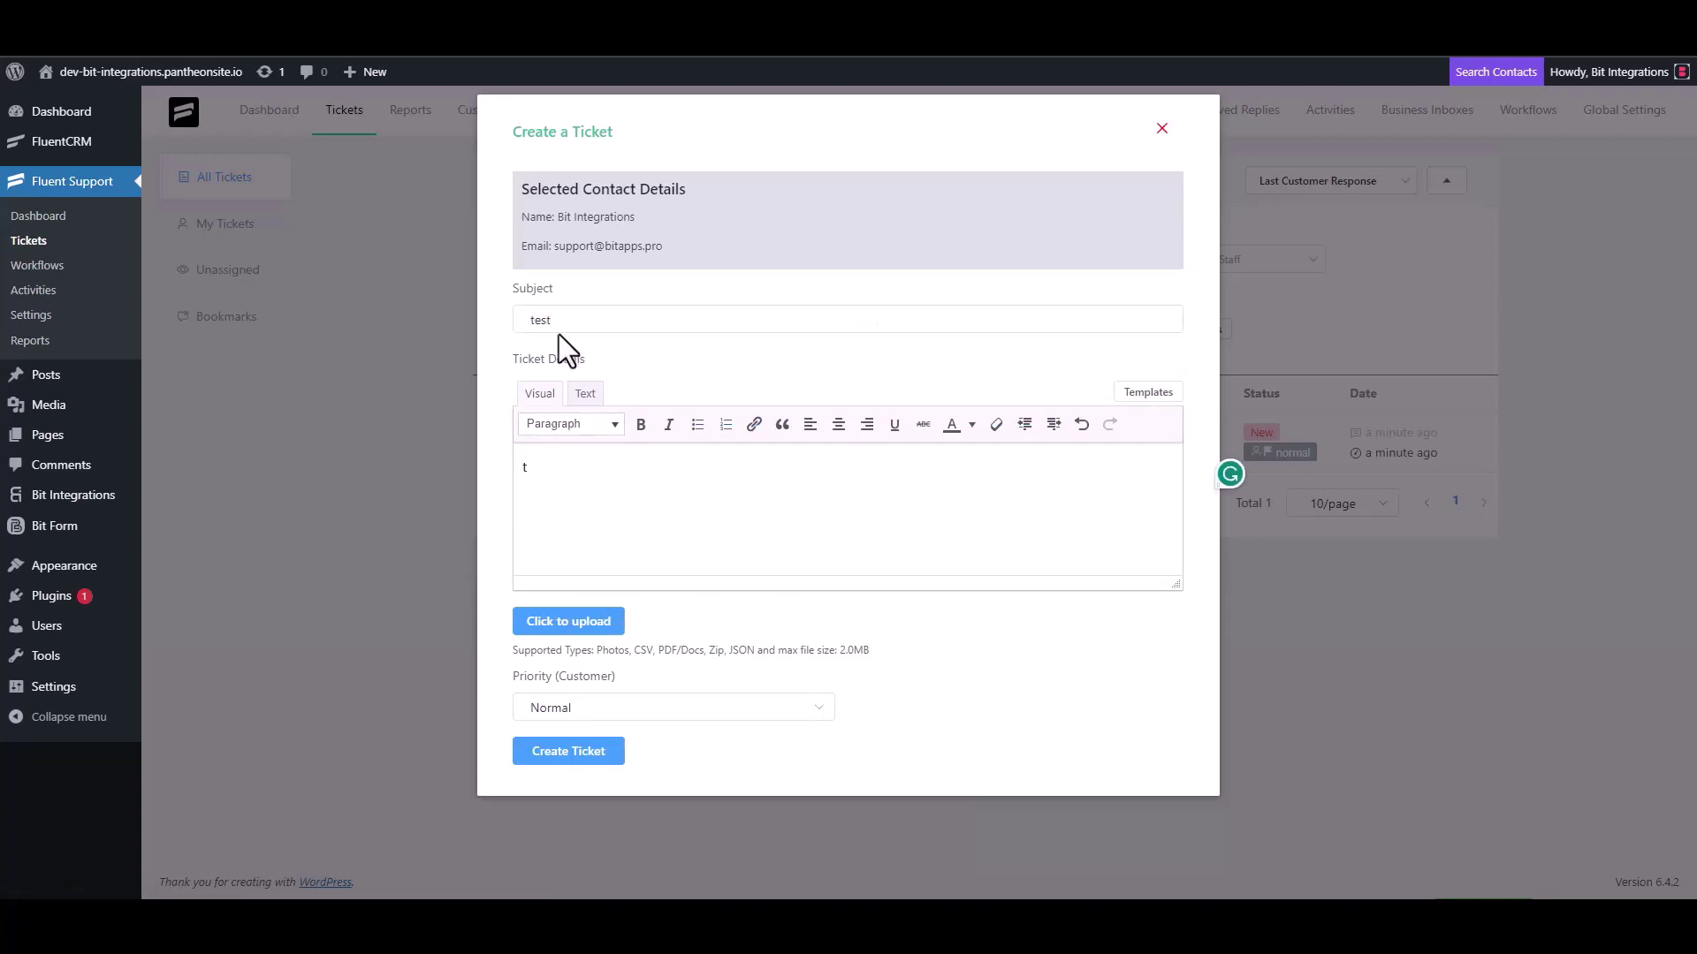
double_click(562, 320)
key("BackSpace")
left_click(566, 488)
key("BackSpace")
left_click(585, 325)
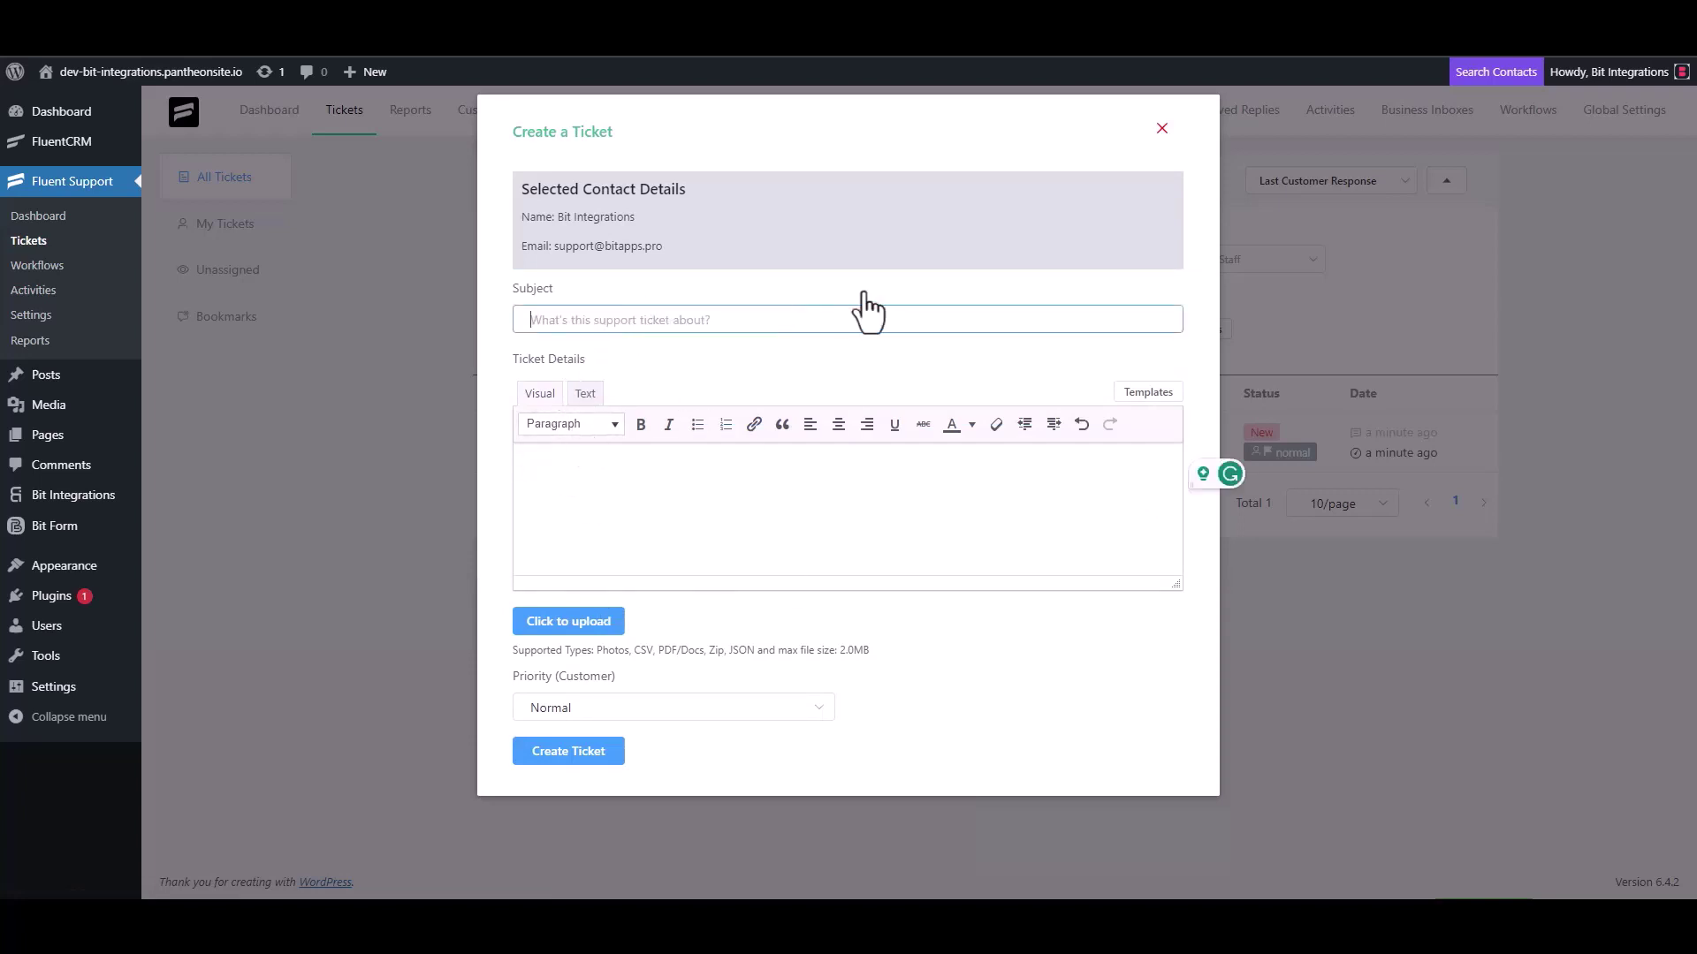
type("Bit Integrations")
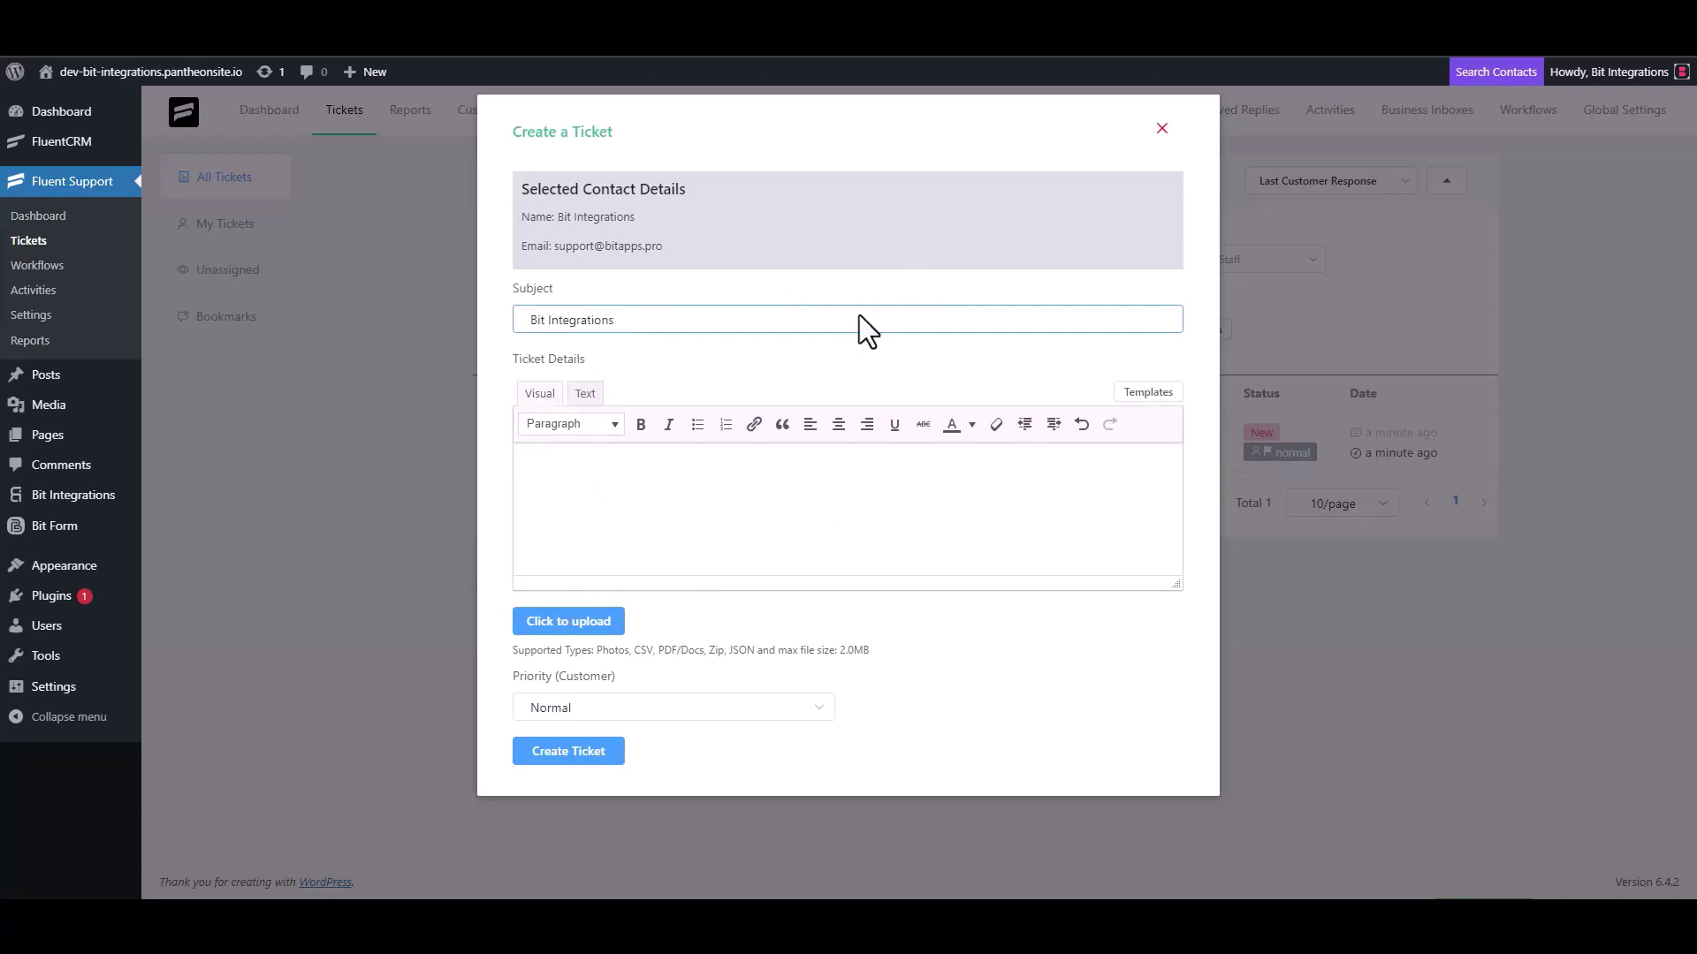
Copy the subject into Ticket Details and submit the ticket.
triple_click(644, 325)
key("ctrl+c")
left_click(606, 462)
key("ctrl+v")
left_click(607, 755)
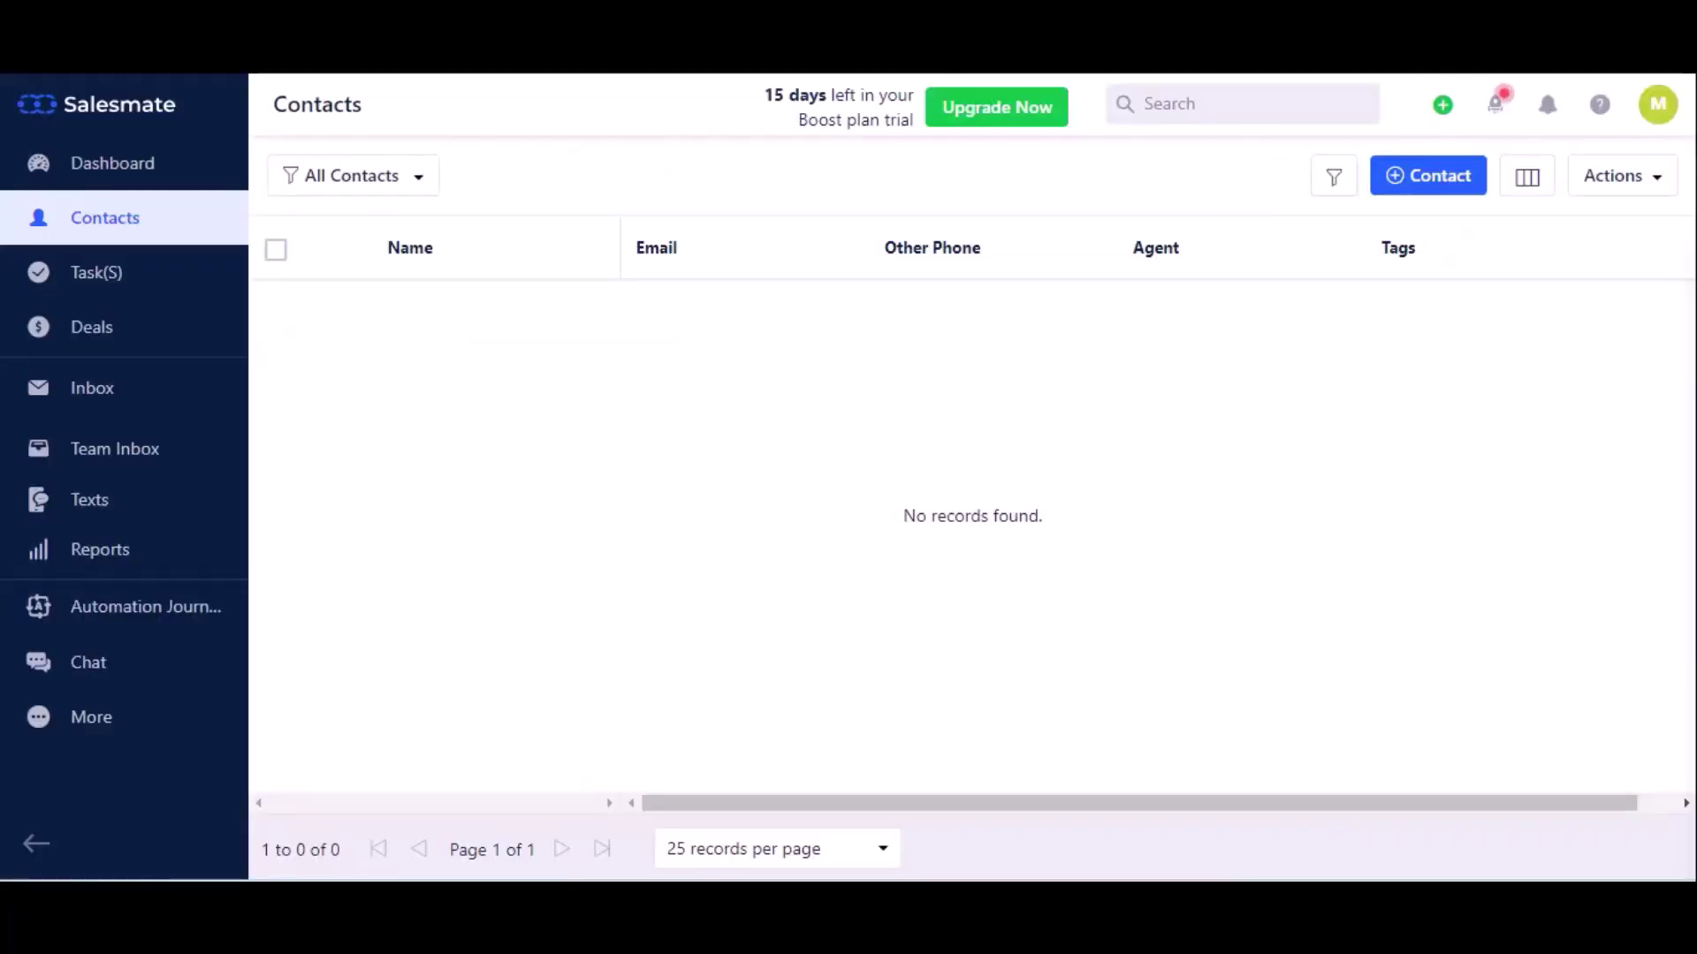
Reload the Salesmate Contacts page to check for the new contact.
left_click(111, 60)
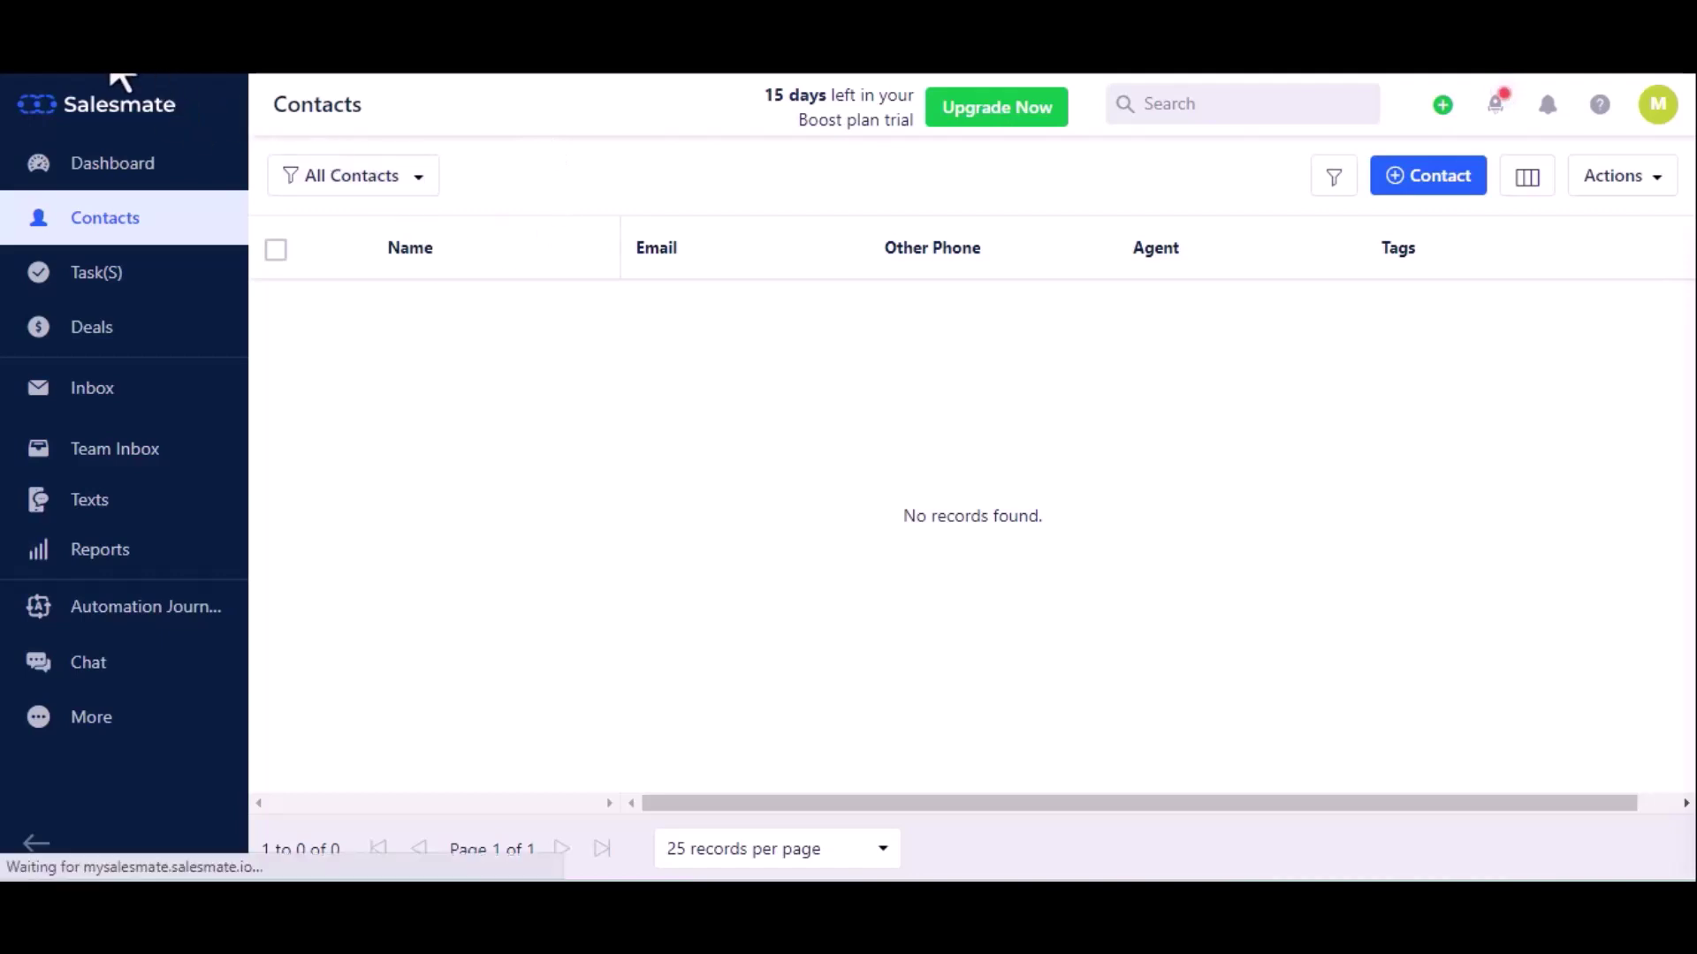